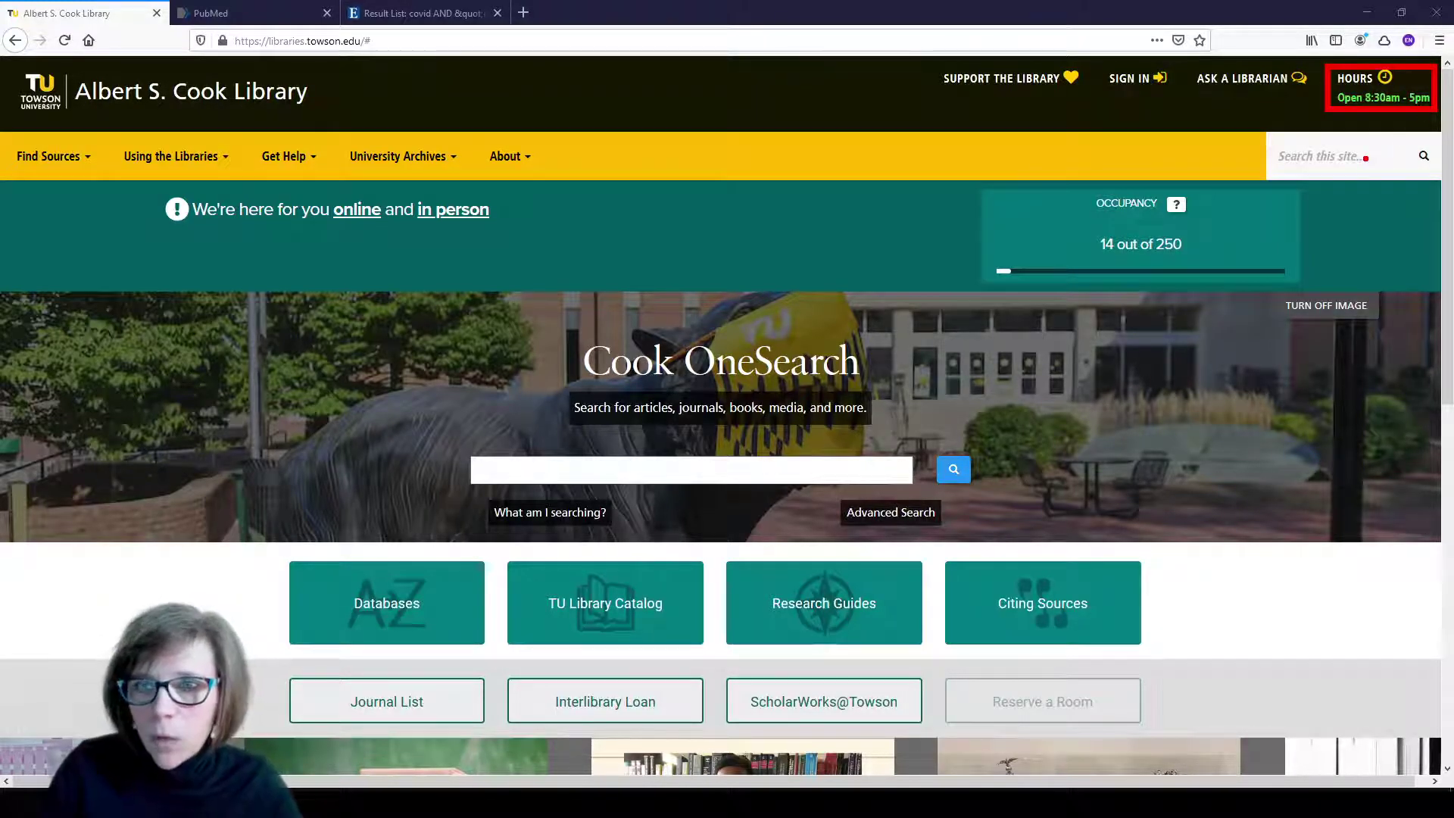
- Review the library's in-person visit guidelines, including the What to Expect section, and return to the homepage
{"action": "left_click", "coordinate": [447, 218]}
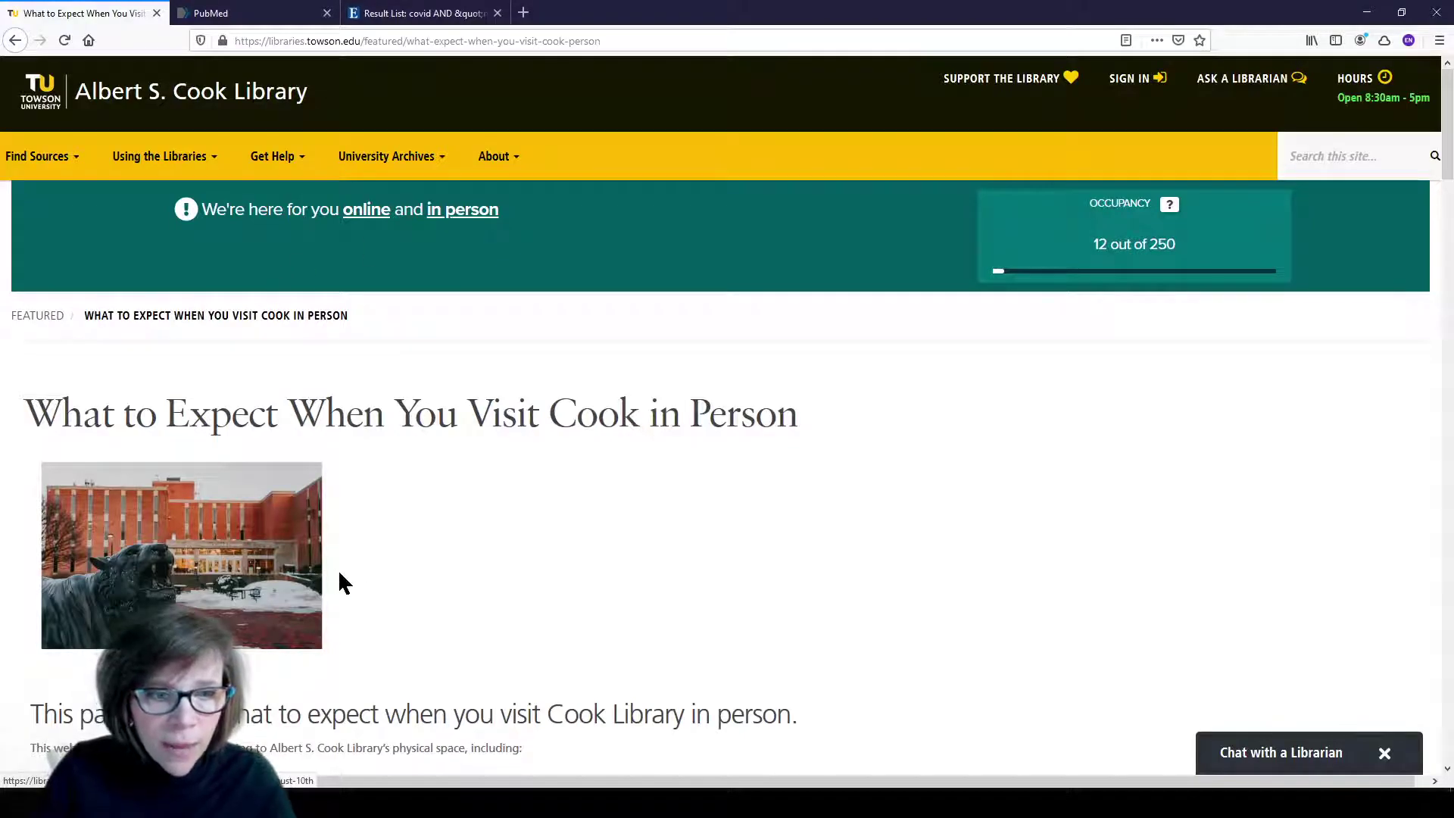
{"action": "scroll", "coordinate": [348, 579], "scroll_direction": "down", "scroll_amount": 5}
{"action": "scroll", "coordinate": [895, 557], "scroll_direction": "down", "scroll_amount": 4}
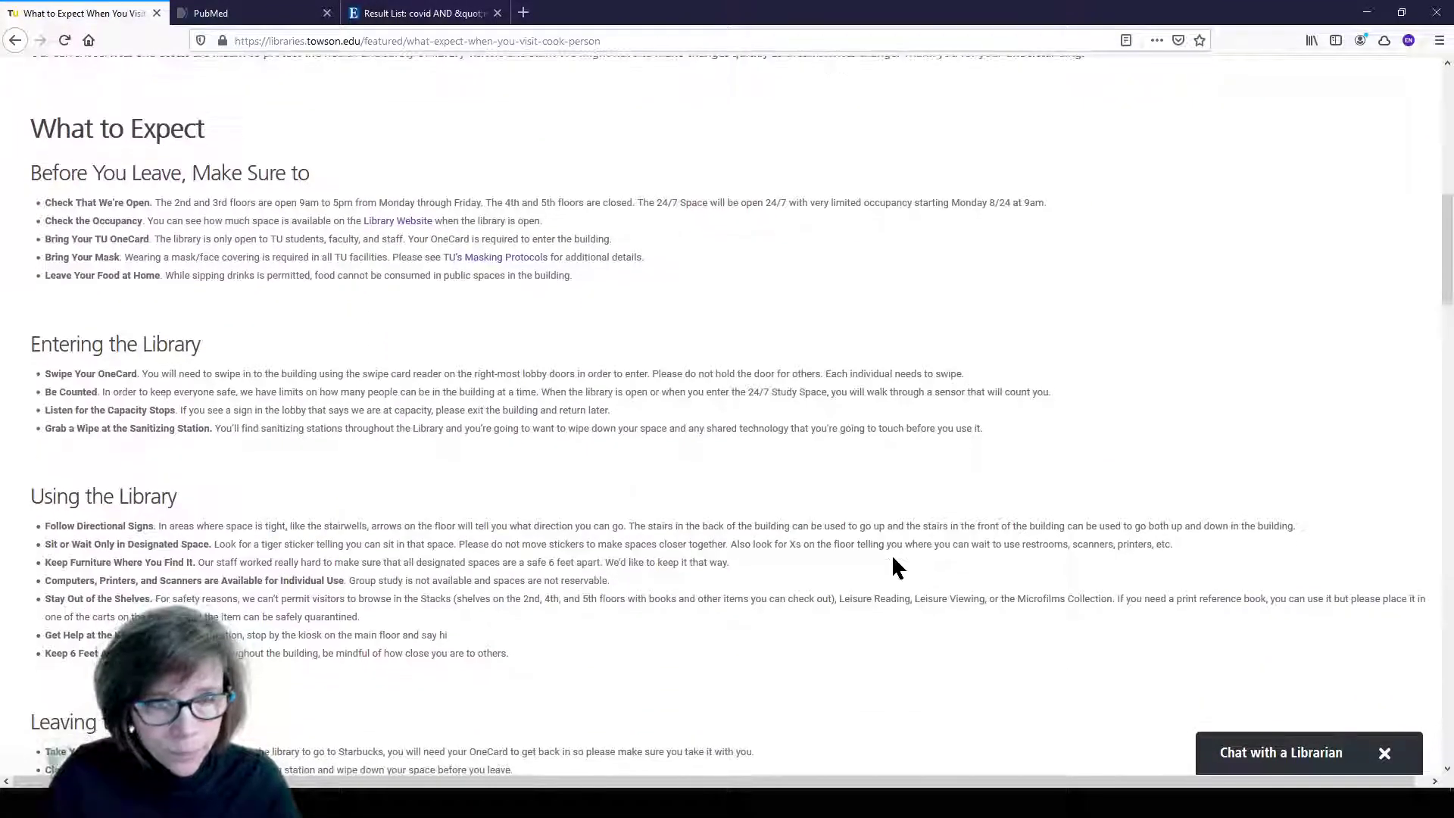
{"action": "scroll", "coordinate": [893, 560], "scroll_direction": "up", "scroll_amount": 7}
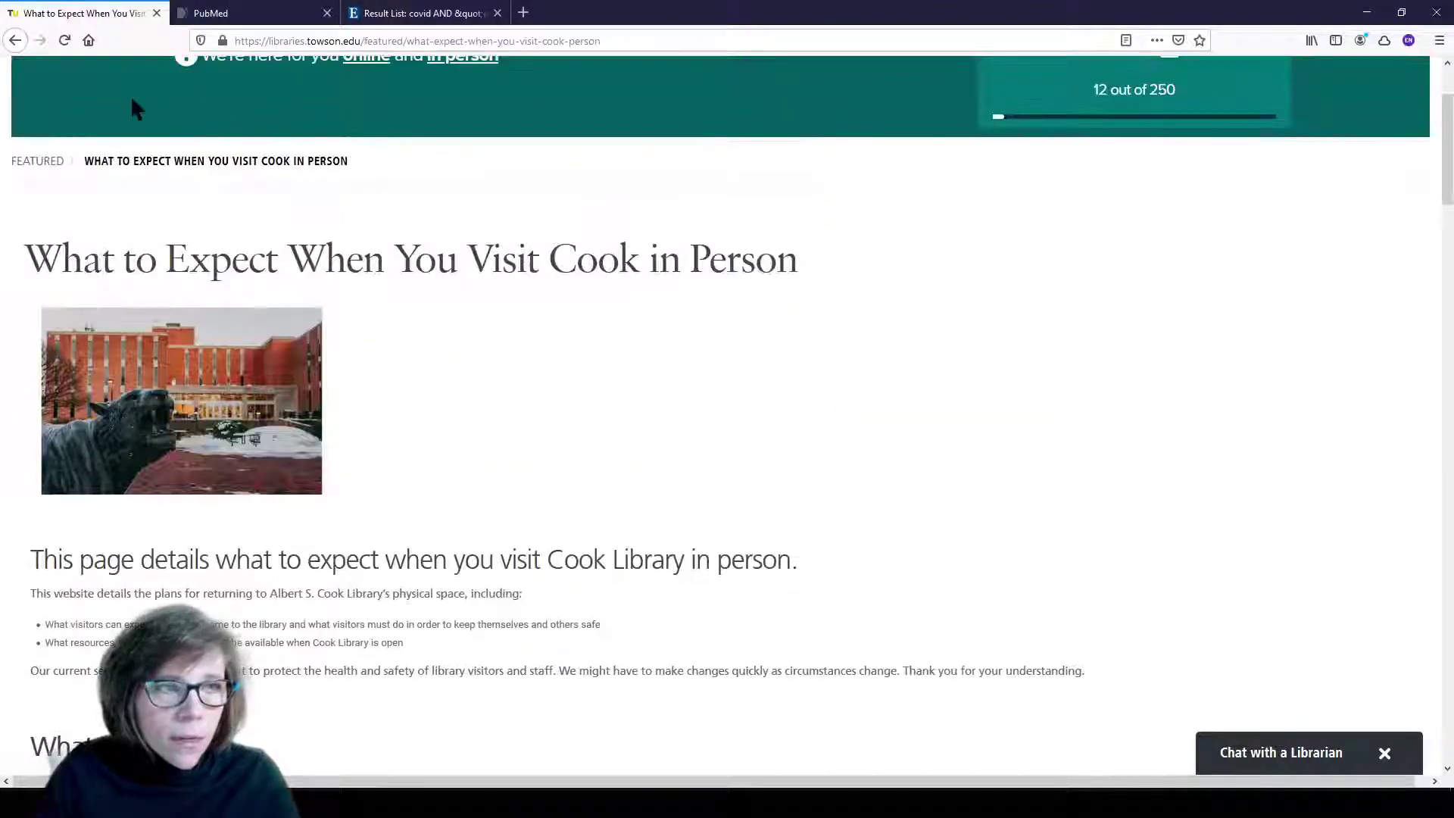
{"action": "left_click", "coordinate": [15, 40]}
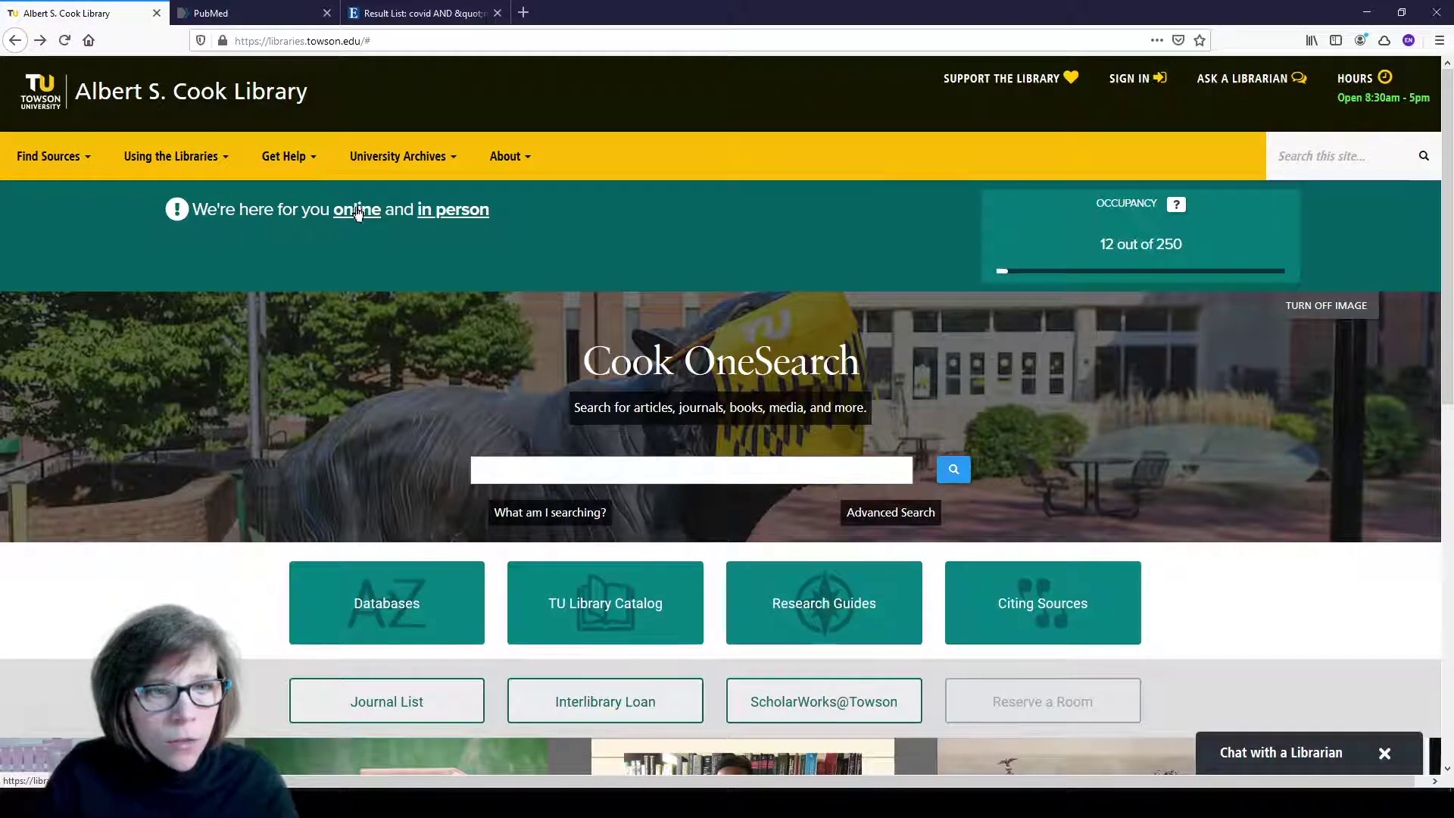
- Read the library's page about being available online and return to the homepage
{"action": "left_click", "coordinate": [358, 210]}
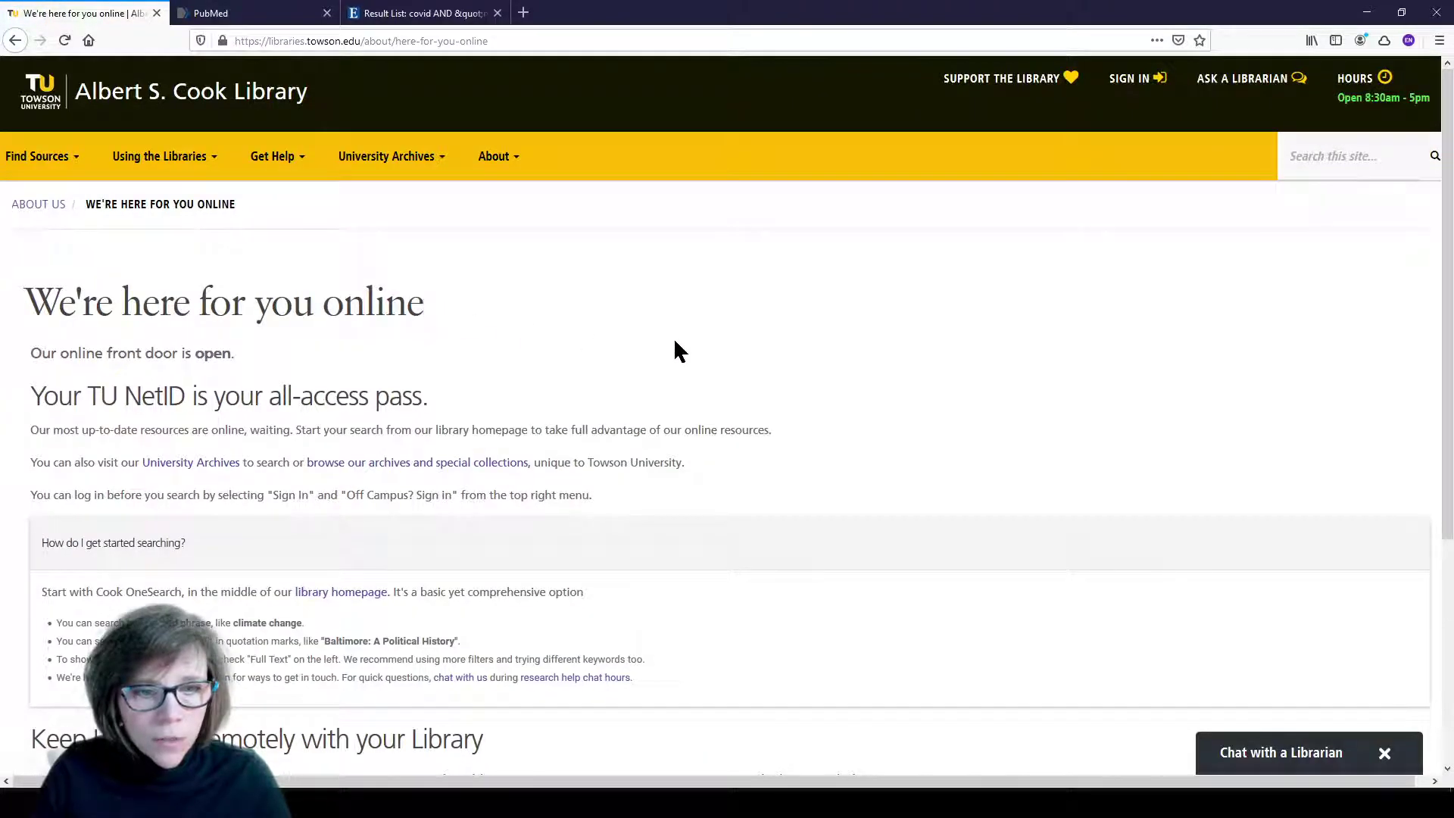
{"action": "scroll", "coordinate": [675, 343], "scroll_direction": "down", "scroll_amount": 1}
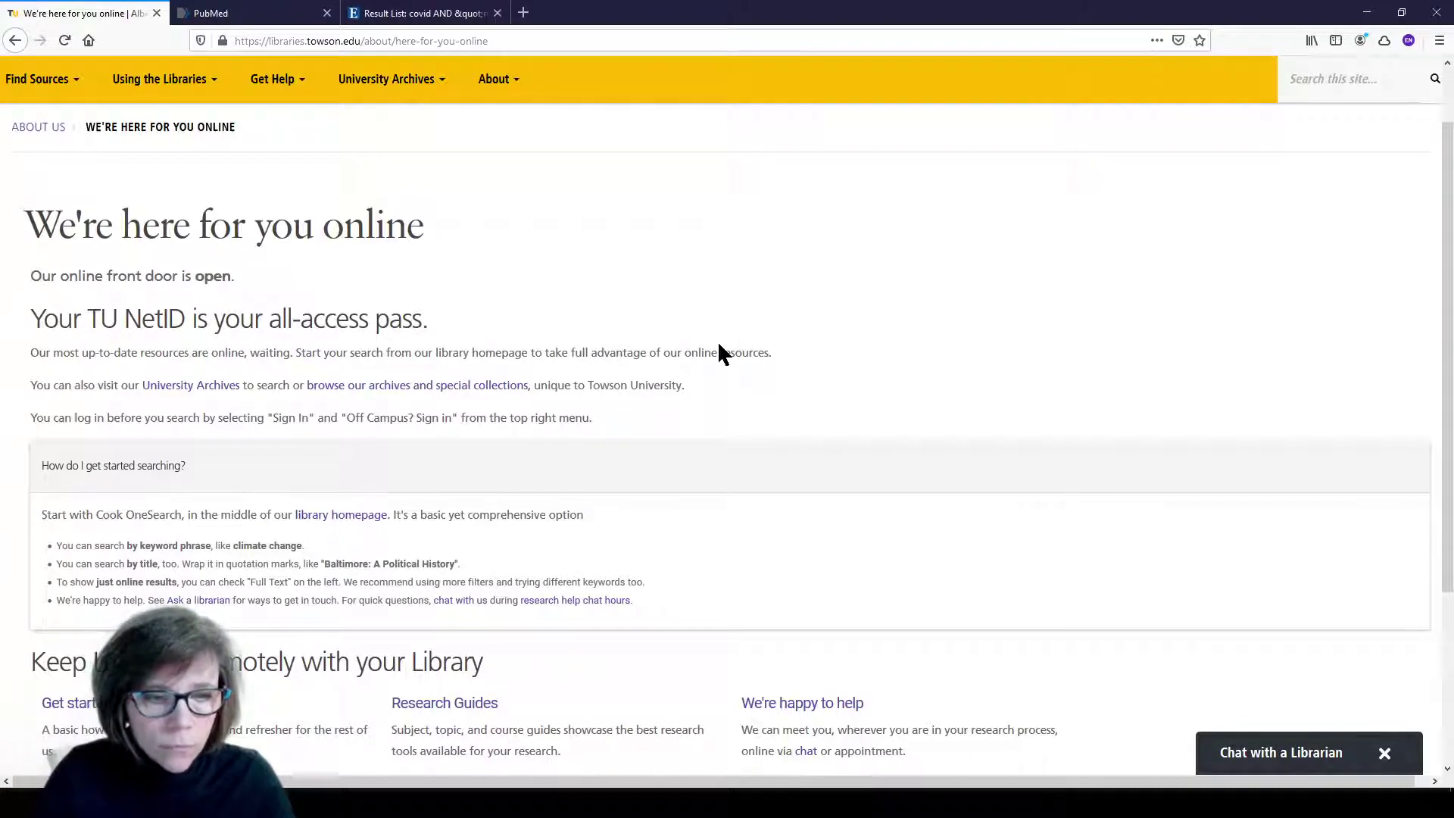
{"action": "left_click", "coordinate": [15, 43]}
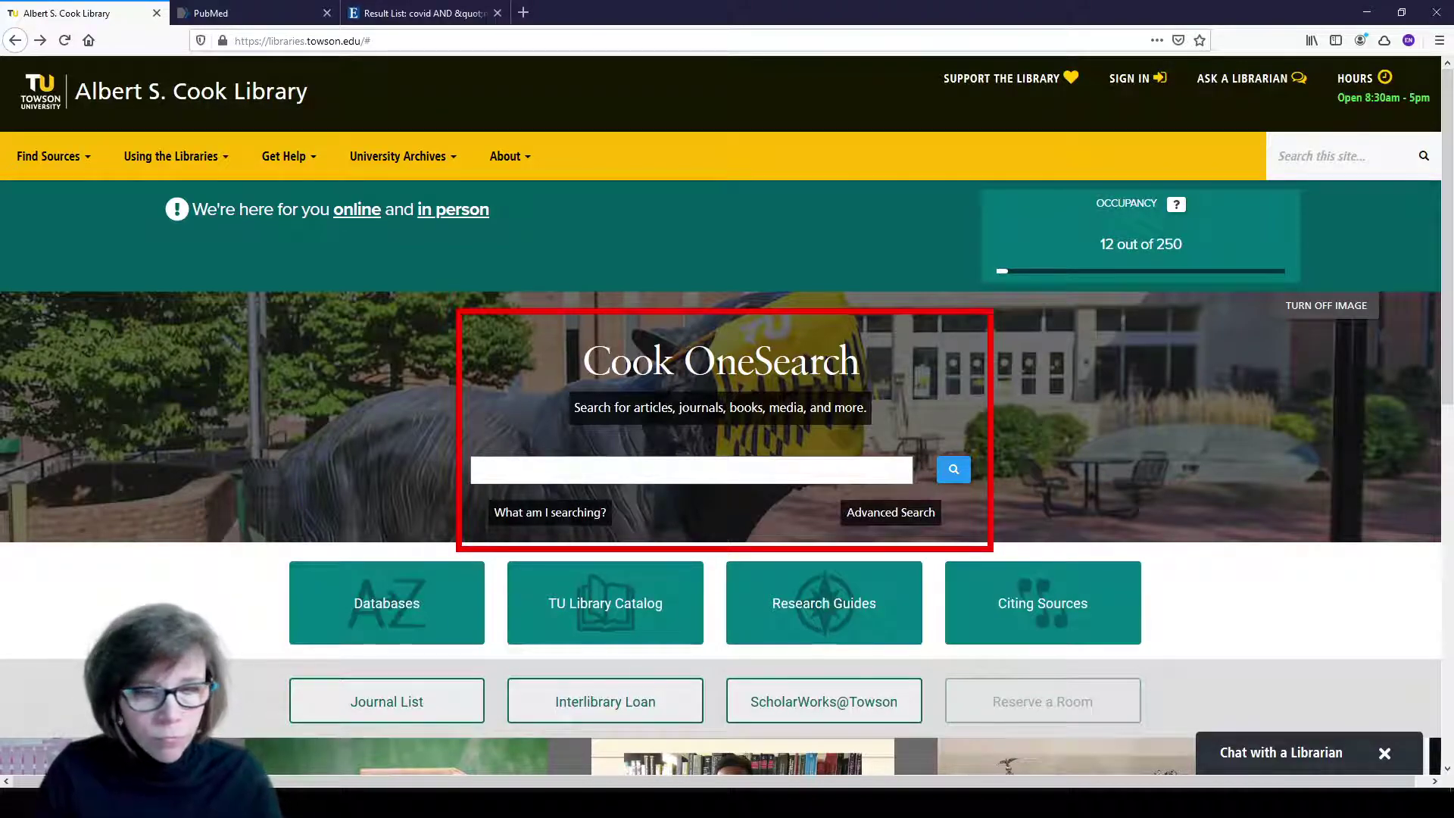
- Search Cook OneSearch for covid AND "mental health" and switch to the result list
{"action": "left_click", "coordinate": [530, 473]}
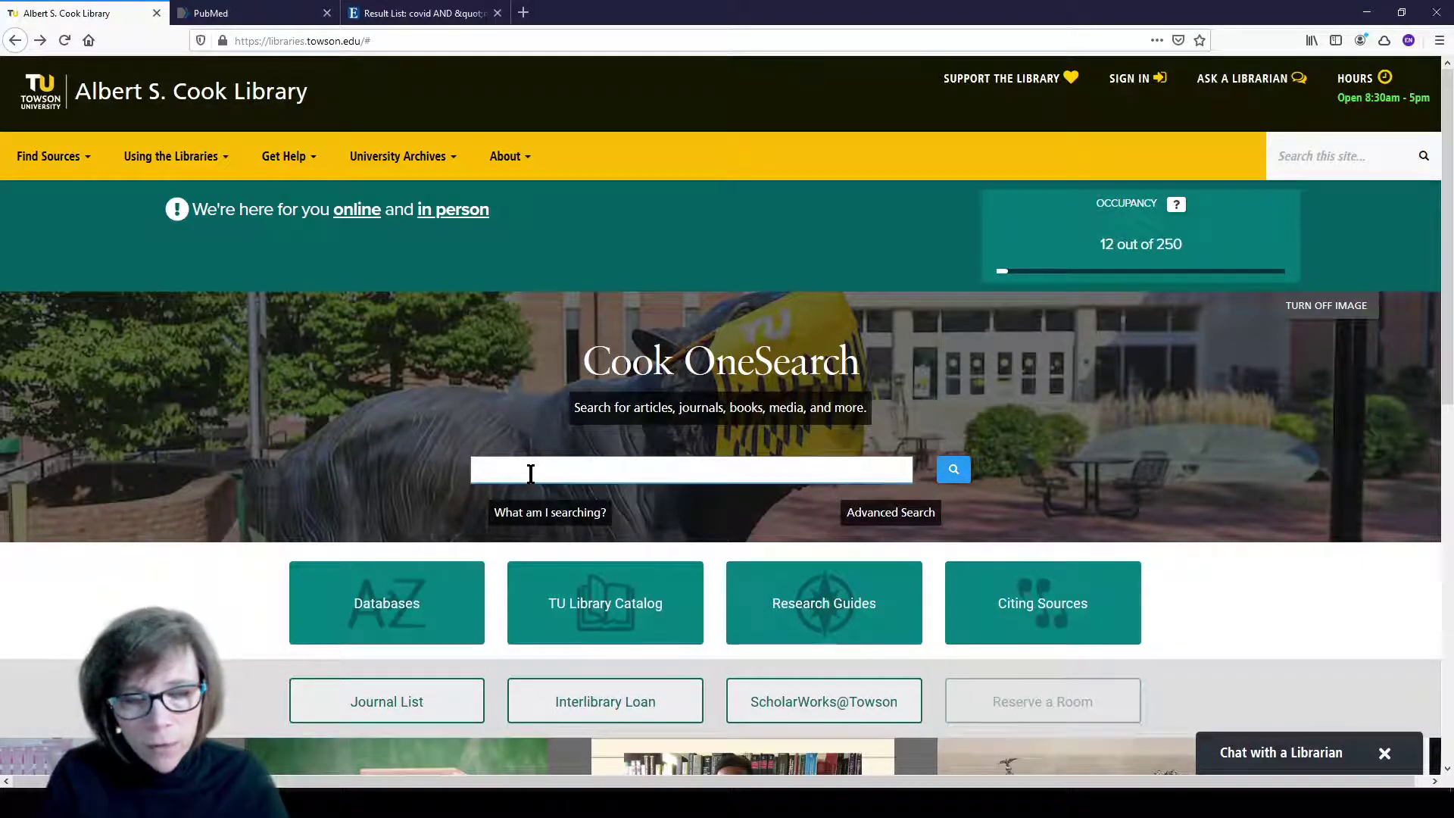
{"action": "type", "text": "covid AND \"mental health\""}
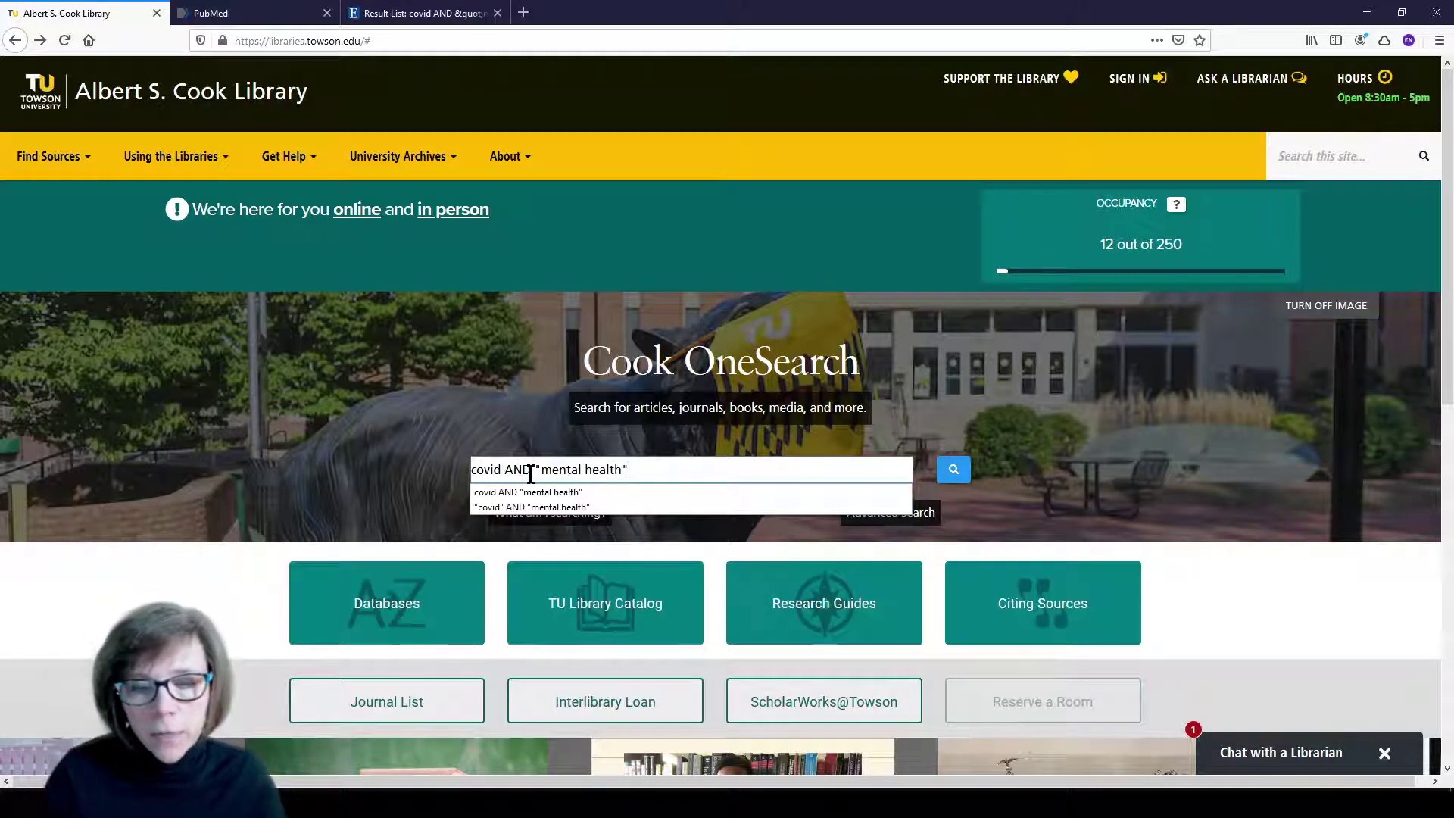
{"action": "left_click", "coordinate": [956, 472]}
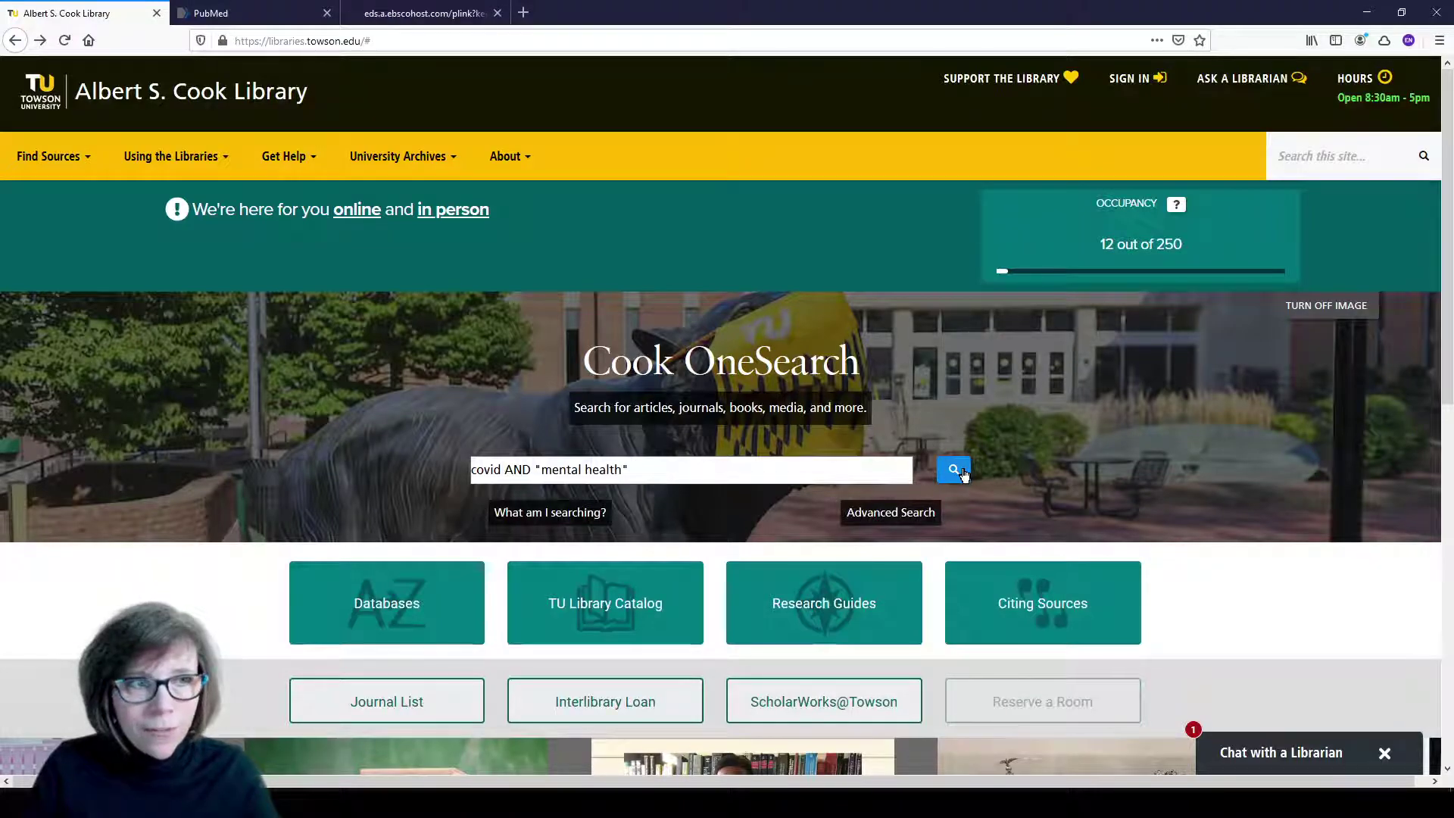
{"action": "left_click", "coordinate": [424, 13]}
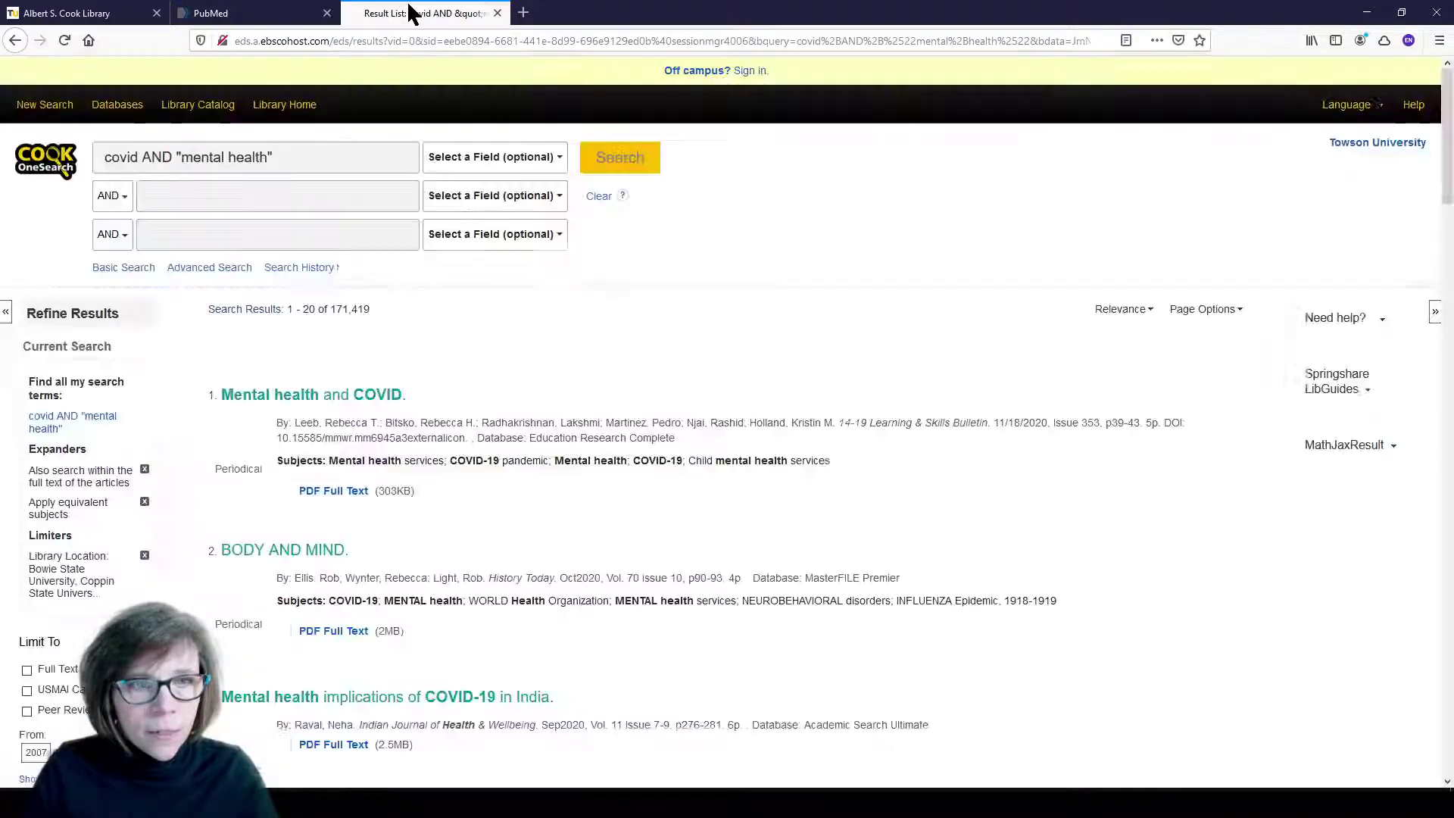
- Look through the first search results and the Limit To options for full text, peer review and publication date
{"action": "scroll", "coordinate": [624, 334], "scroll_direction": "down", "scroll_amount": 3}
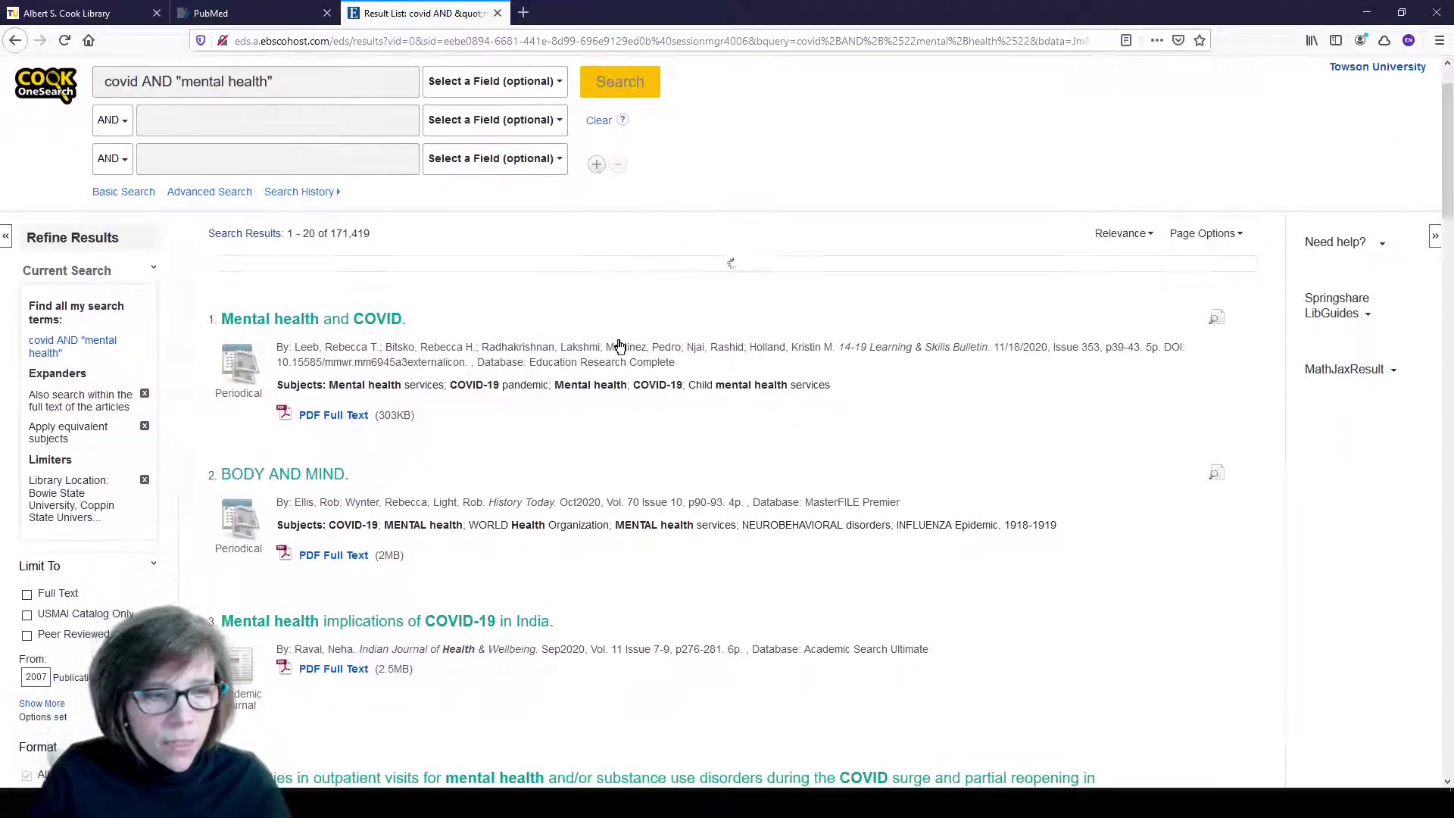
{"action": "scroll", "coordinate": [617, 347], "scroll_direction": "down", "scroll_amount": 2}
{"action": "scroll", "coordinate": [618, 347], "scroll_direction": "up", "scroll_amount": 6}
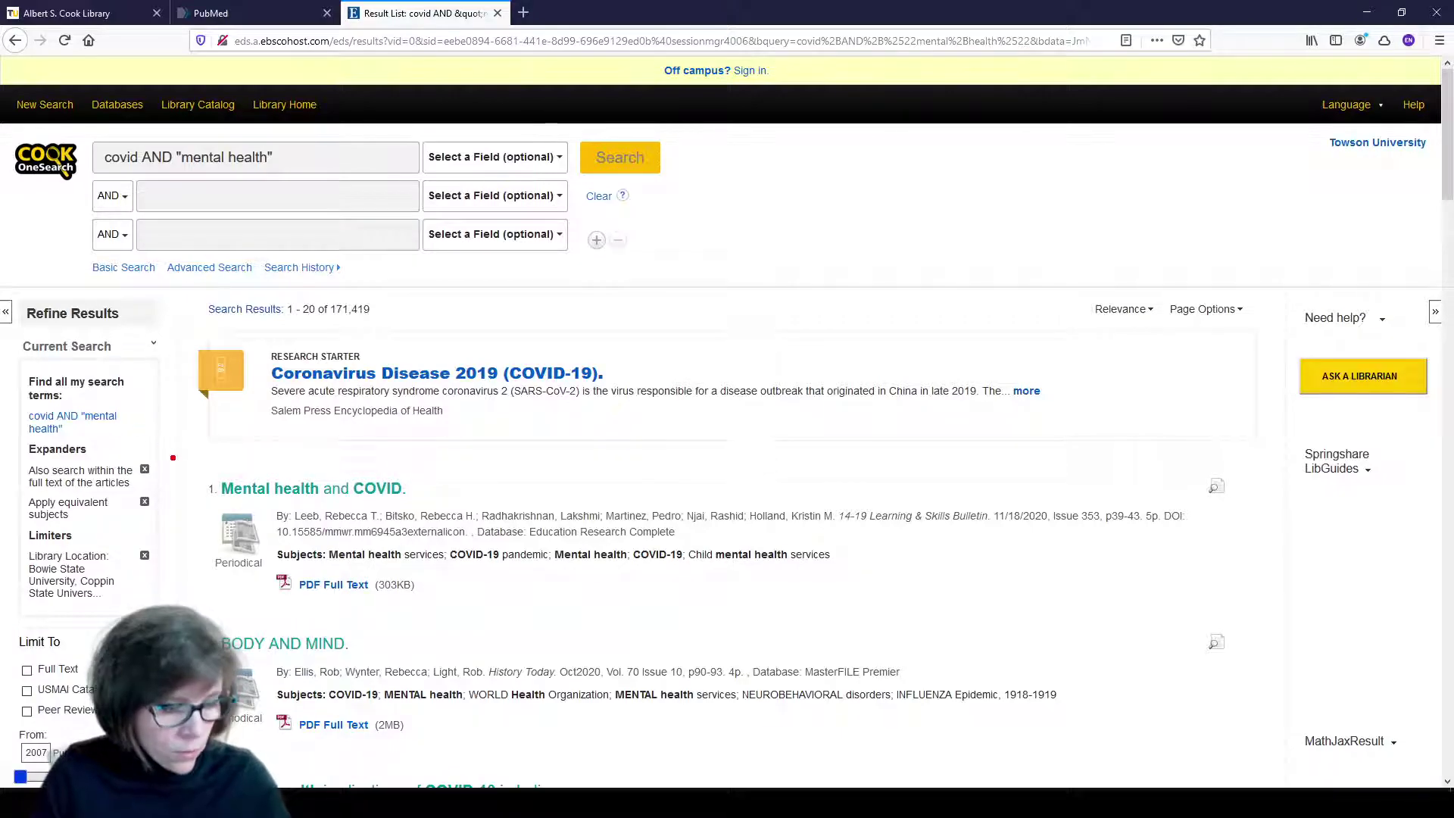
{"action": "scroll", "coordinate": [23, 378], "scroll_direction": "down", "scroll_amount": 4}
{"action": "key", "text": "ctrl+2"}
{"action": "mouse_move", "coordinate": [6, 324]}
{"action": "left_mouse_down"}
{"action": "mouse_move", "coordinate": [109, 460]}
{"action": "mouse_move", "coordinate": [165, 461]}
{"action": "left_mouse_up"}
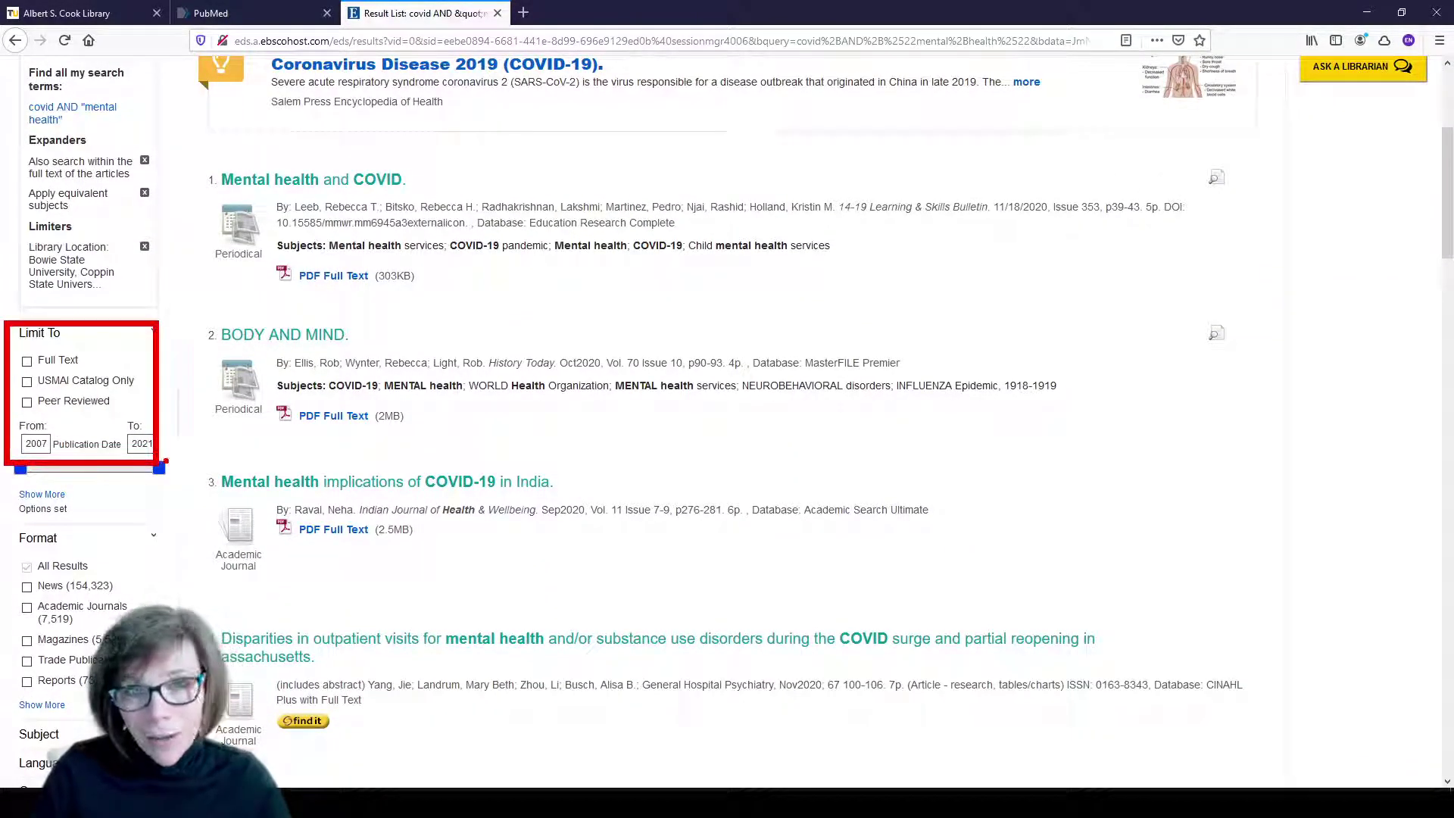
{"action": "key", "text": "Escape"}
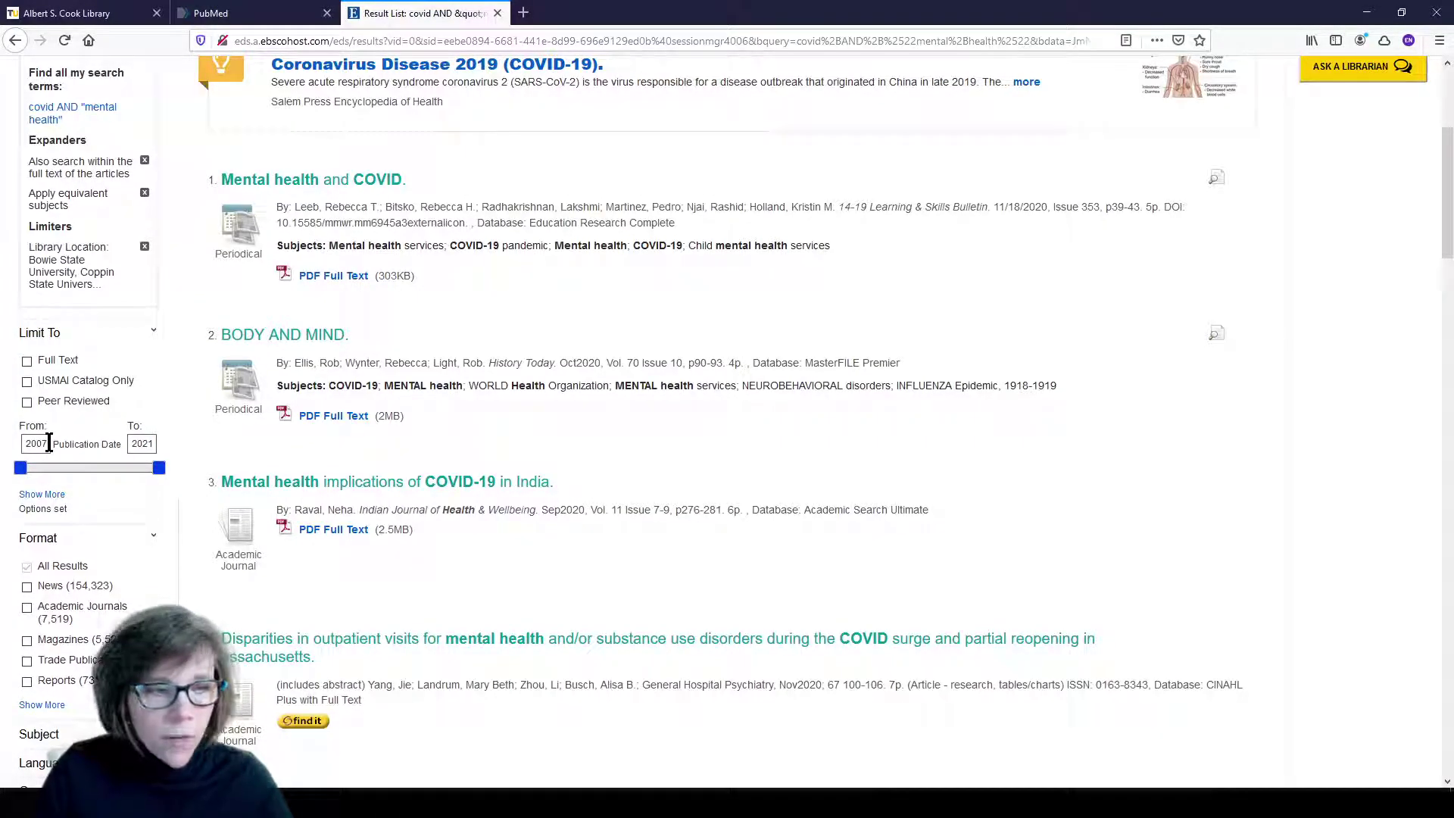
- Examine the publication start year, the Format filters, and the find it link under the fourth result
{"action": "left_click_drag", "start_coordinate": [48, 443], "coordinate": [17, 440]}
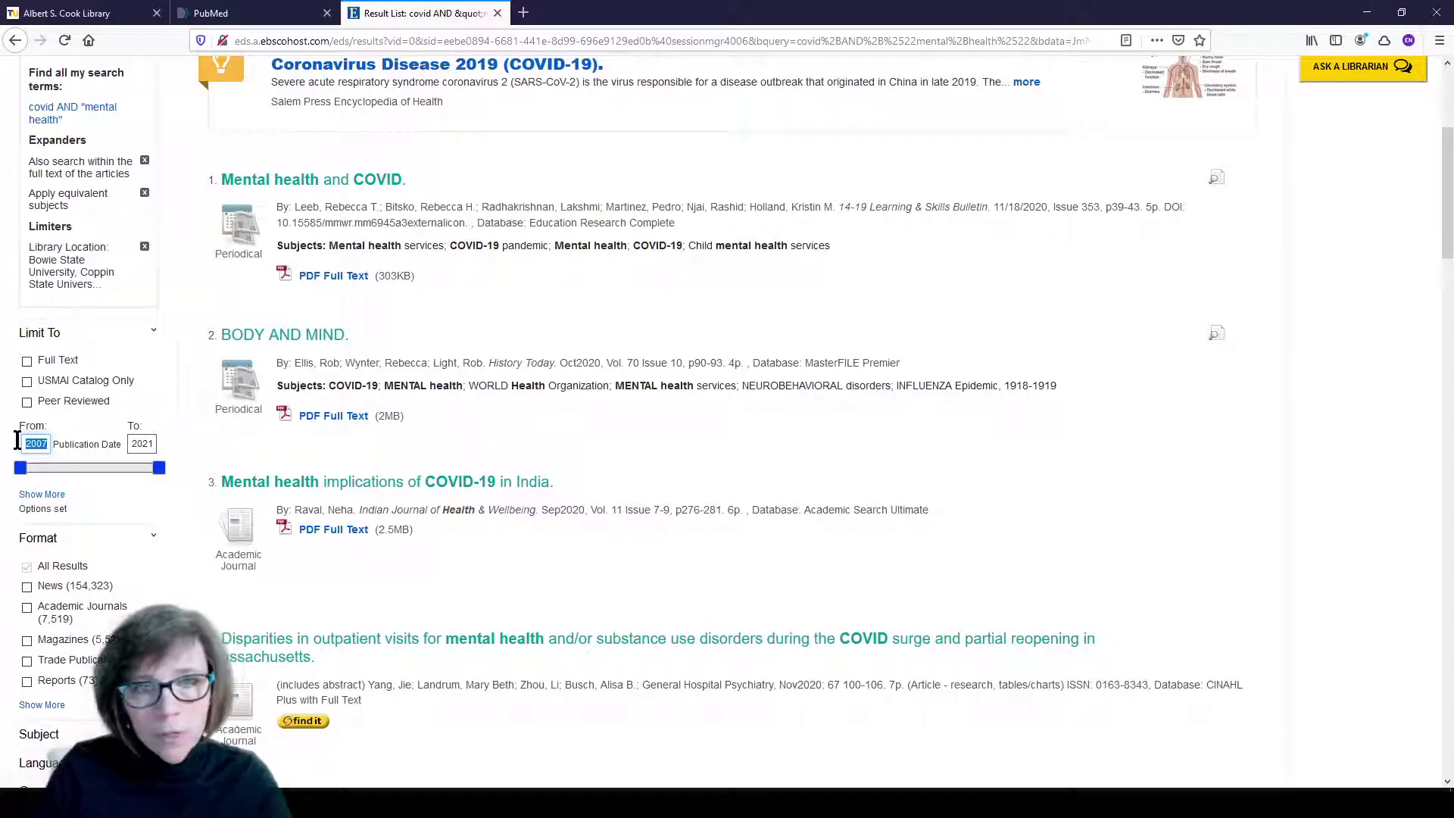
{"action": "scroll", "coordinate": [133, 538], "scroll_direction": "down", "scroll_amount": 1}
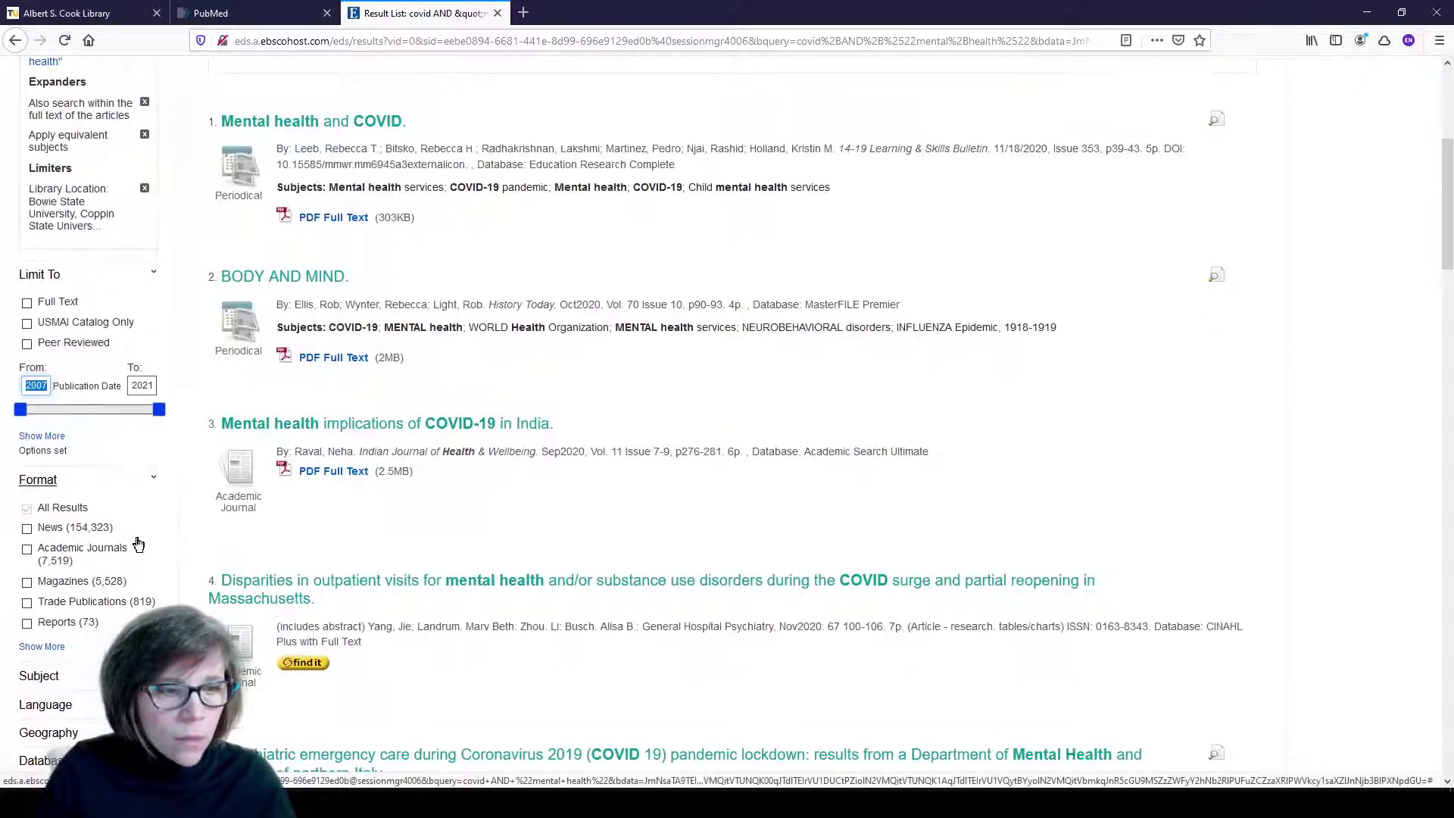
{"action": "scroll", "coordinate": [138, 544], "scroll_direction": "down", "scroll_amount": 4}
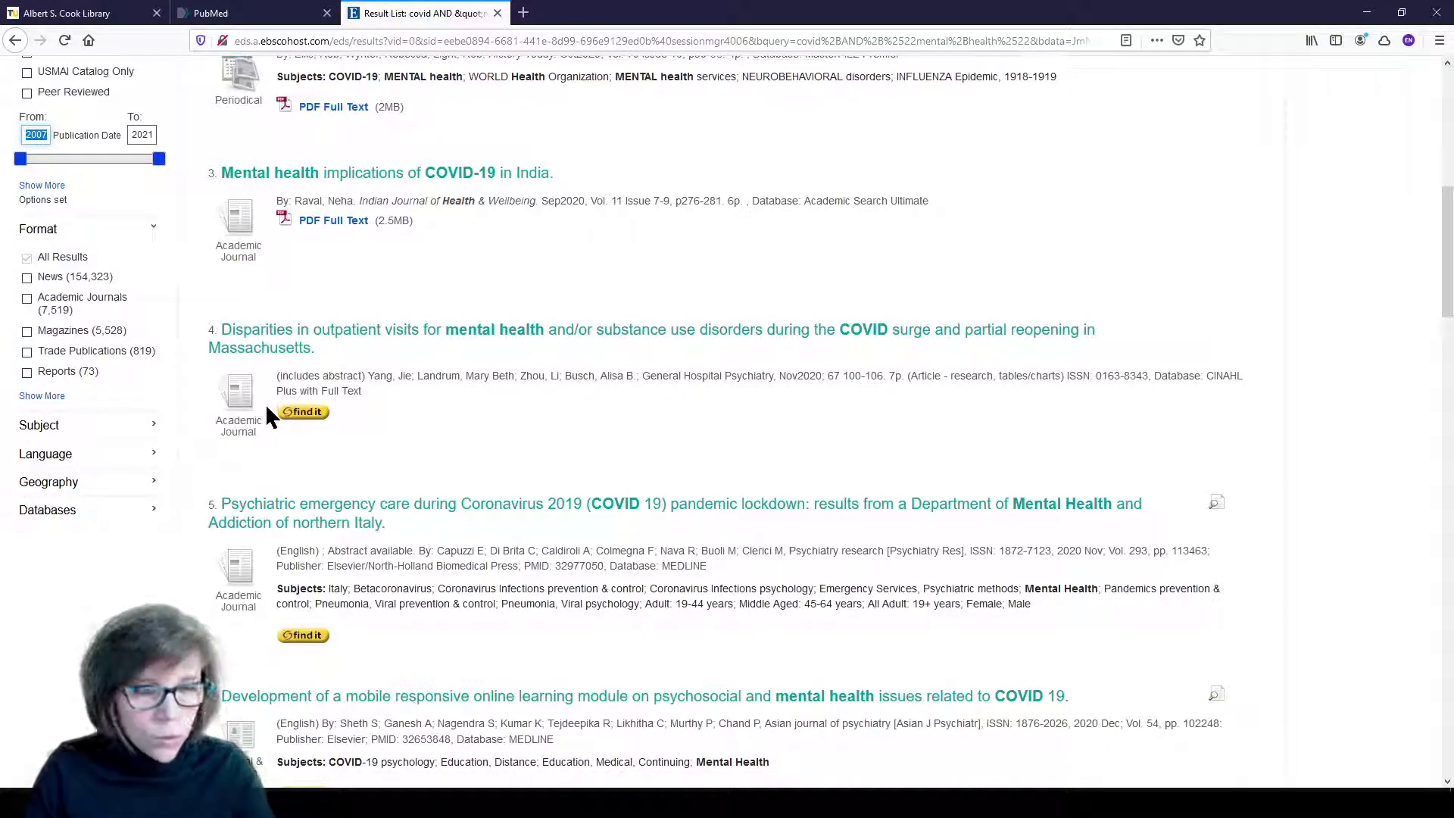
{"action": "left_click_drag", "start_coordinate": [264, 396], "coordinate": [350, 433]}
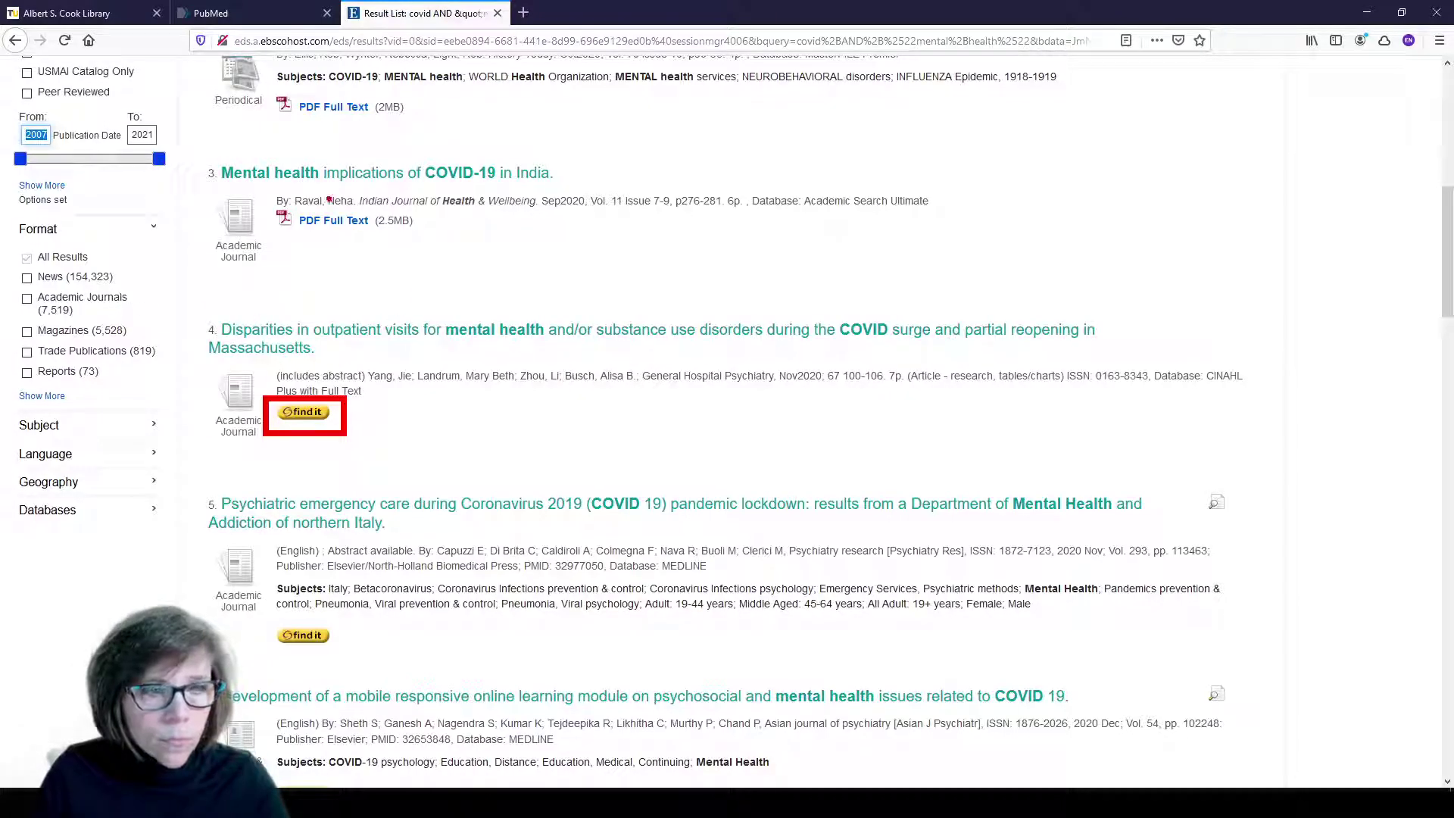
- Return to the library homepage and open the A-Z Databases list
{"action": "left_click", "coordinate": [15, 41]}
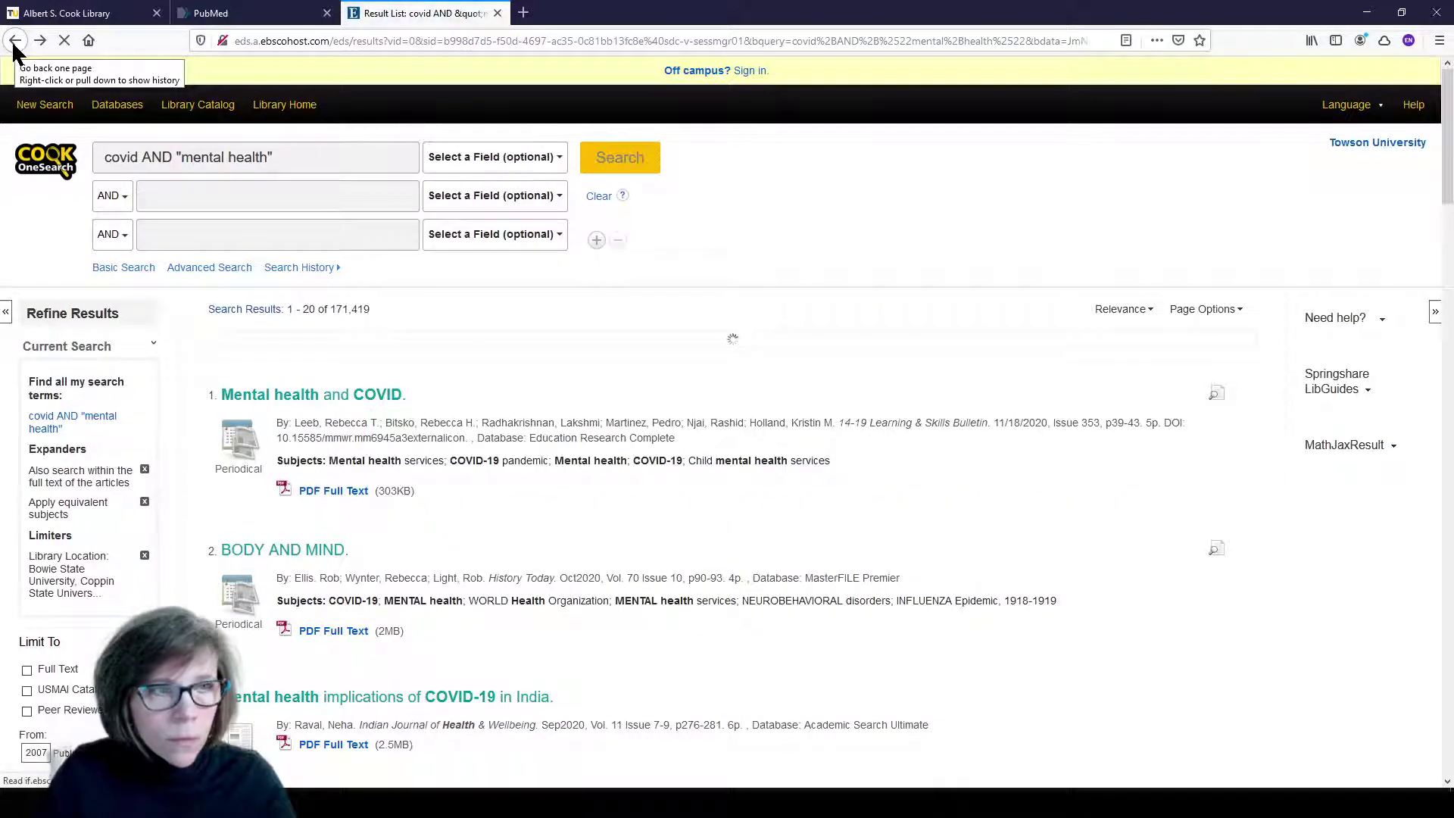
{"action": "left_click", "coordinate": [68, 15]}
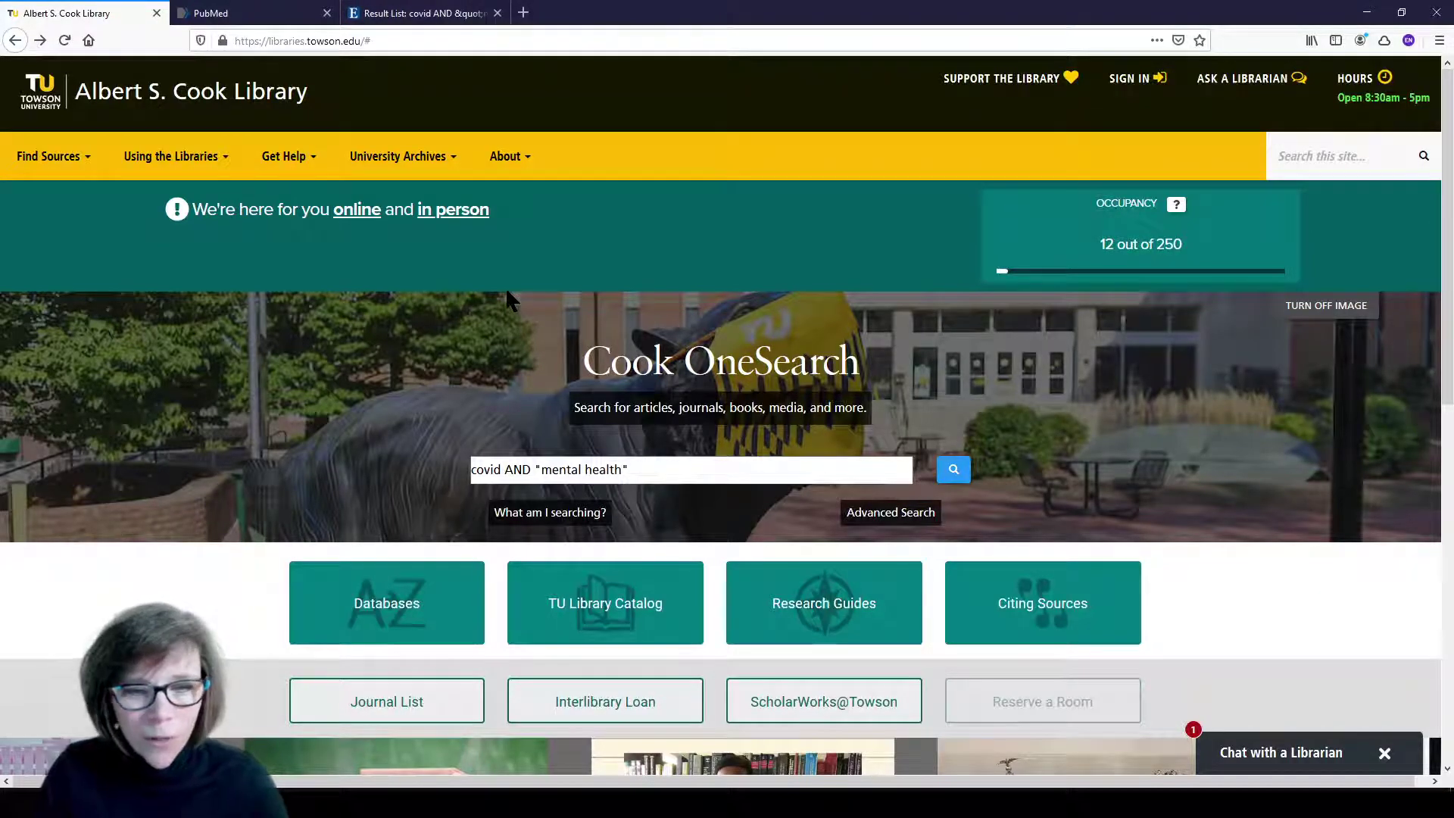
{"action": "scroll", "coordinate": [507, 296], "scroll_direction": "down", "scroll_amount": 3}
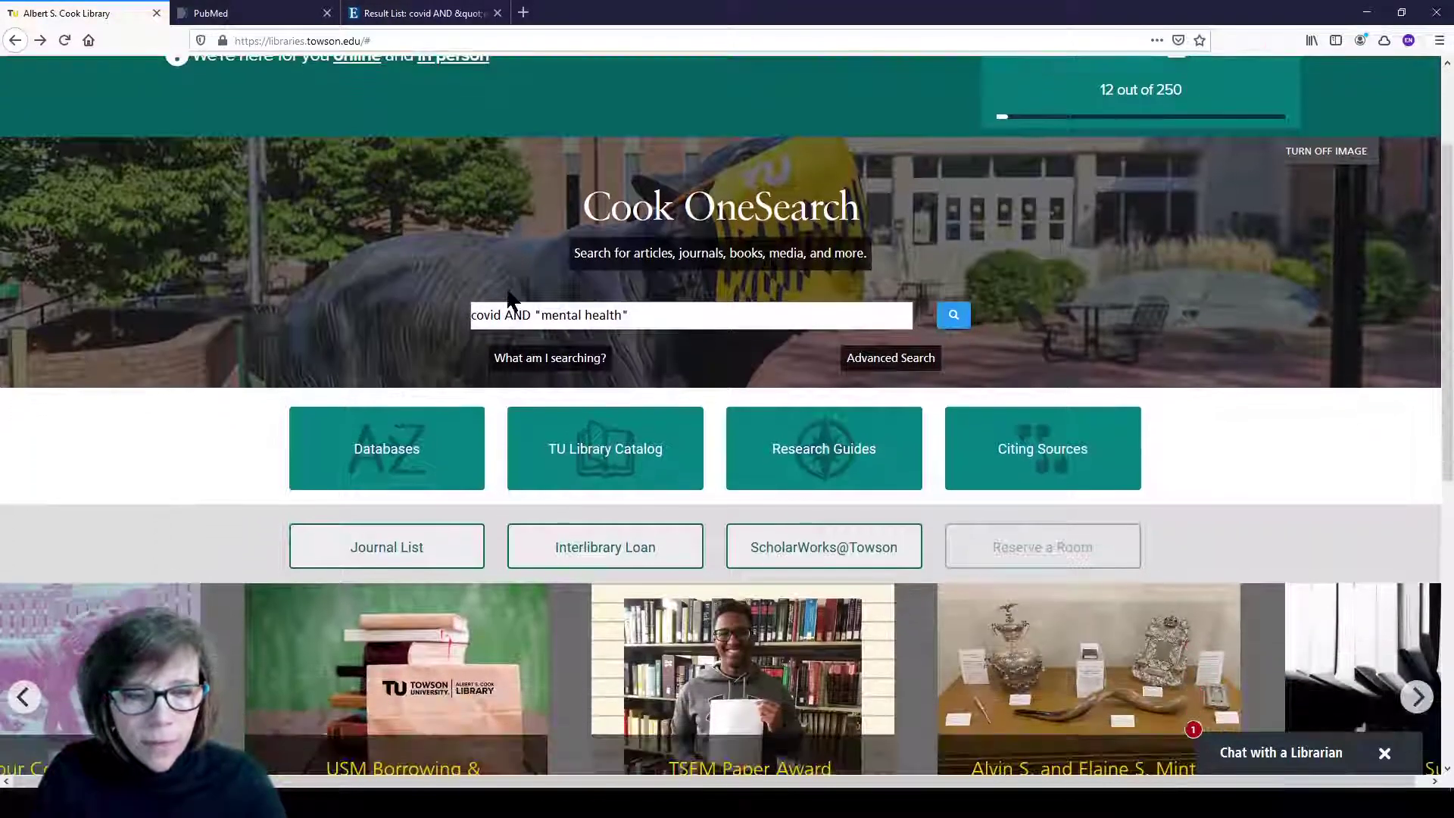
{"action": "scroll", "coordinate": [356, 275], "scroll_direction": "down", "scroll_amount": 1}
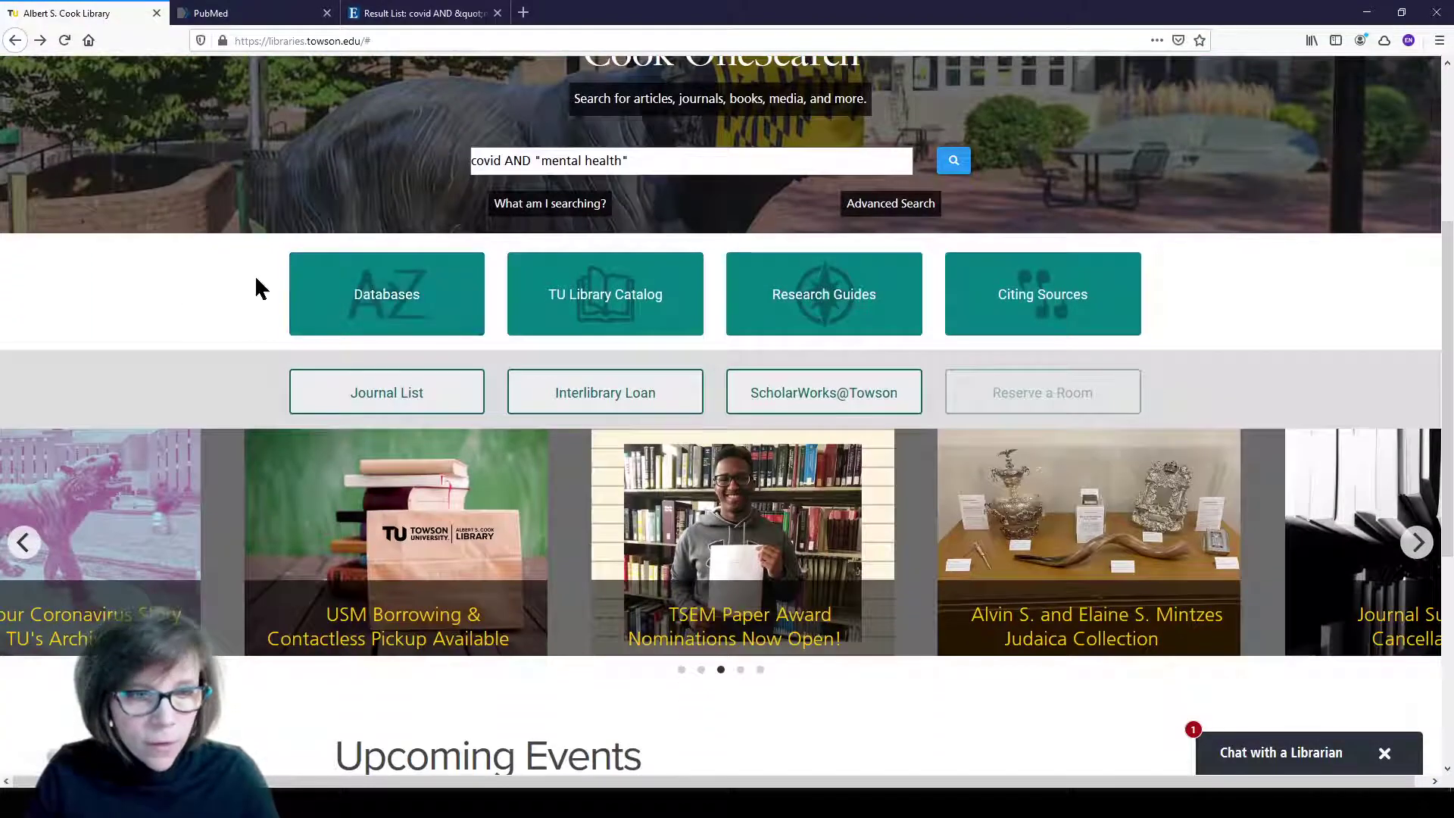
{"action": "mouse_move", "coordinate": [266, 237]}
{"action": "left_mouse_down"}
{"action": "mouse_move", "coordinate": [413, 351]}
{"action": "mouse_move", "coordinate": [1181, 361]}
{"action": "left_mouse_up"}
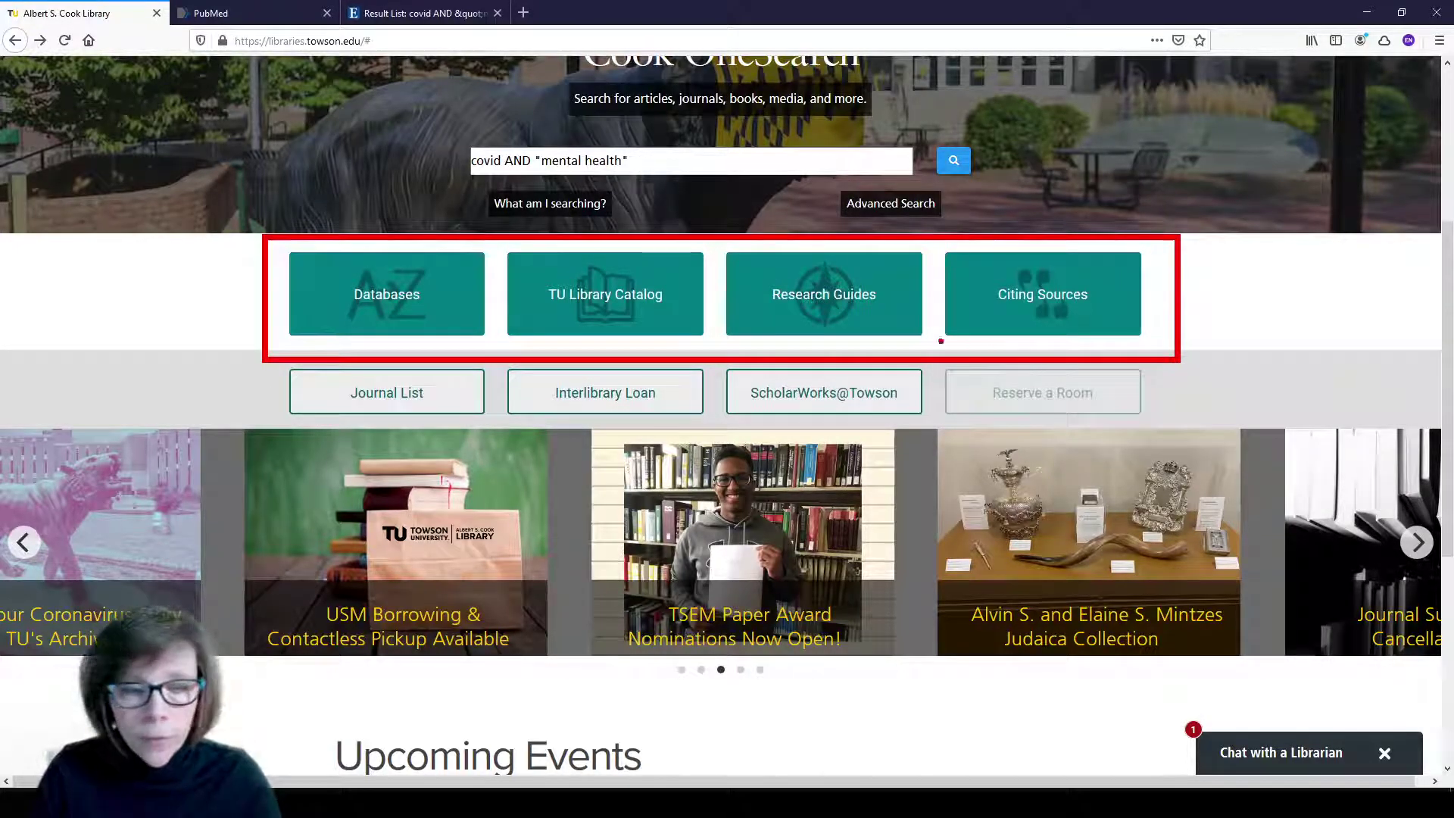
{"action": "left_click", "coordinate": [448, 313]}
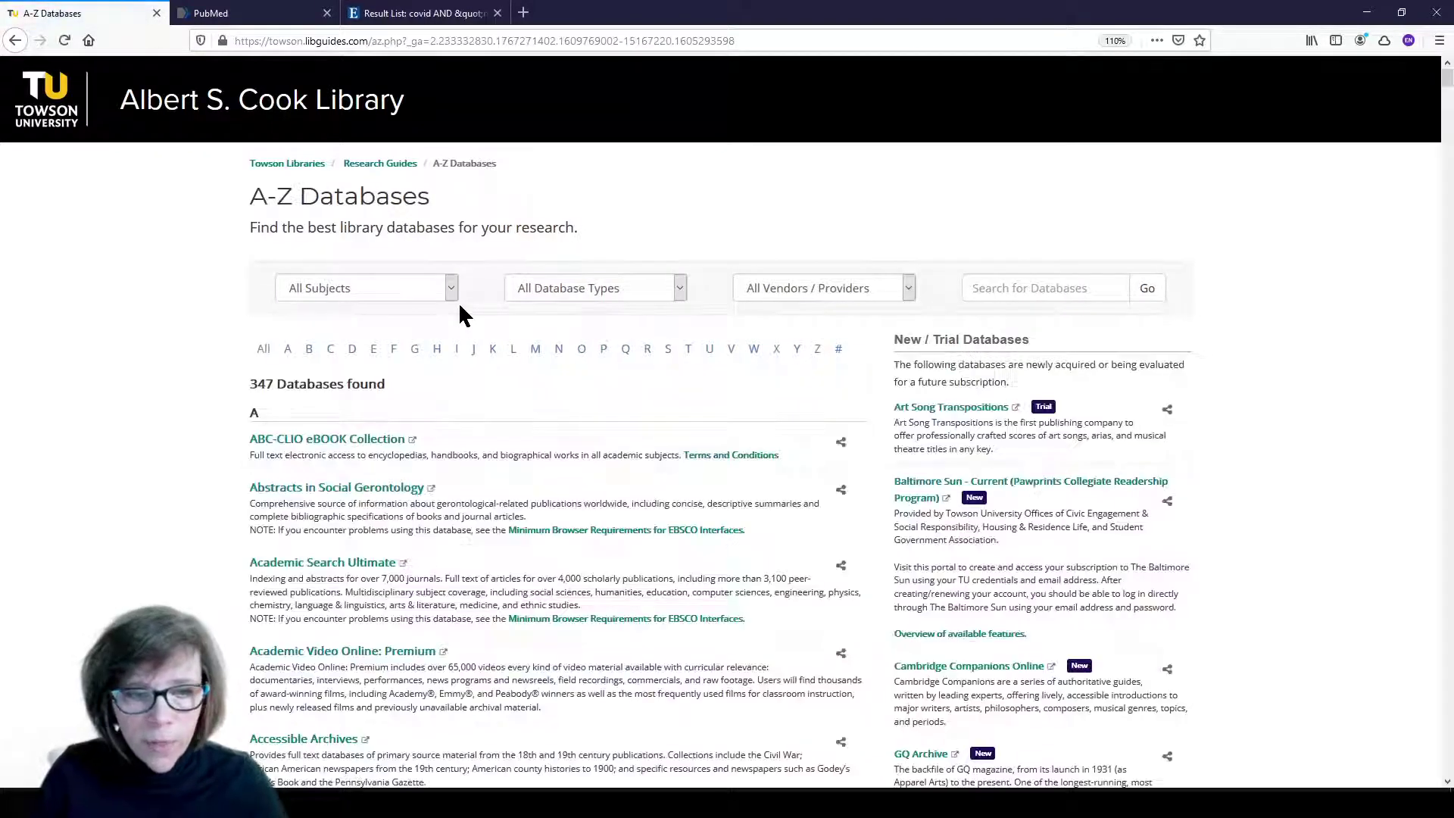
- Browse the alphabetical list of library databases beginning with A and return to its start
{"action": "scroll", "coordinate": [556, 492], "scroll_direction": "down", "scroll_amount": 5}
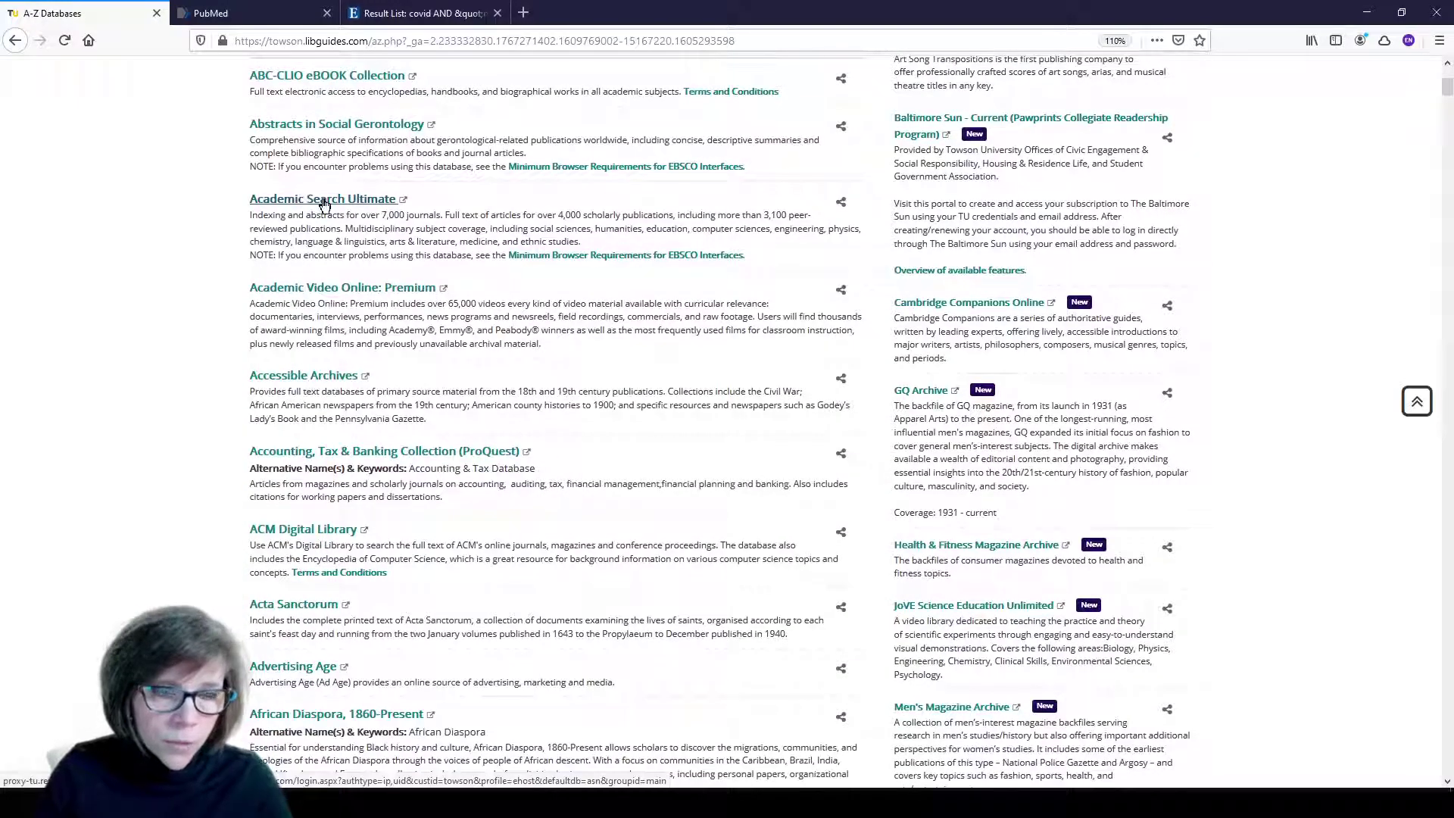
{"action": "scroll", "coordinate": [327, 204], "scroll_direction": "down", "scroll_amount": 1}
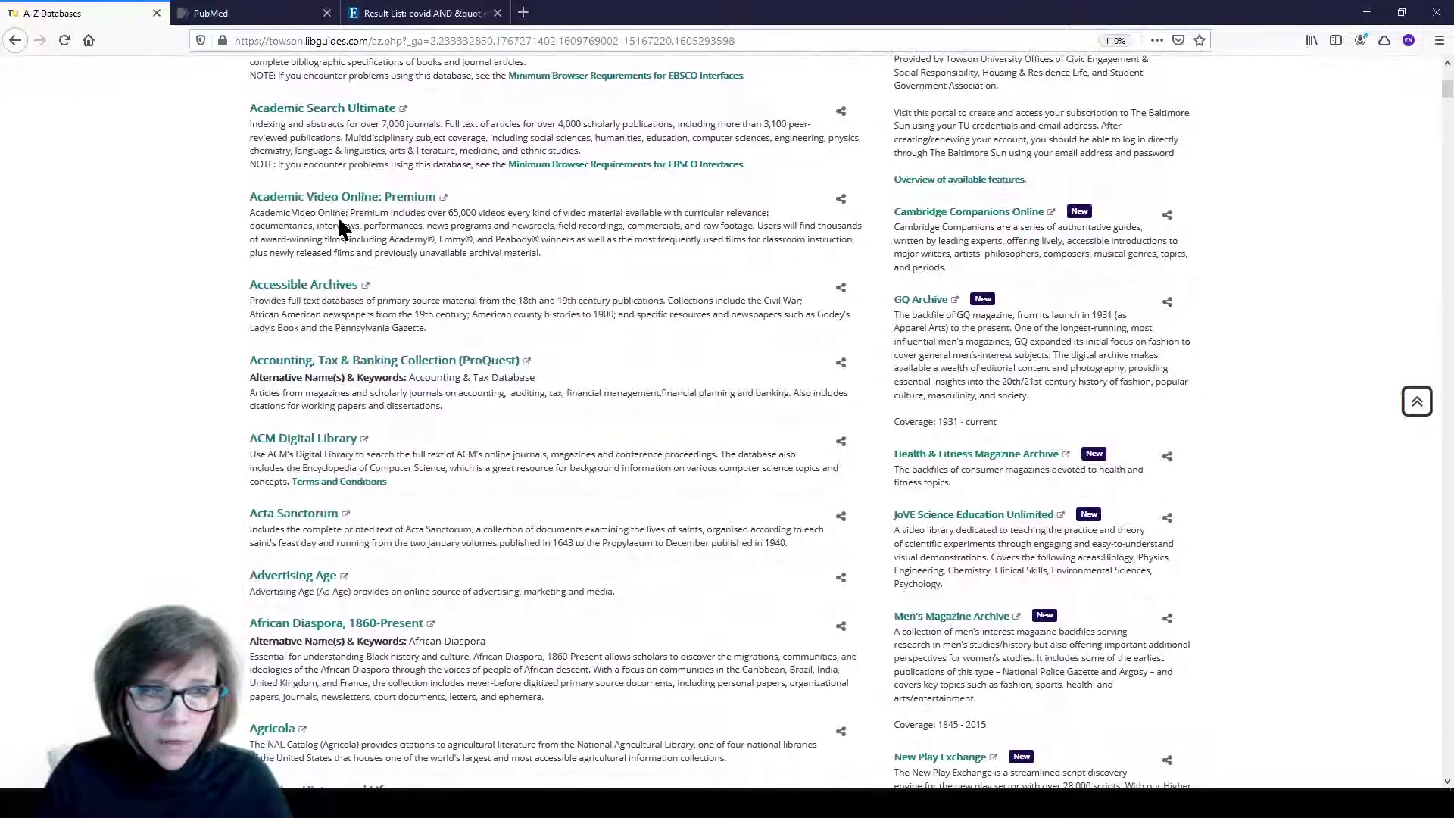
{"action": "scroll", "coordinate": [576, 318], "scroll_direction": "down", "scroll_amount": 3}
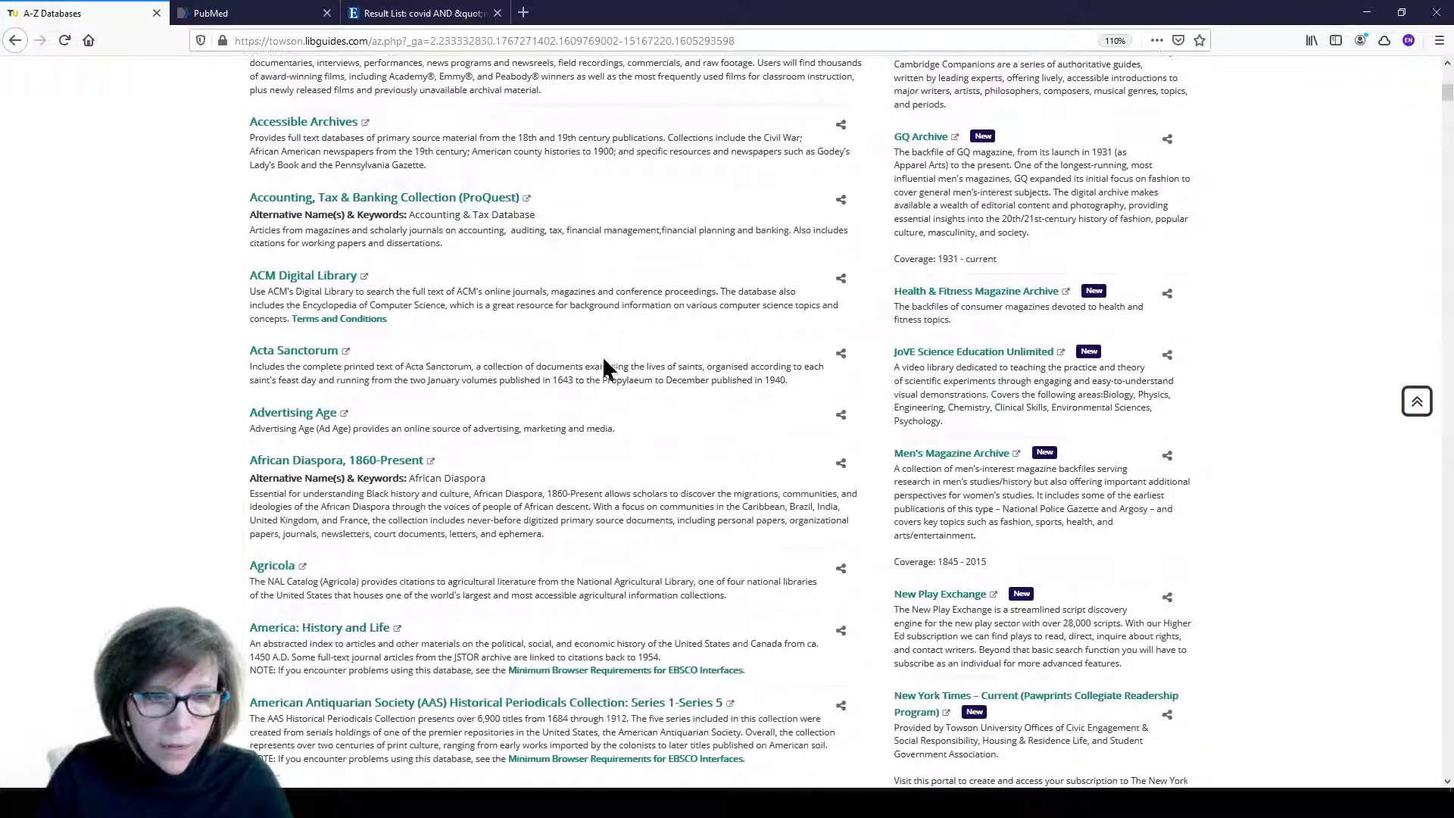
{"action": "scroll", "coordinate": [705, 407], "scroll_direction": "down", "scroll_amount": 2}
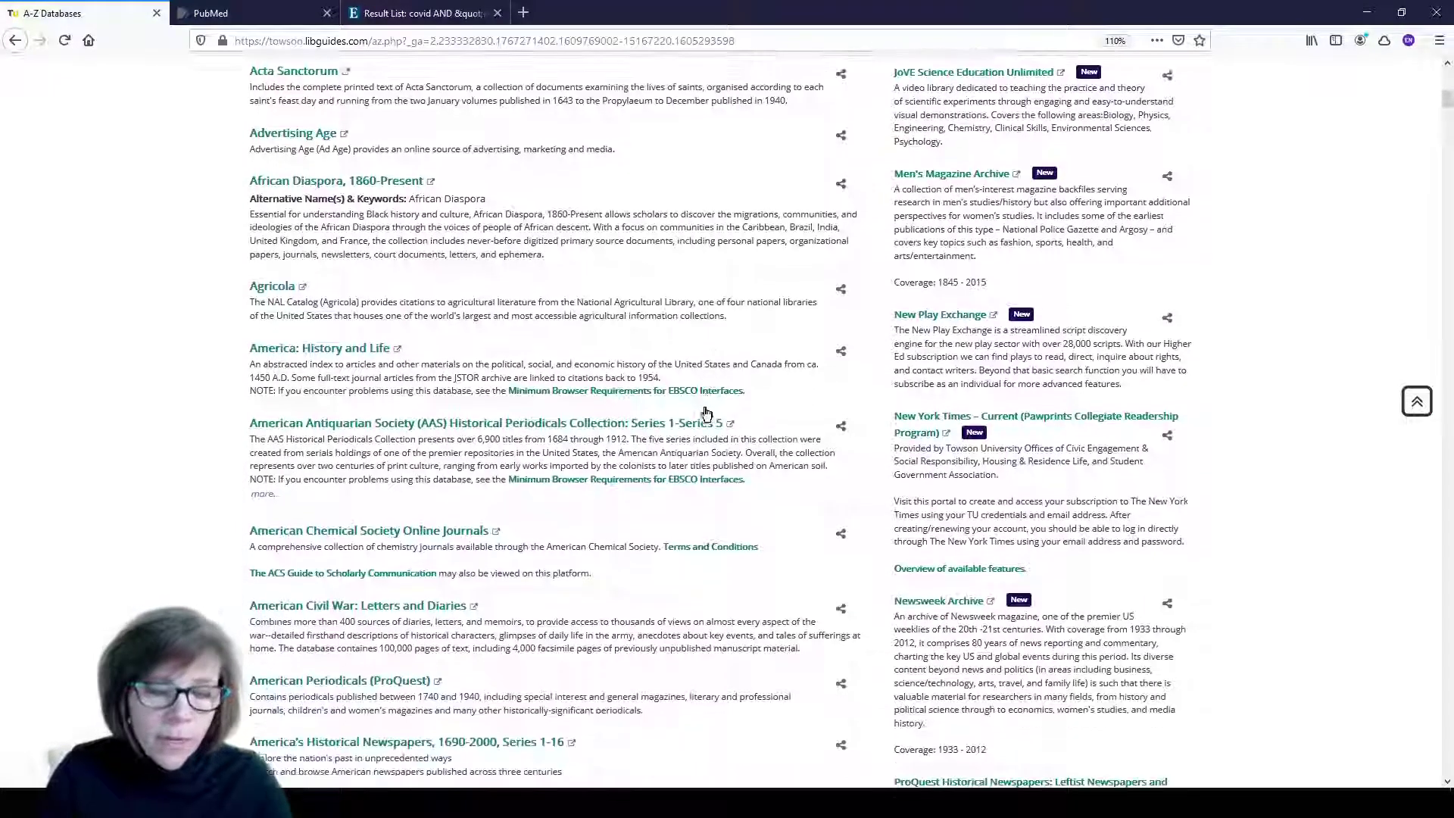
{"action": "scroll", "coordinate": [718, 413], "scroll_direction": "up", "scroll_amount": 3}
{"action": "scroll", "coordinate": [719, 403], "scroll_direction": "up", "scroll_amount": 7}
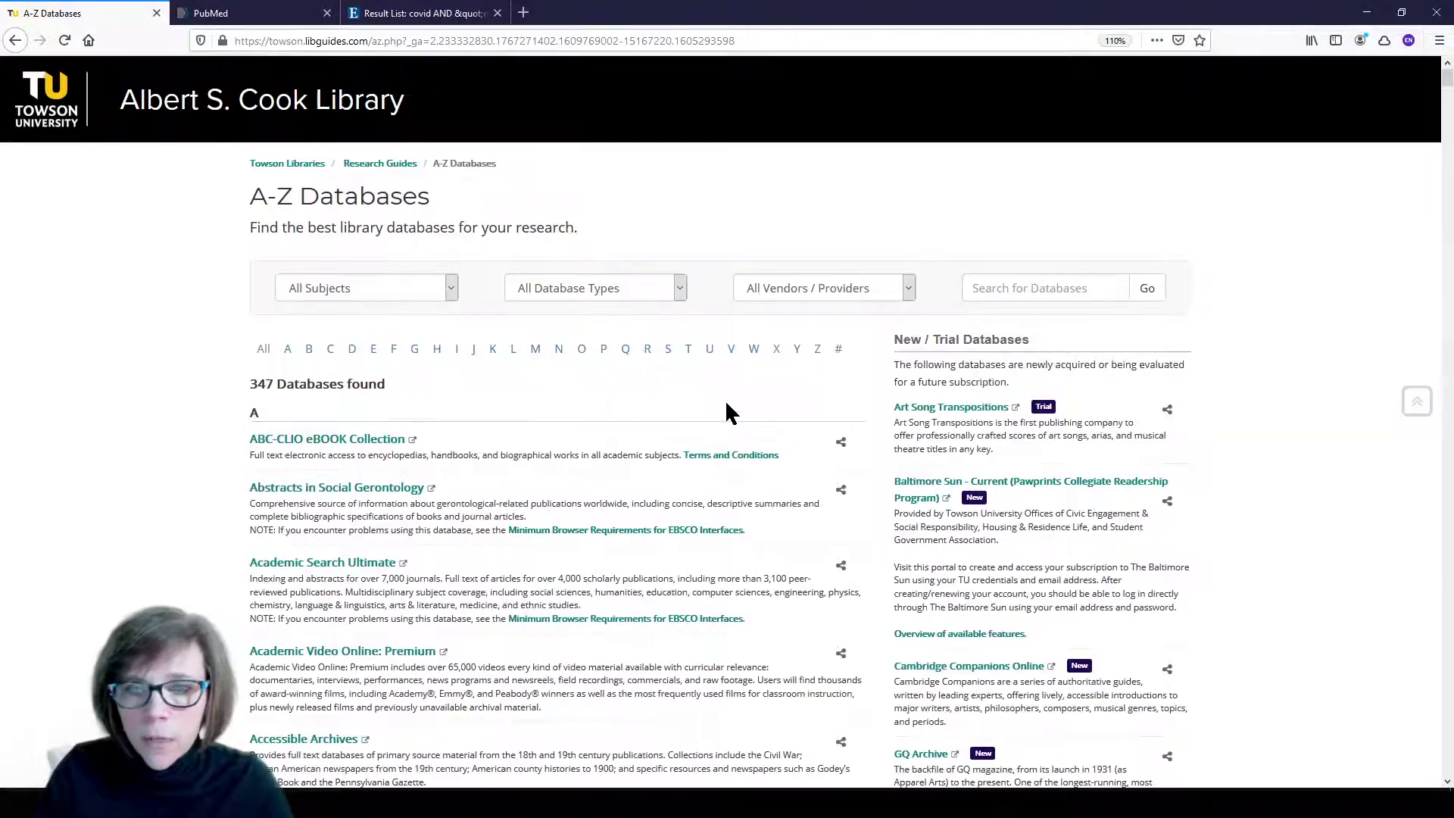
- Search the library databases for "scopus" and open the Scopus database, returning to the A-Z Databases page
{"action": "left_click_drag", "start_coordinate": [949, 249], "coordinate": [1178, 353]}
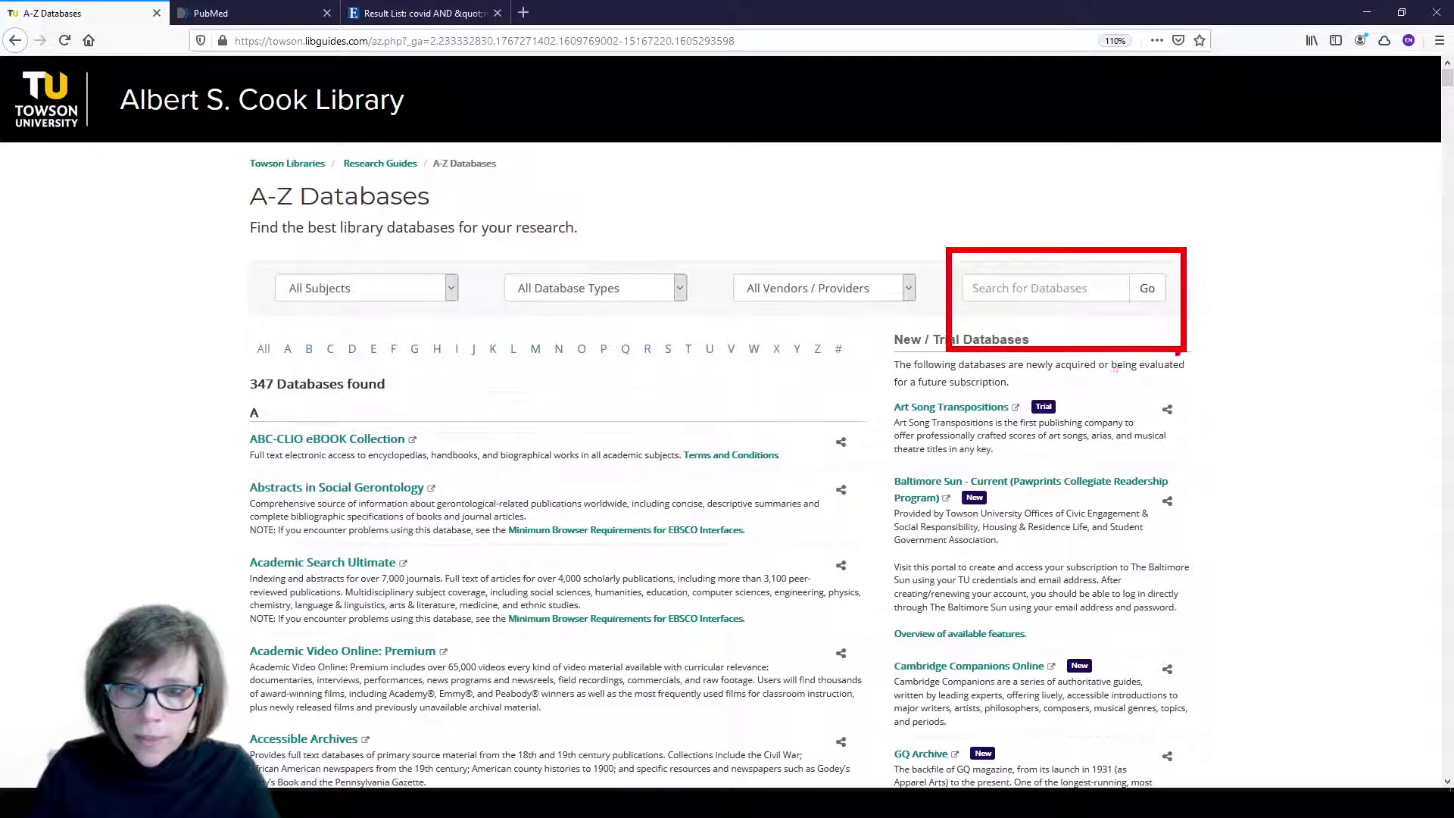
{"action": "left_click", "coordinate": [1040, 287]}
{"action": "type", "text": "scopus"}
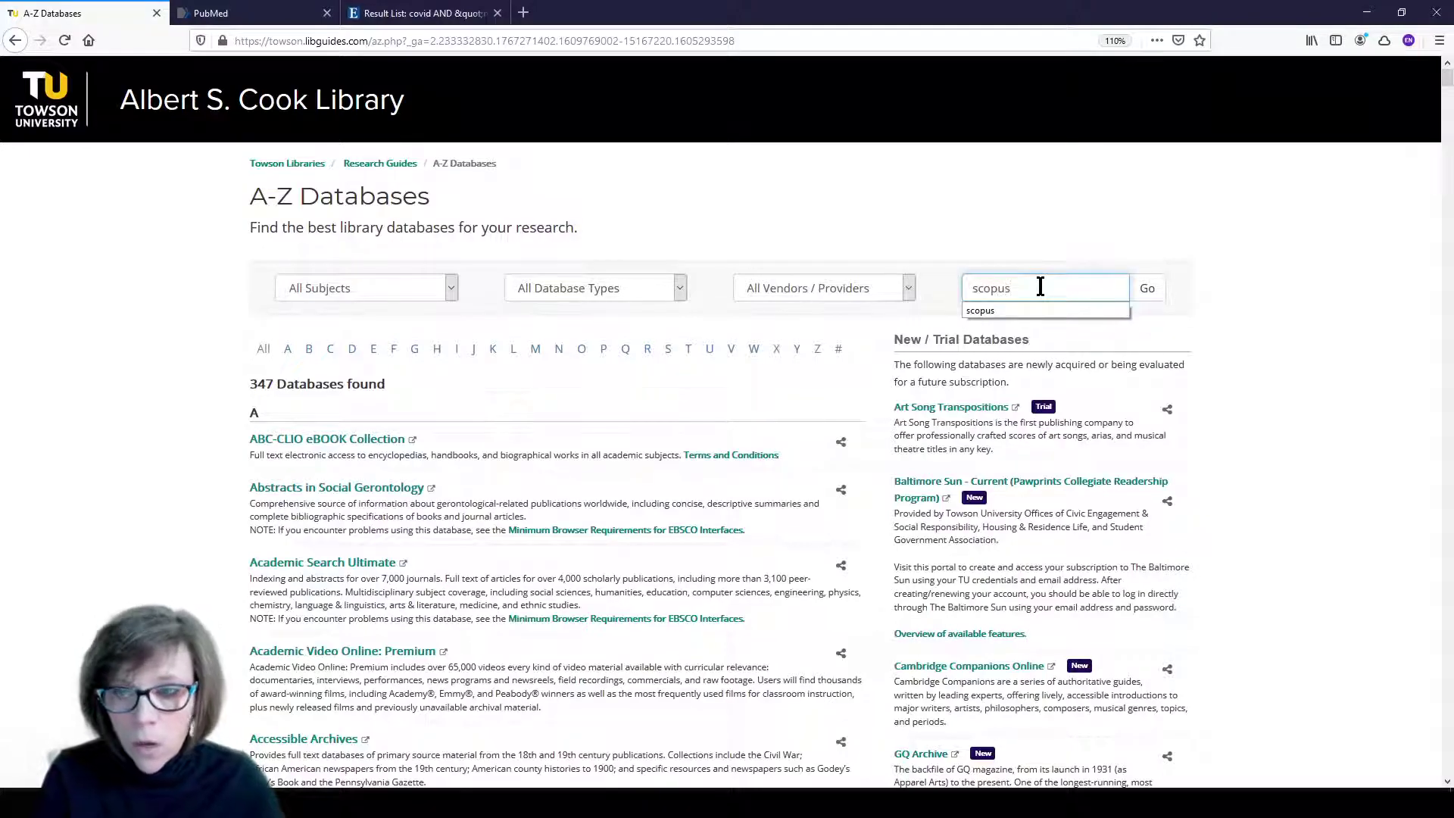
{"action": "key", "text": "Return"}
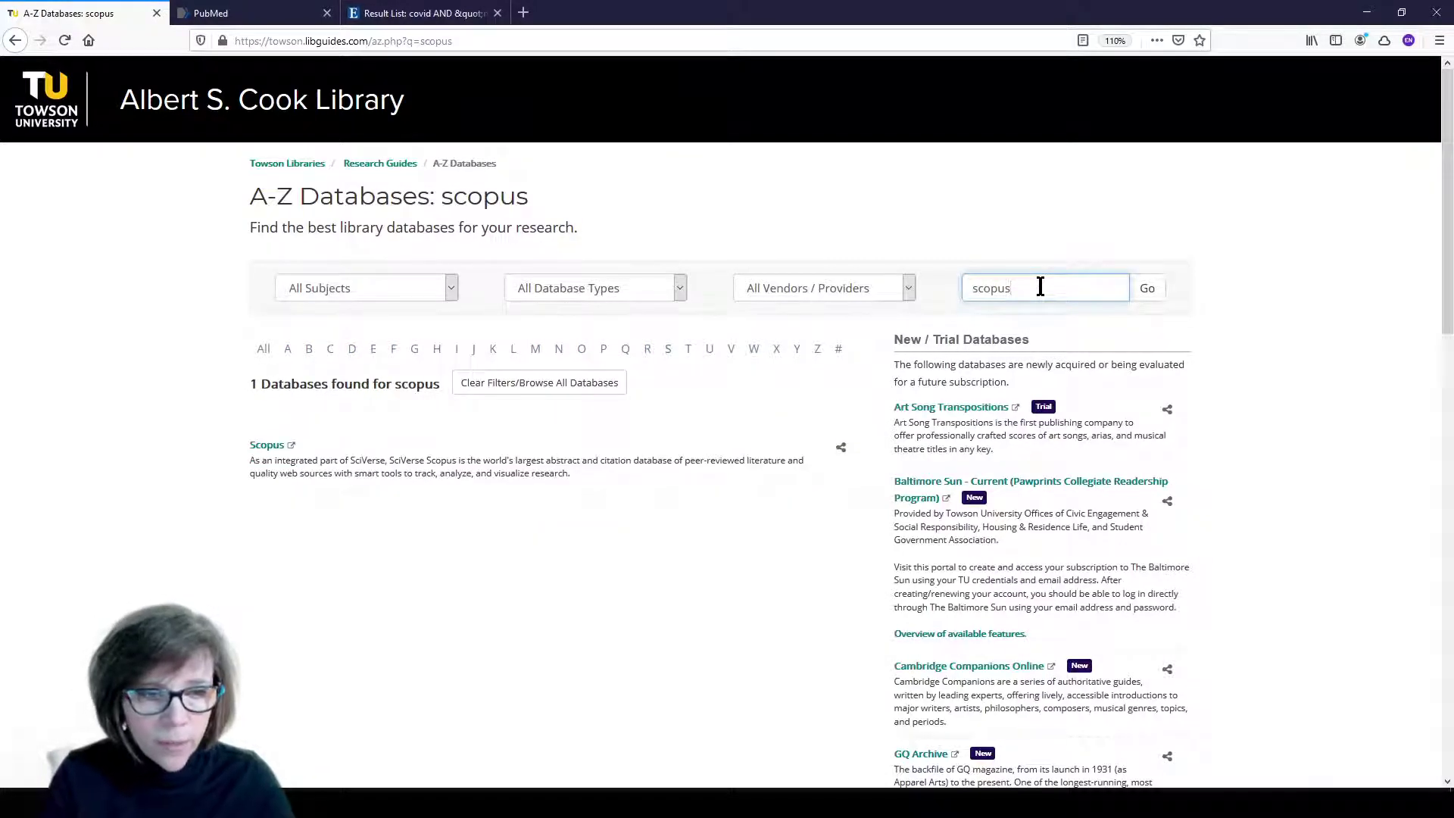
{"action": "left_click", "coordinate": [266, 447]}
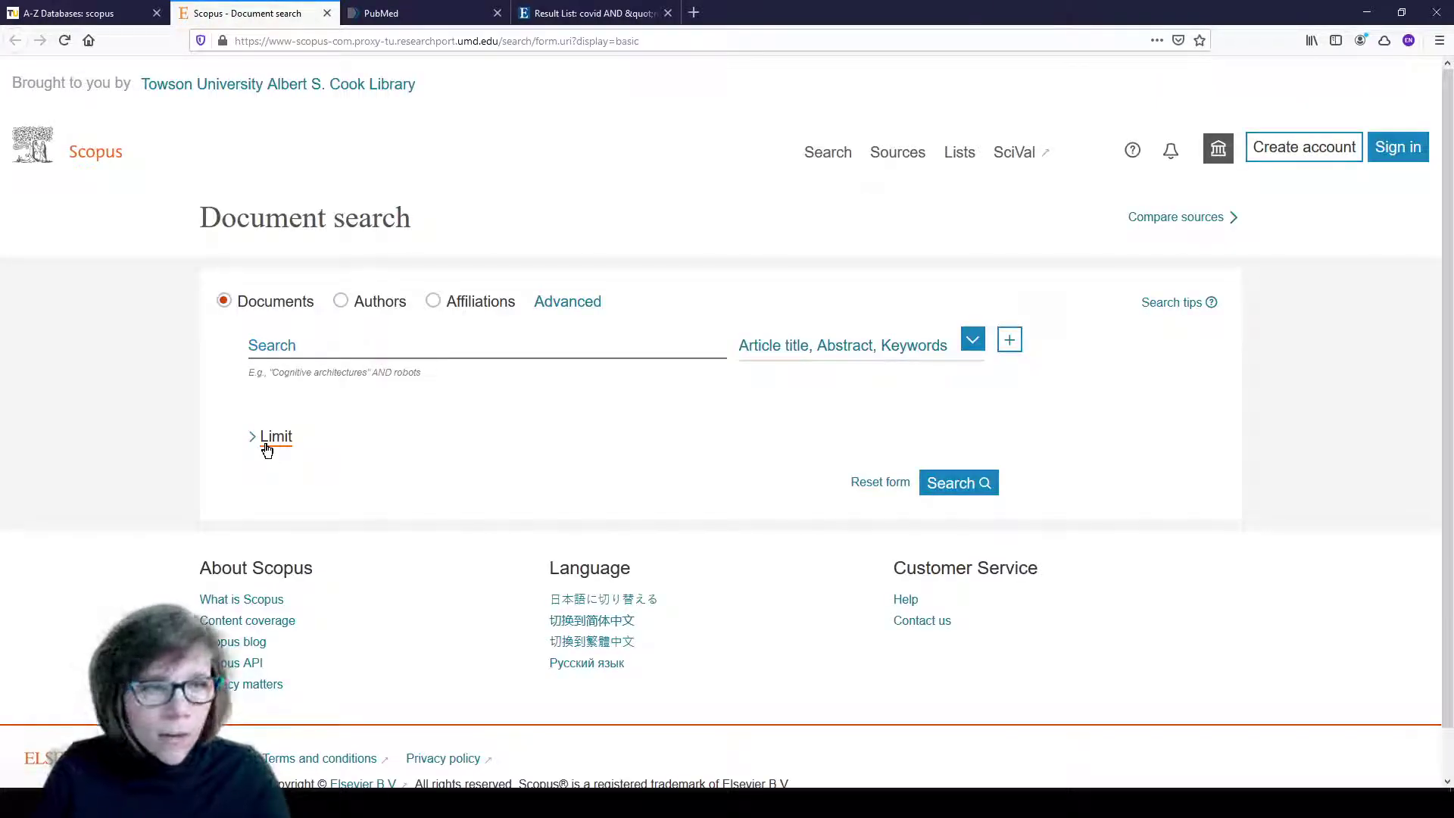
{"action": "left_click", "coordinate": [124, 13]}
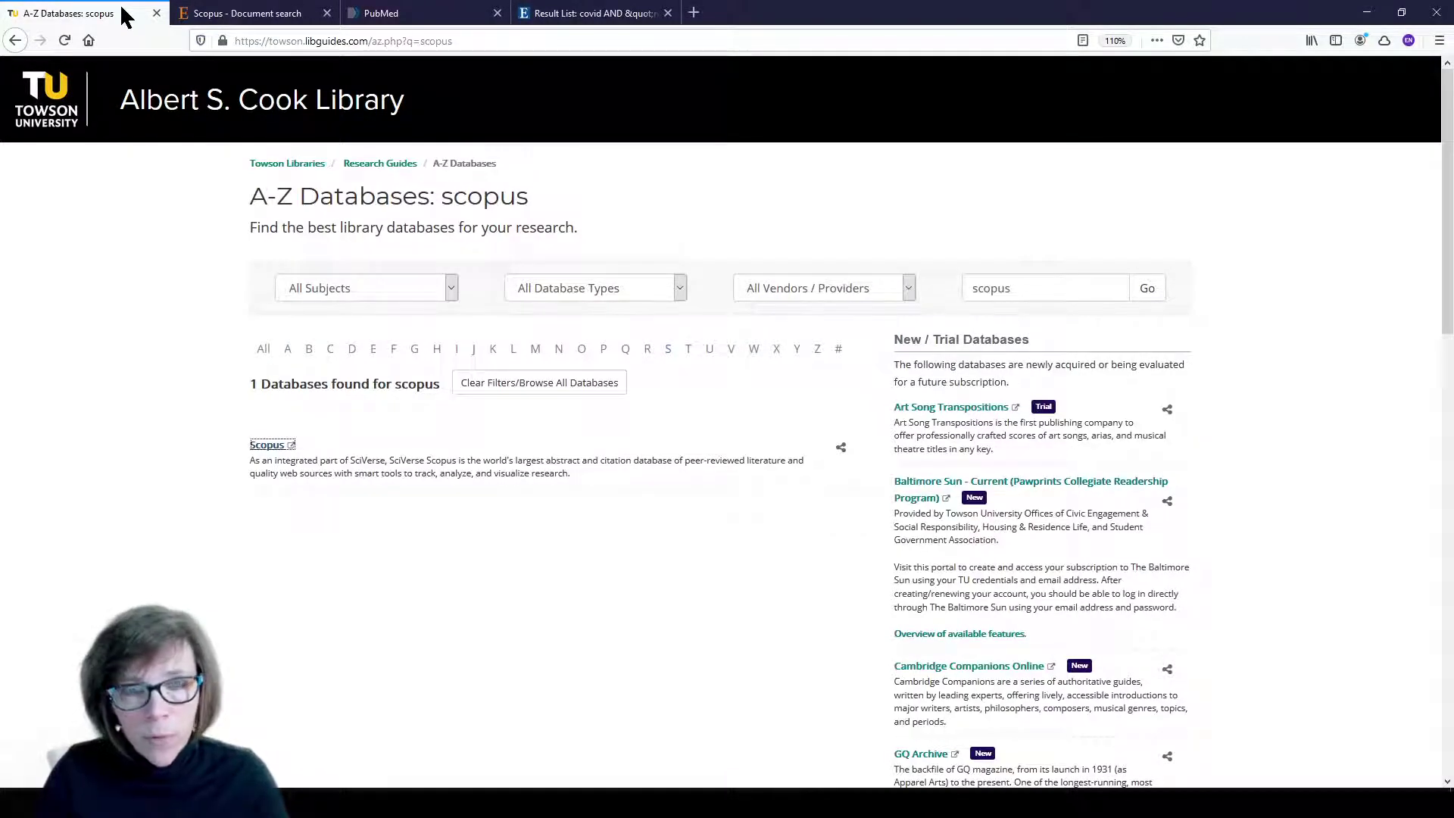
- Return to the library homepage and open the TU Library Catalog
{"action": "left_click", "coordinate": [16, 42]}
{"action": "left_click", "coordinate": [15, 41]}
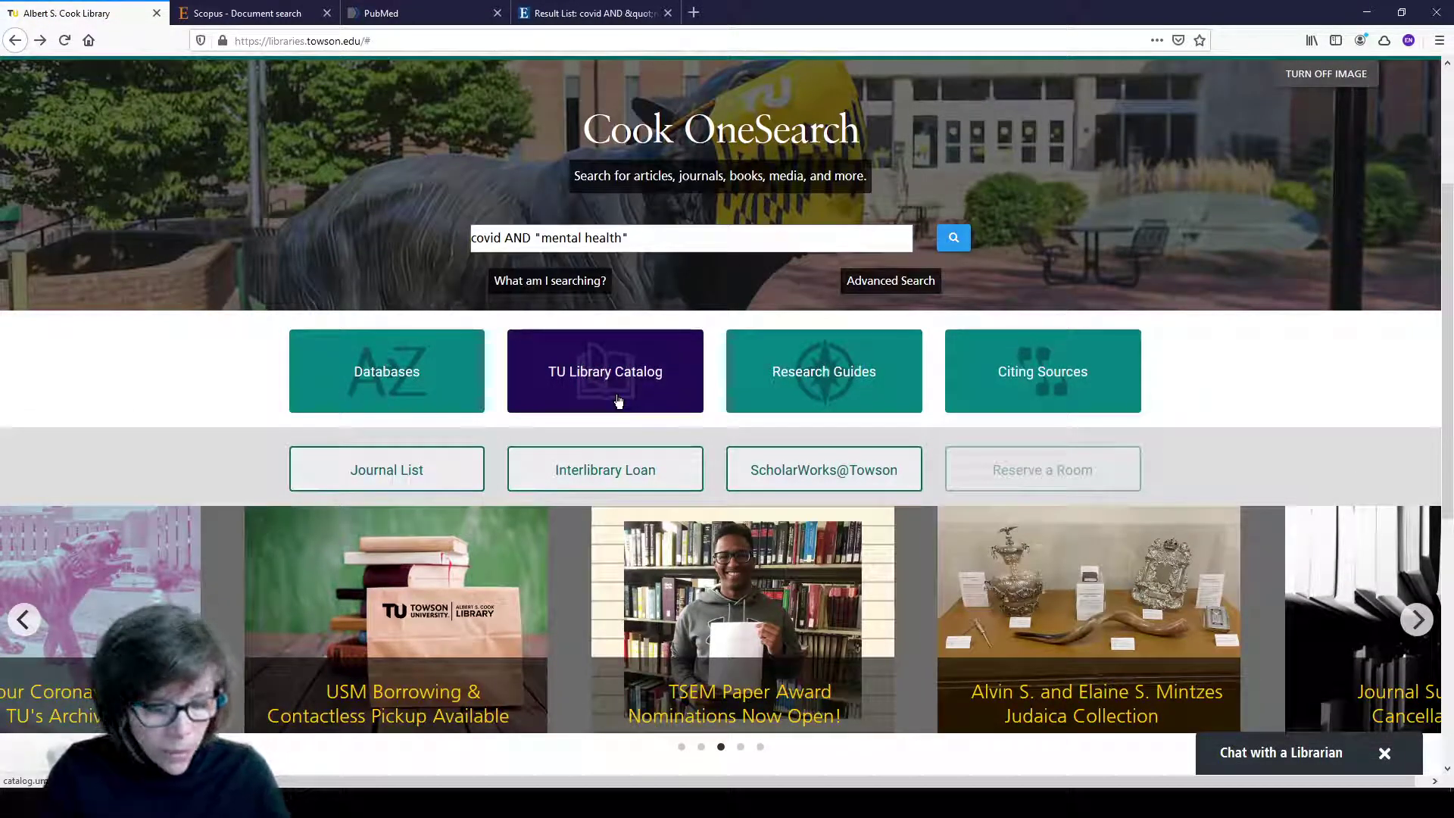
{"action": "key", "text": "ctrl+2"}
{"action": "mouse_move", "coordinate": [493, 319]}
{"action": "left_mouse_down"}
{"action": "mouse_move", "coordinate": [649, 436]}
{"action": "mouse_move", "coordinate": [718, 426]}
{"action": "left_mouse_up"}
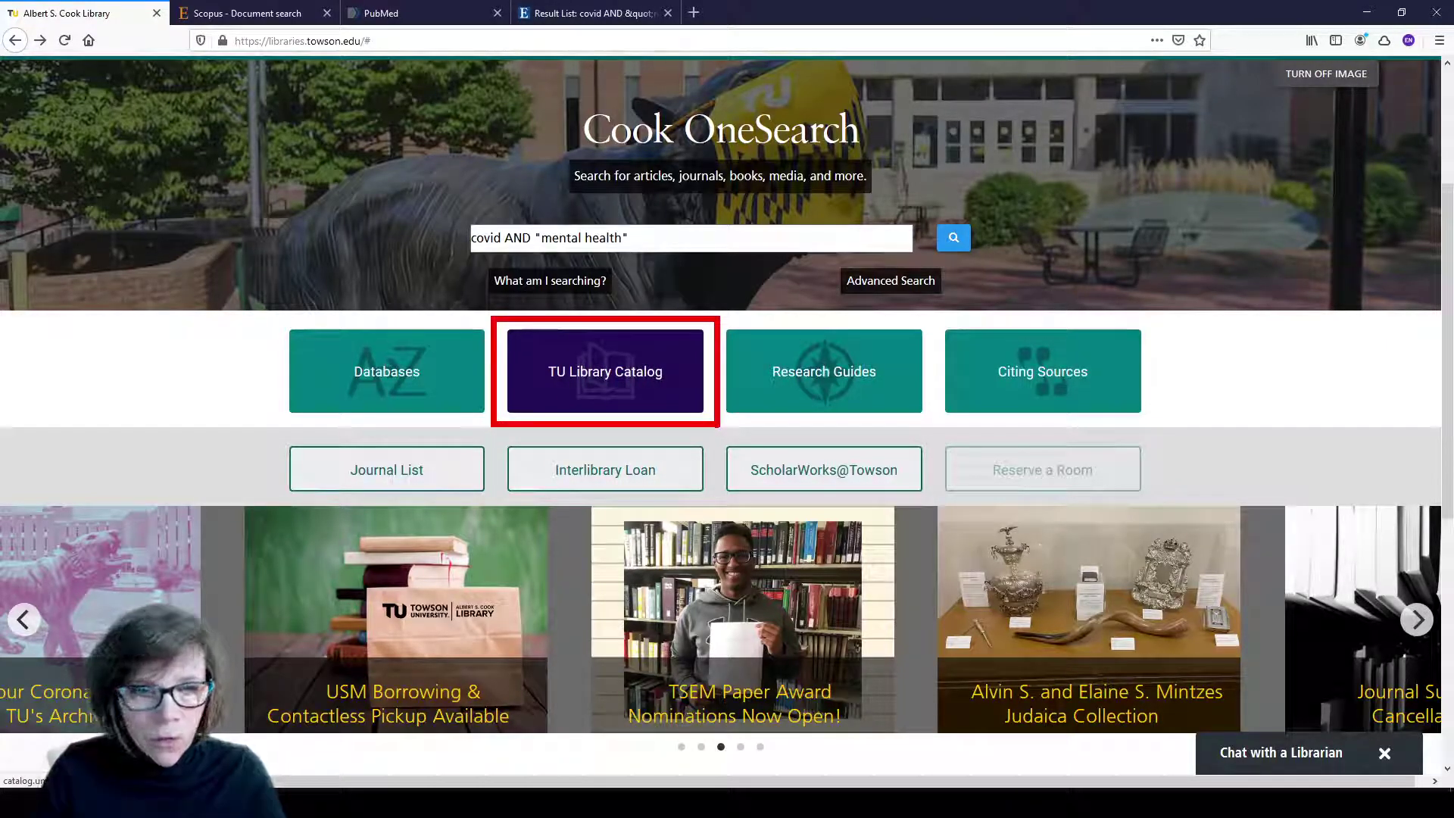
{"action": "key", "text": "Escape"}
{"action": "left_click", "coordinate": [637, 396]}
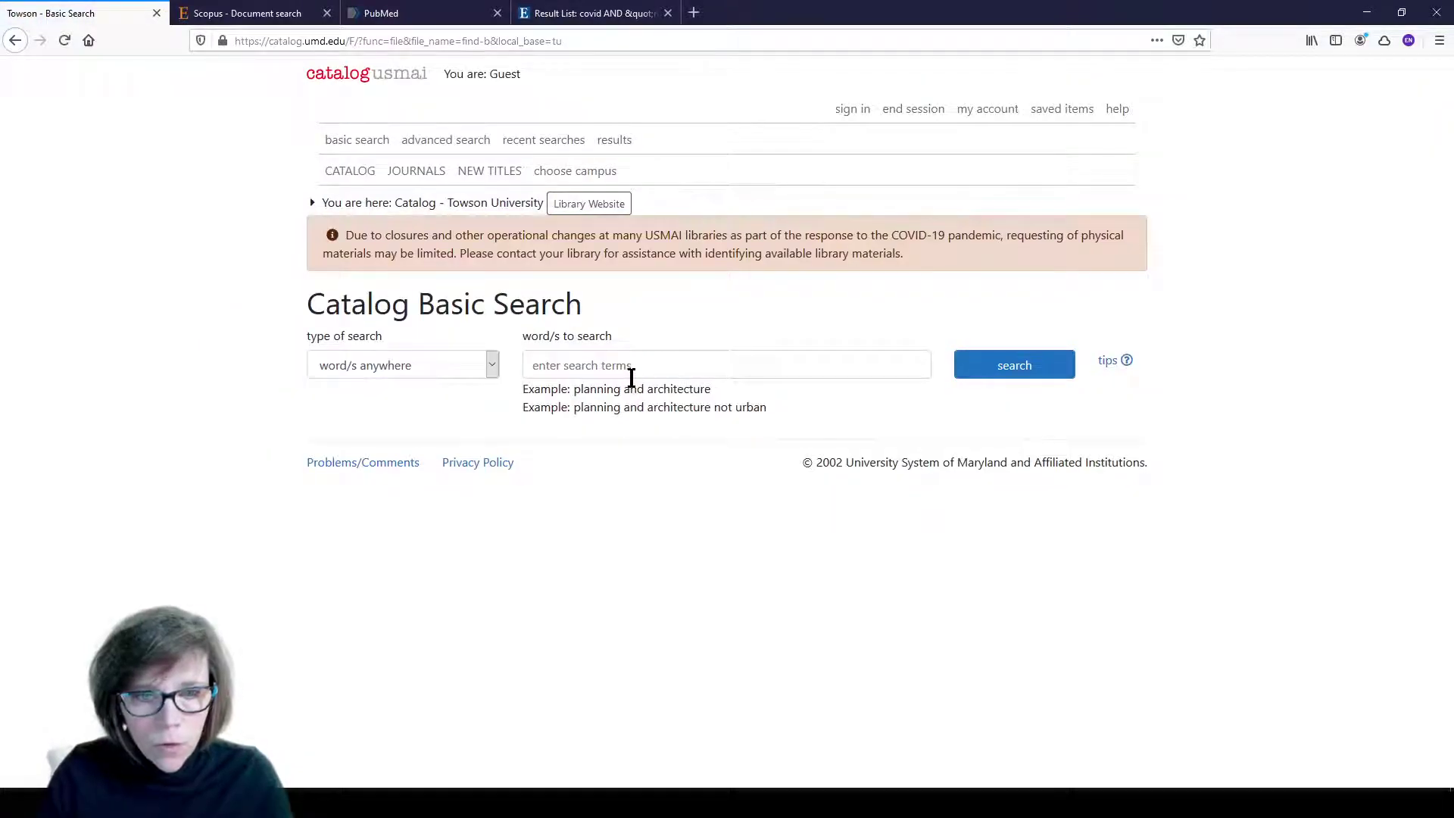
- Search the catalog for "planning and architecture" with the word/s anywhere search type
{"action": "left_click", "coordinate": [632, 374]}
{"action": "type", "text": "paln"}
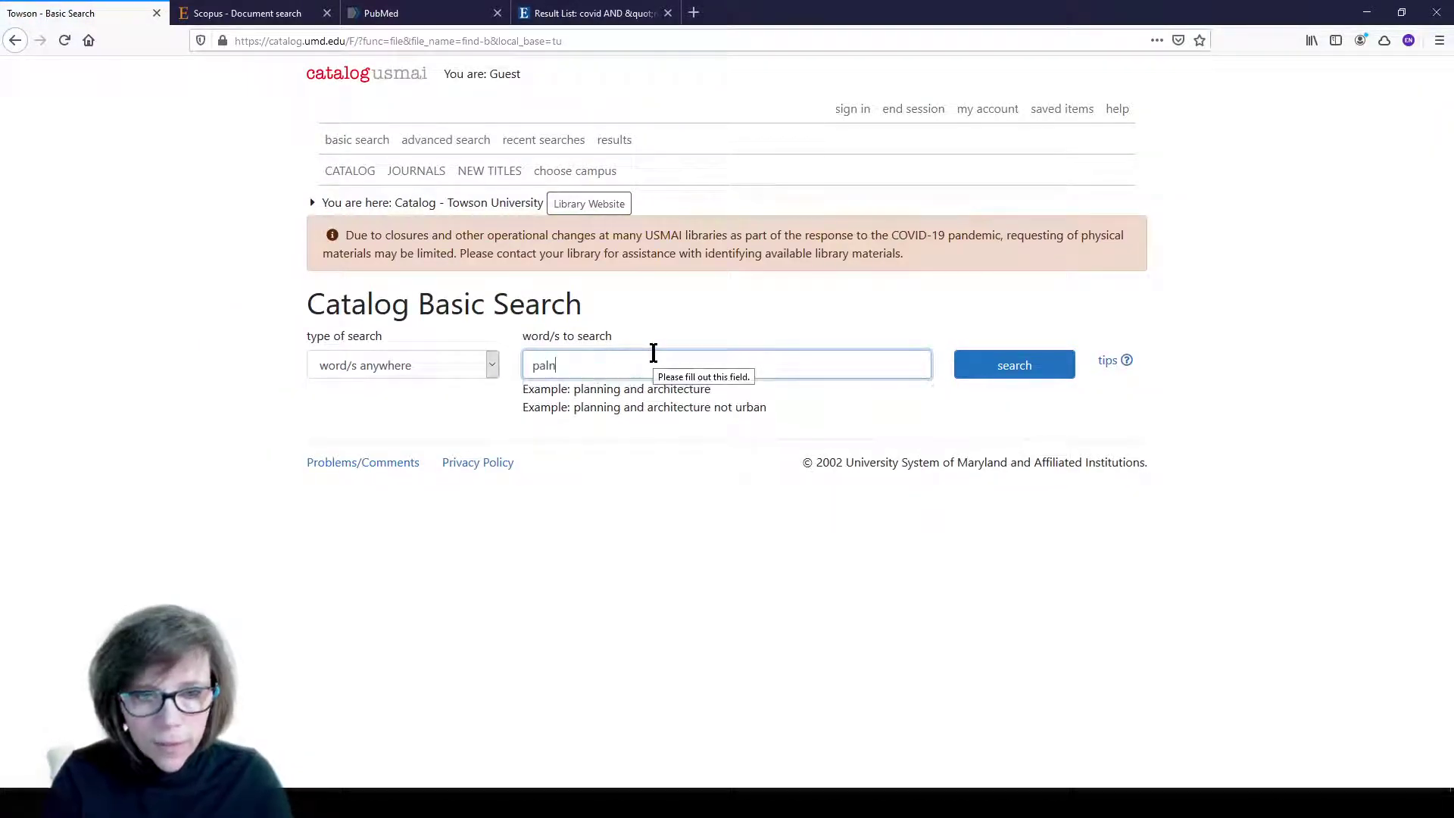
{"action": "key", "text": "BackSpace"}
{"action": "key", "text": "BackSpace"}
{"action": "key", "text": "BackSpace"}
{"action": "type", "text": "lanning and architecture"}
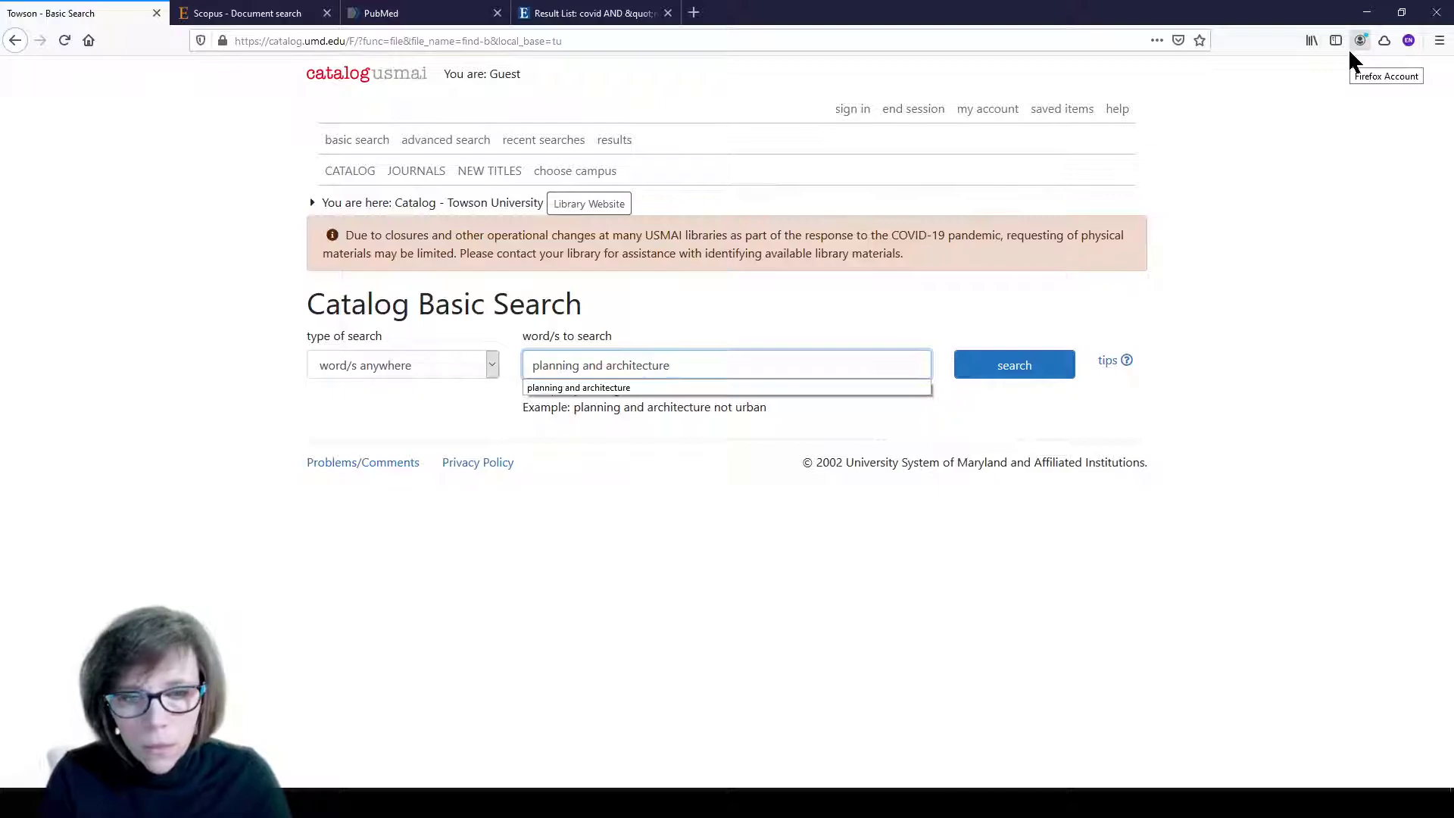
{"action": "left_click", "coordinate": [1013, 367]}
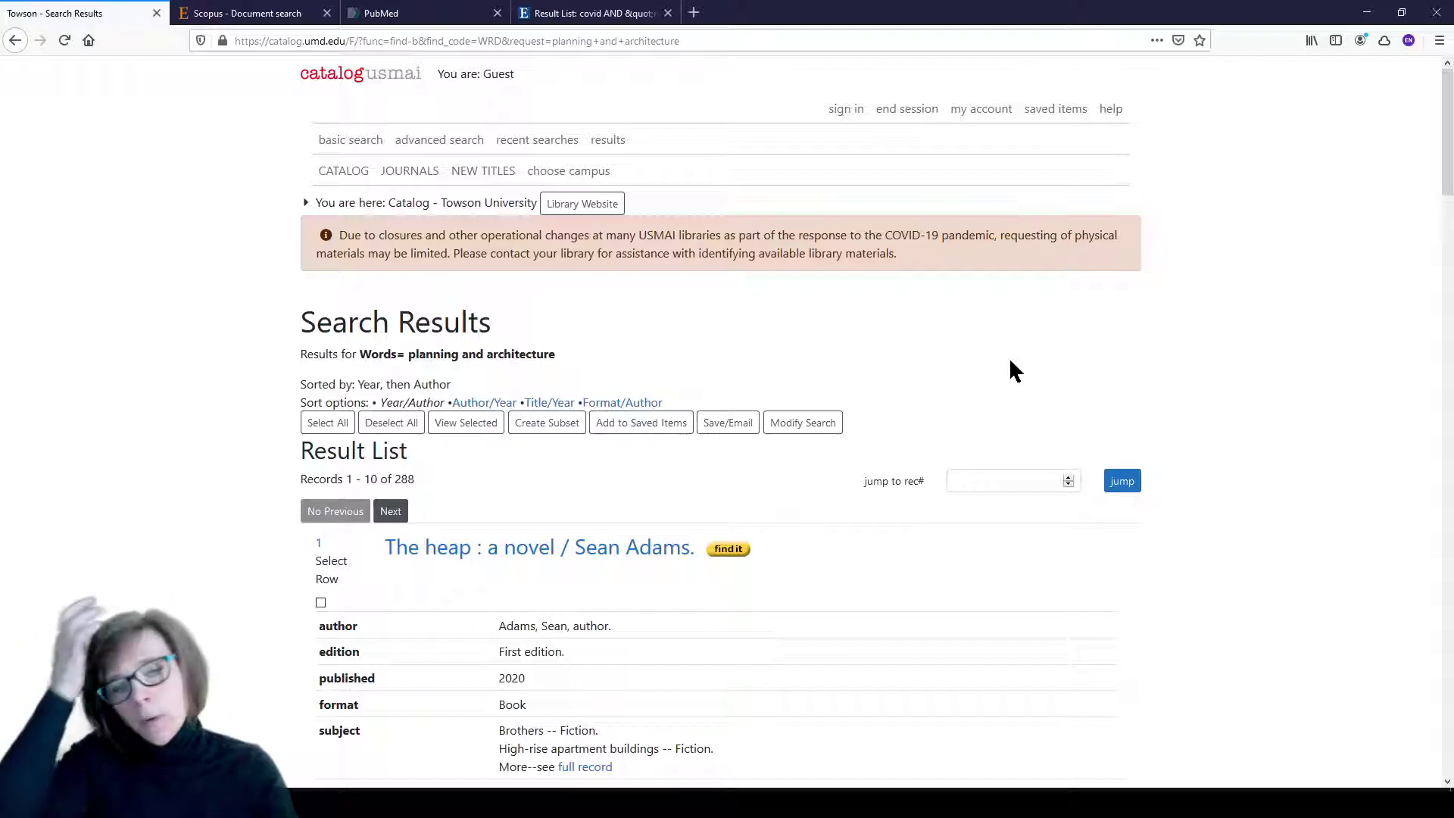
- Look through the first catalog results and open the full record of the book "Suffragette city"
{"action": "scroll", "coordinate": [951, 454], "scroll_direction": "down", "scroll_amount": 3}
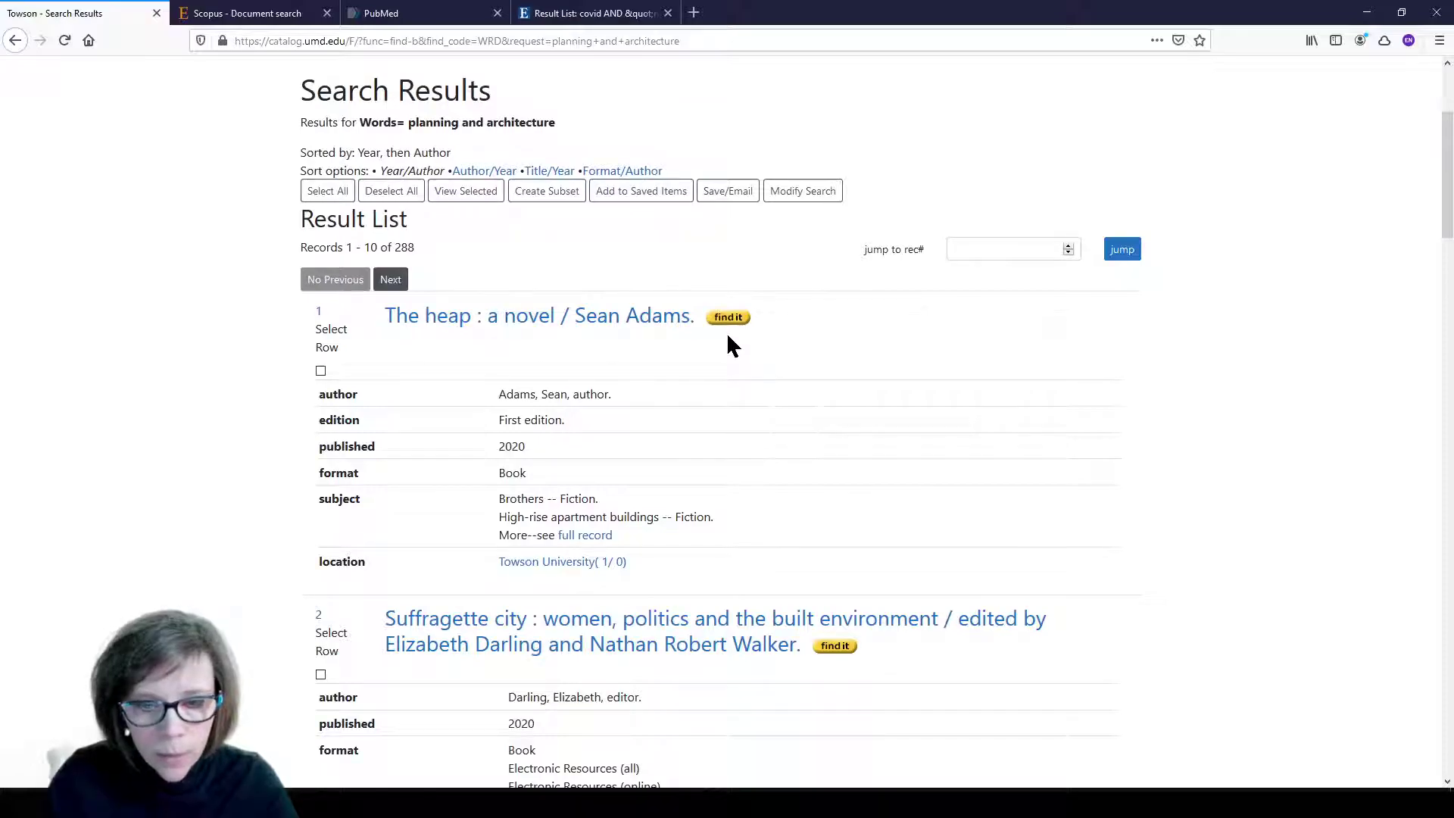
{"action": "scroll", "coordinate": [727, 345], "scroll_direction": "down", "scroll_amount": 4}
{"action": "left_click", "coordinate": [656, 331]}
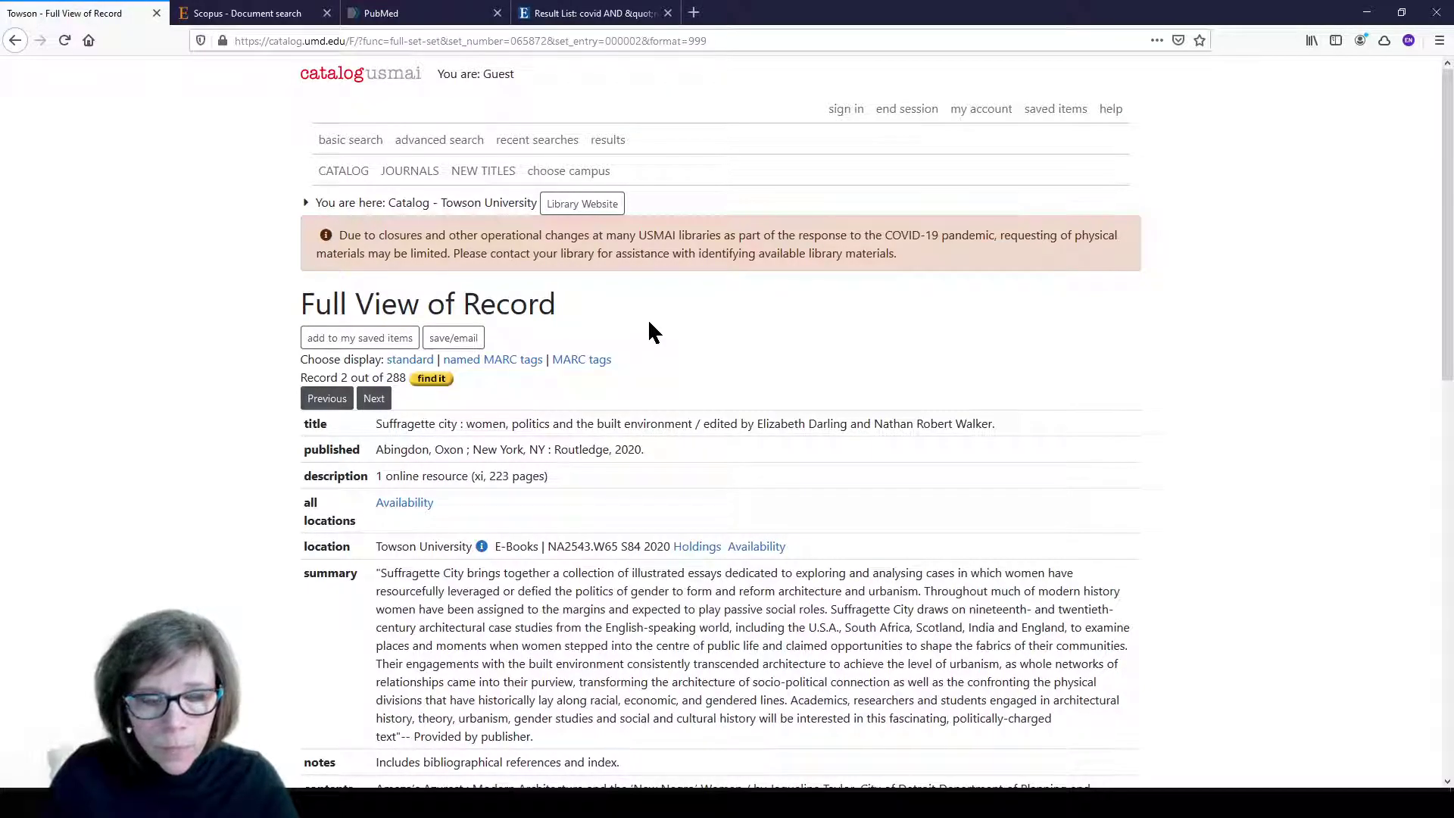
- Return from the catalog record to the library homepage and open the Research Guides
{"action": "left_click", "coordinate": [17, 40]}
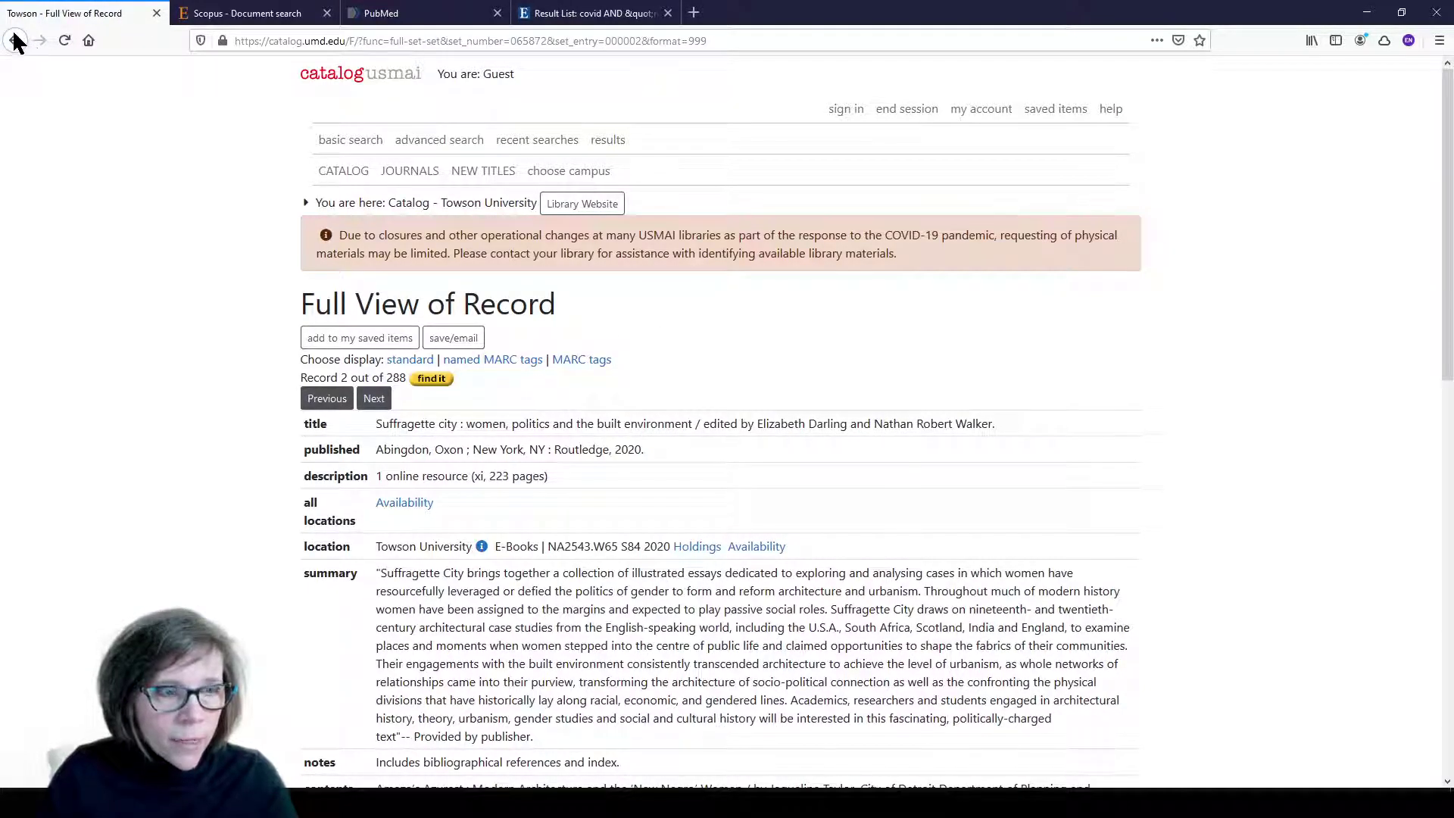
{"action": "left_click", "coordinate": [17, 40]}
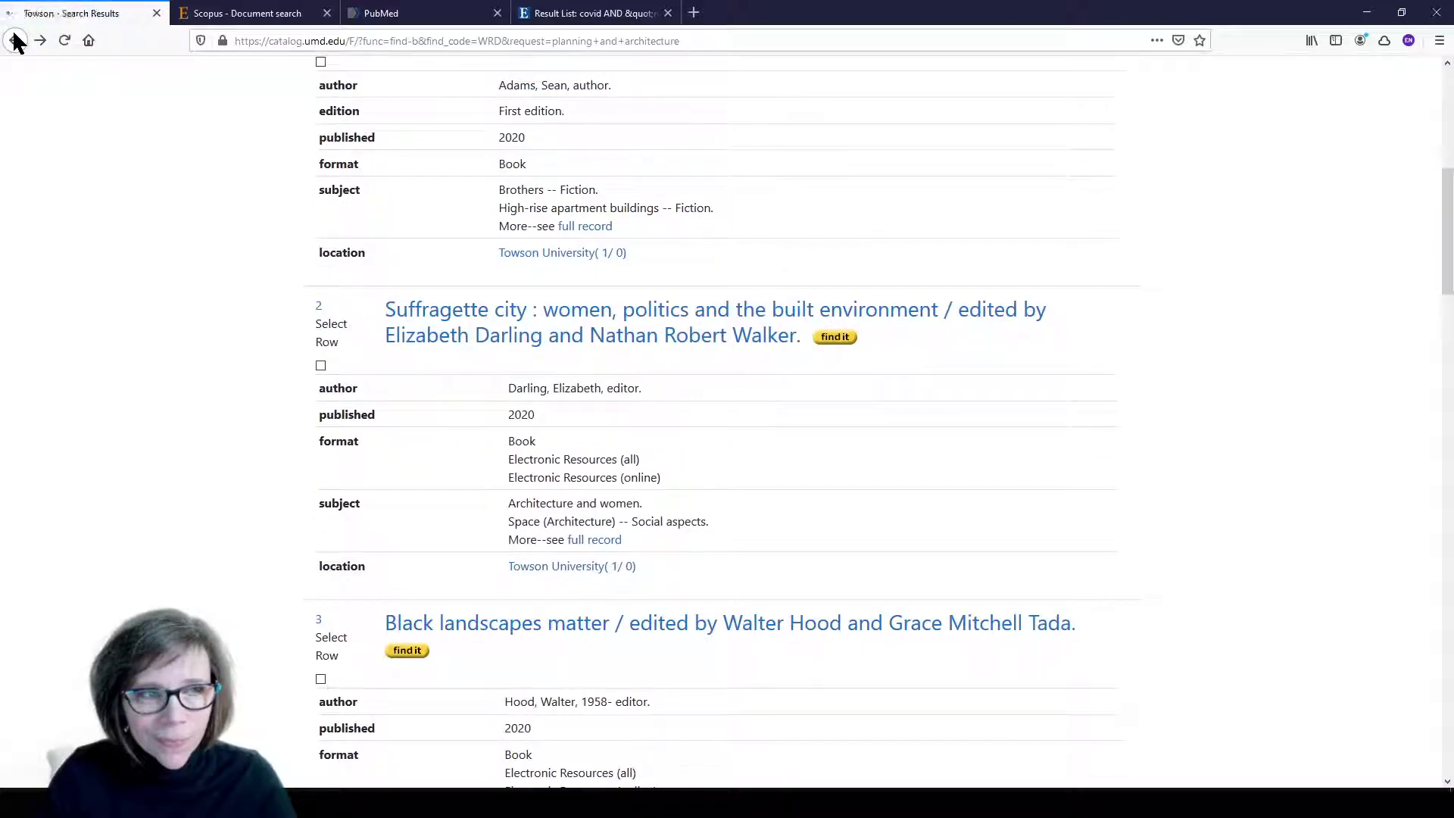
{"action": "left_click", "coordinate": [17, 40]}
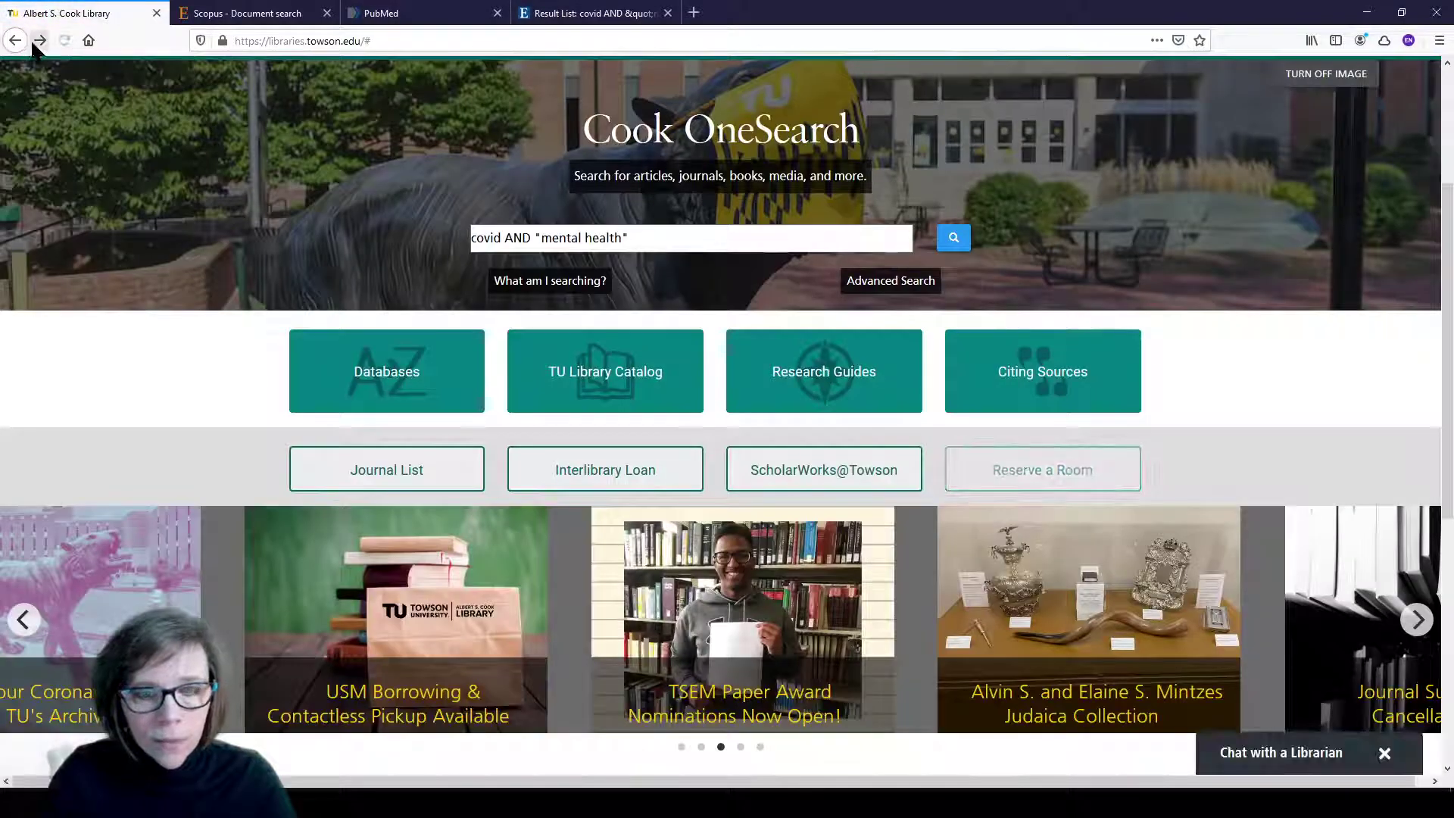
{"action": "left_click", "coordinate": [753, 383]}
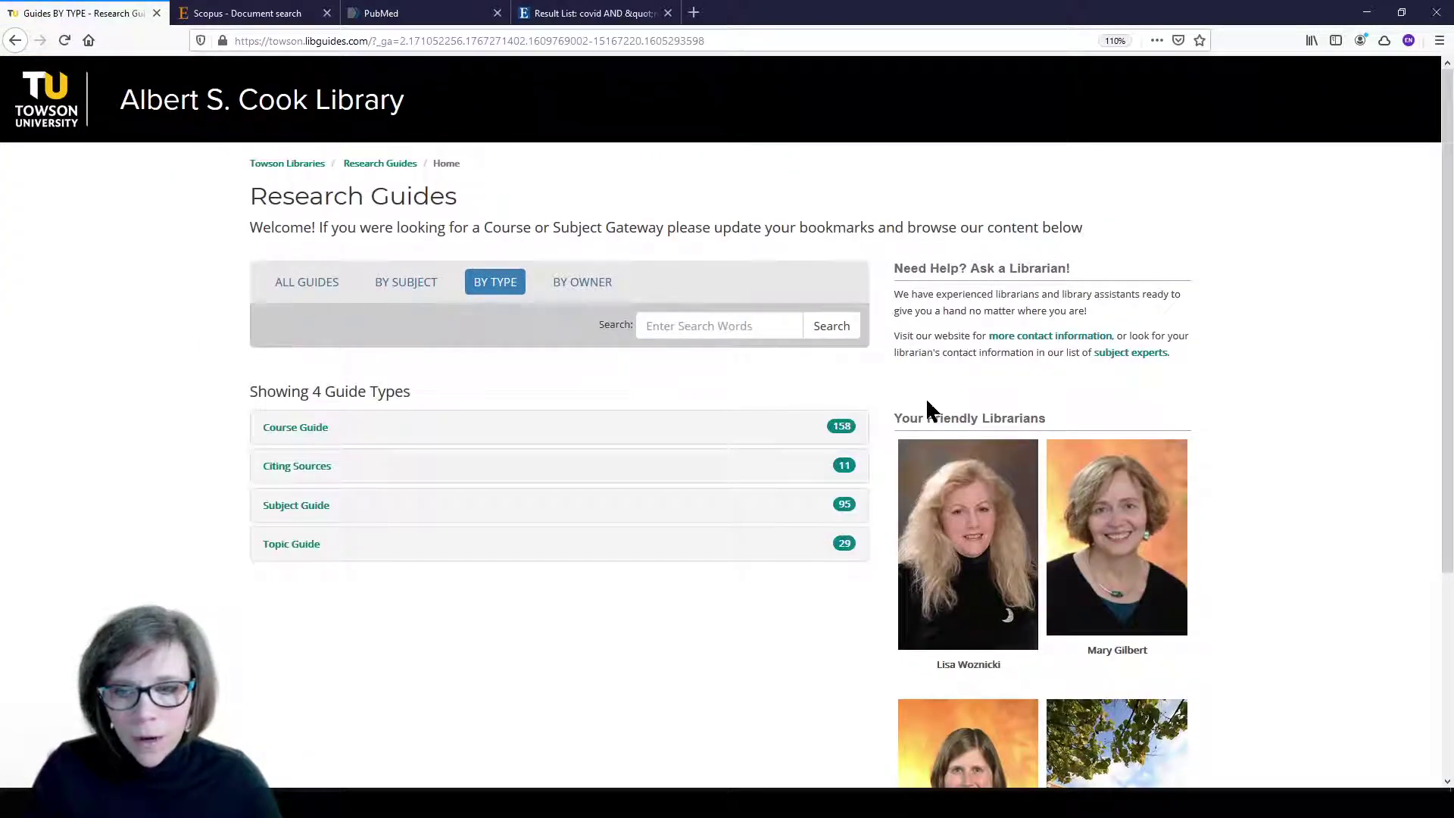
- Expand the Course Guide list to browse its entries, then the Citing Sources list, collapsing each one again
{"action": "scroll", "coordinate": [1241, 454], "scroll_direction": "down", "scroll_amount": 2}
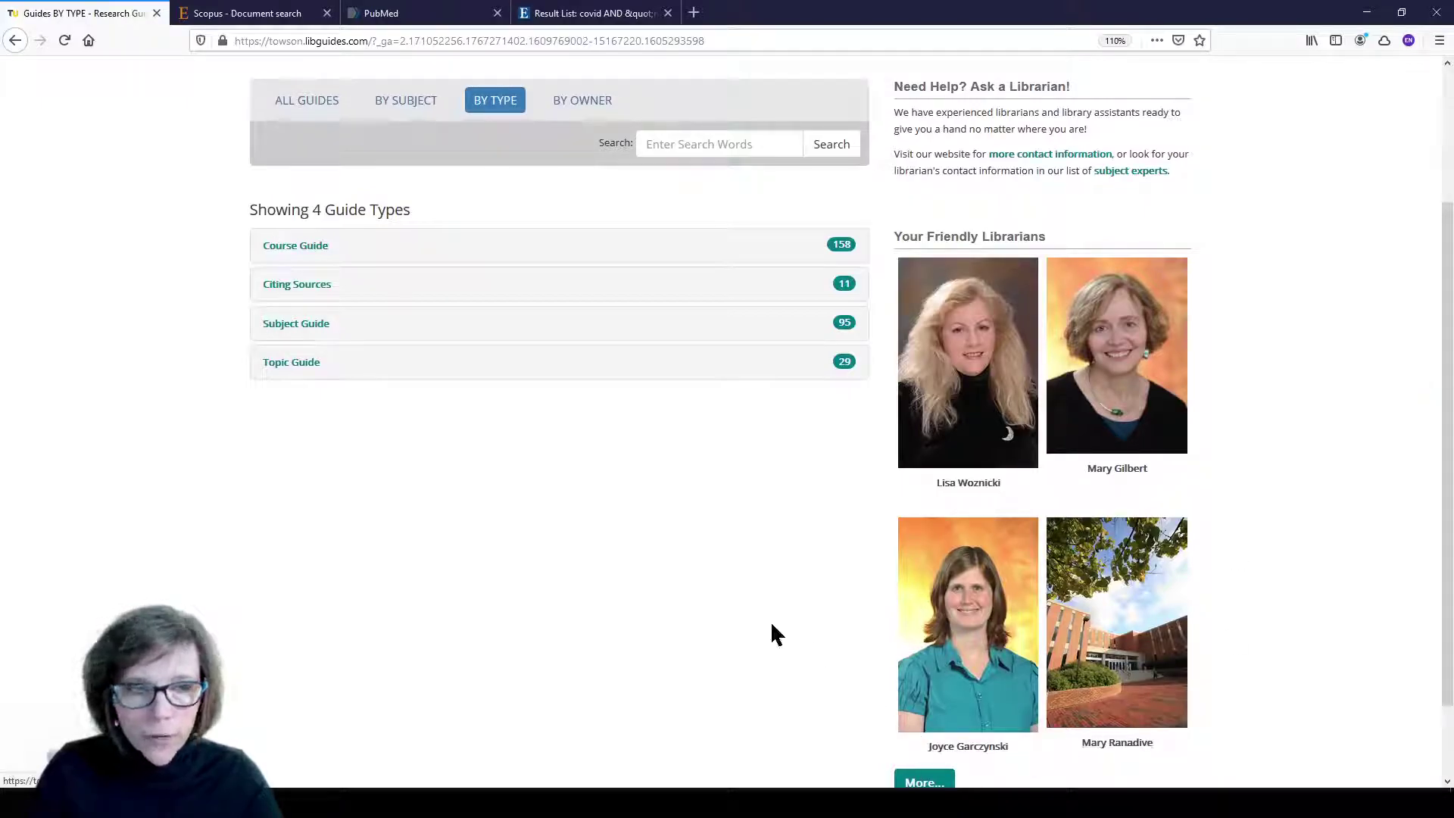
{"action": "left_click", "coordinate": [298, 246]}
{"action": "scroll", "coordinate": [319, 367], "scroll_direction": "down", "scroll_amount": 3}
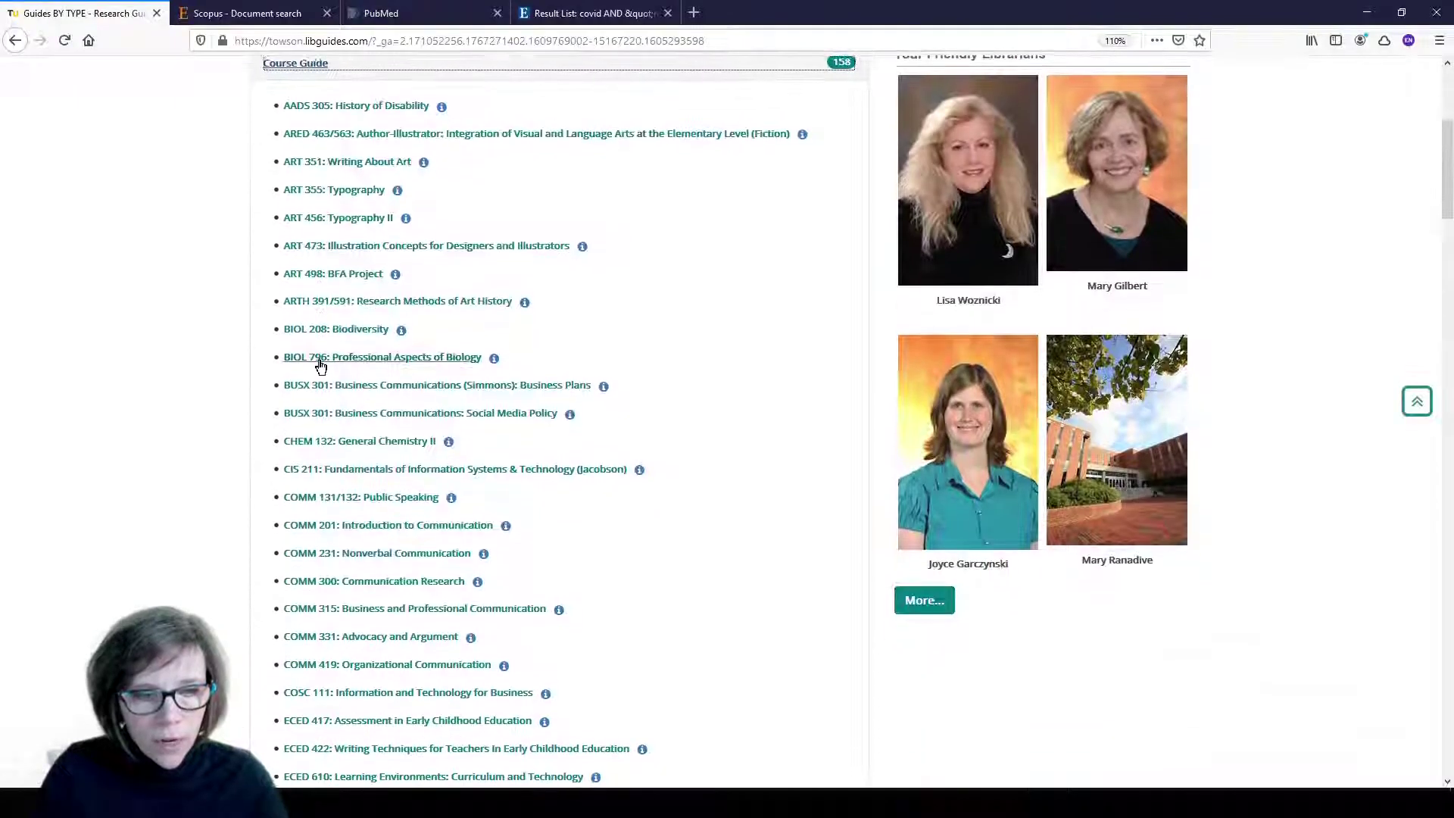
{"action": "scroll", "coordinate": [321, 363], "scroll_direction": "up", "scroll_amount": 3}
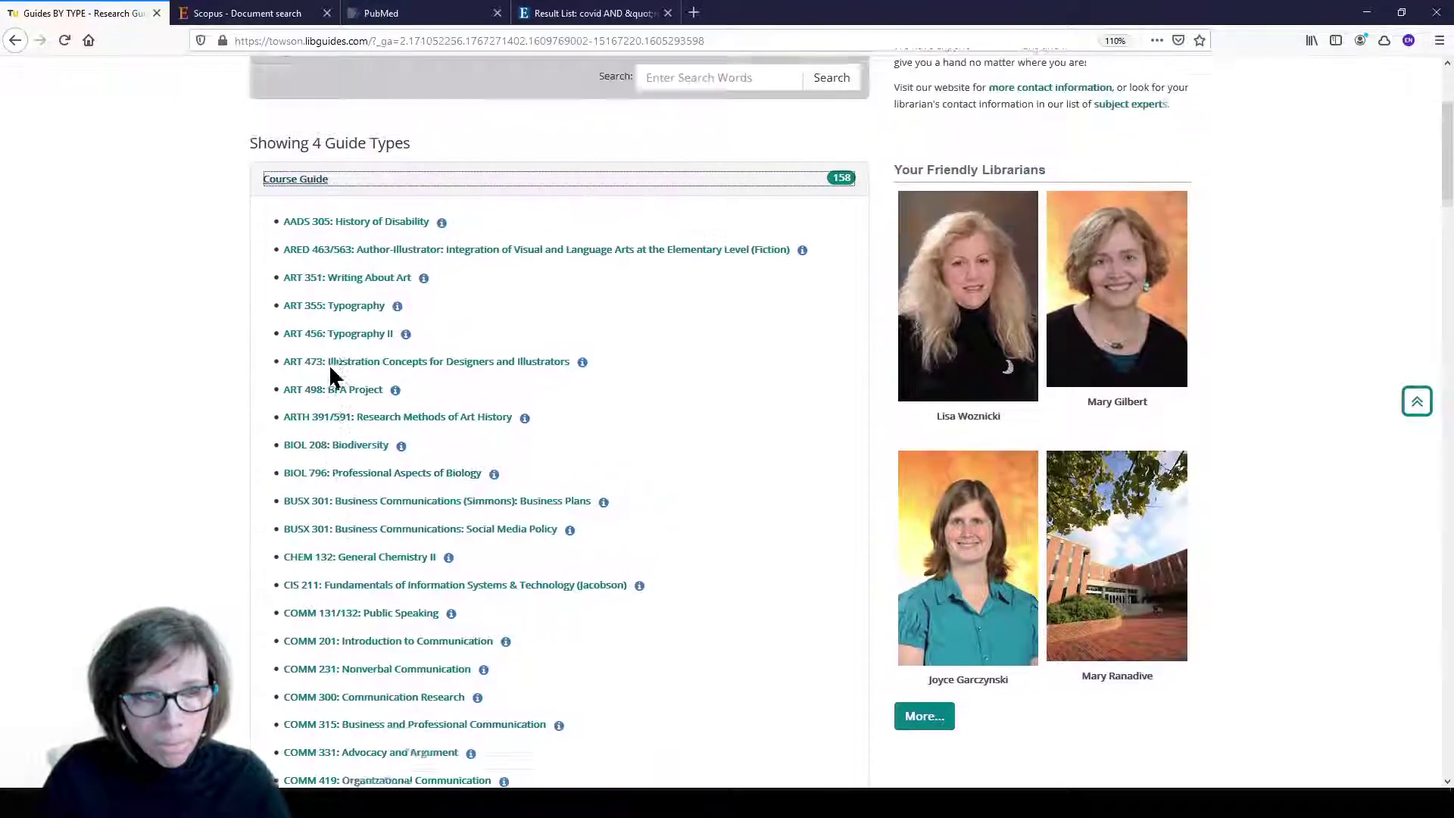
{"action": "left_click", "coordinate": [307, 245]}
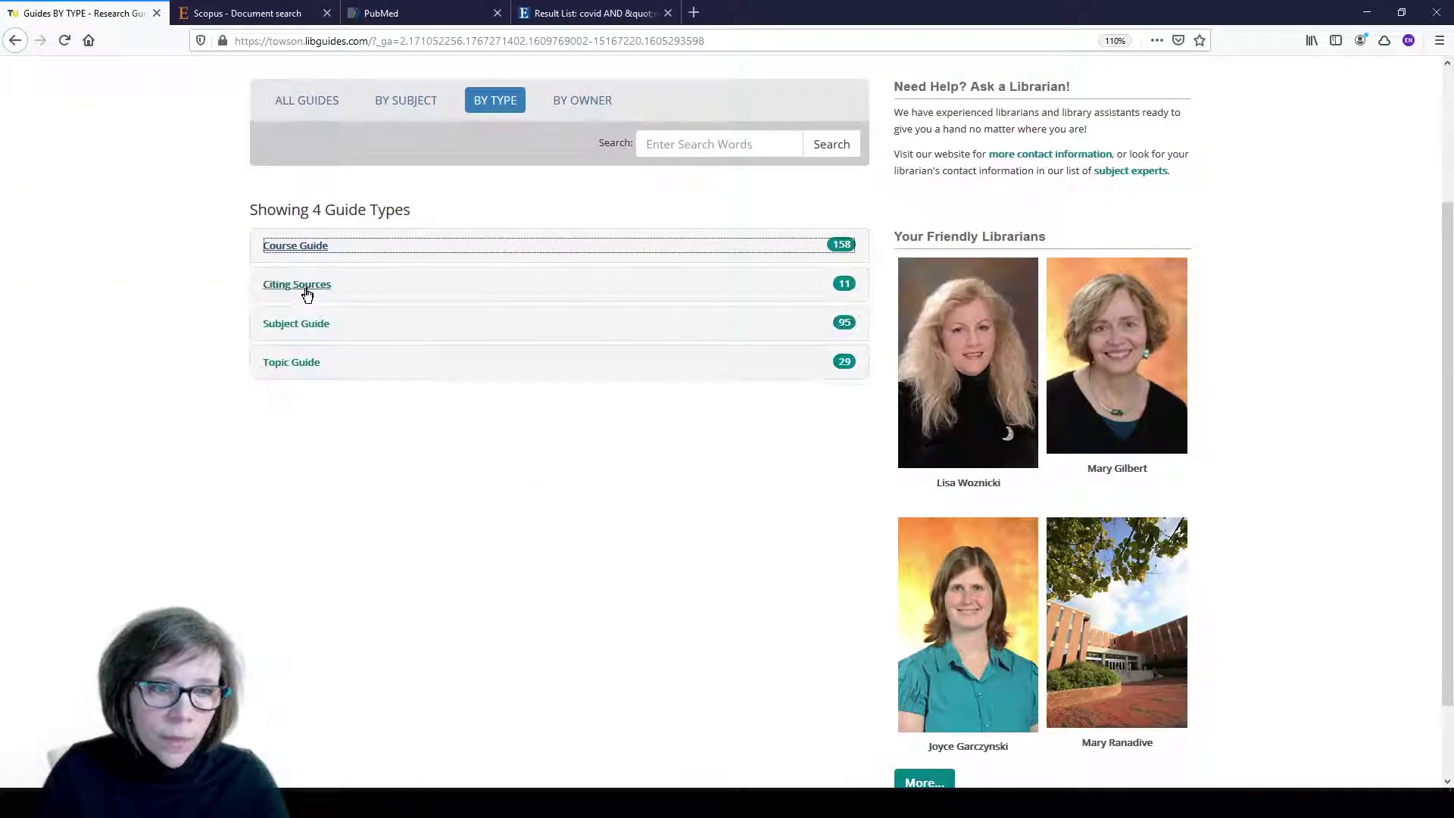
{"action": "left_click", "coordinate": [309, 287]}
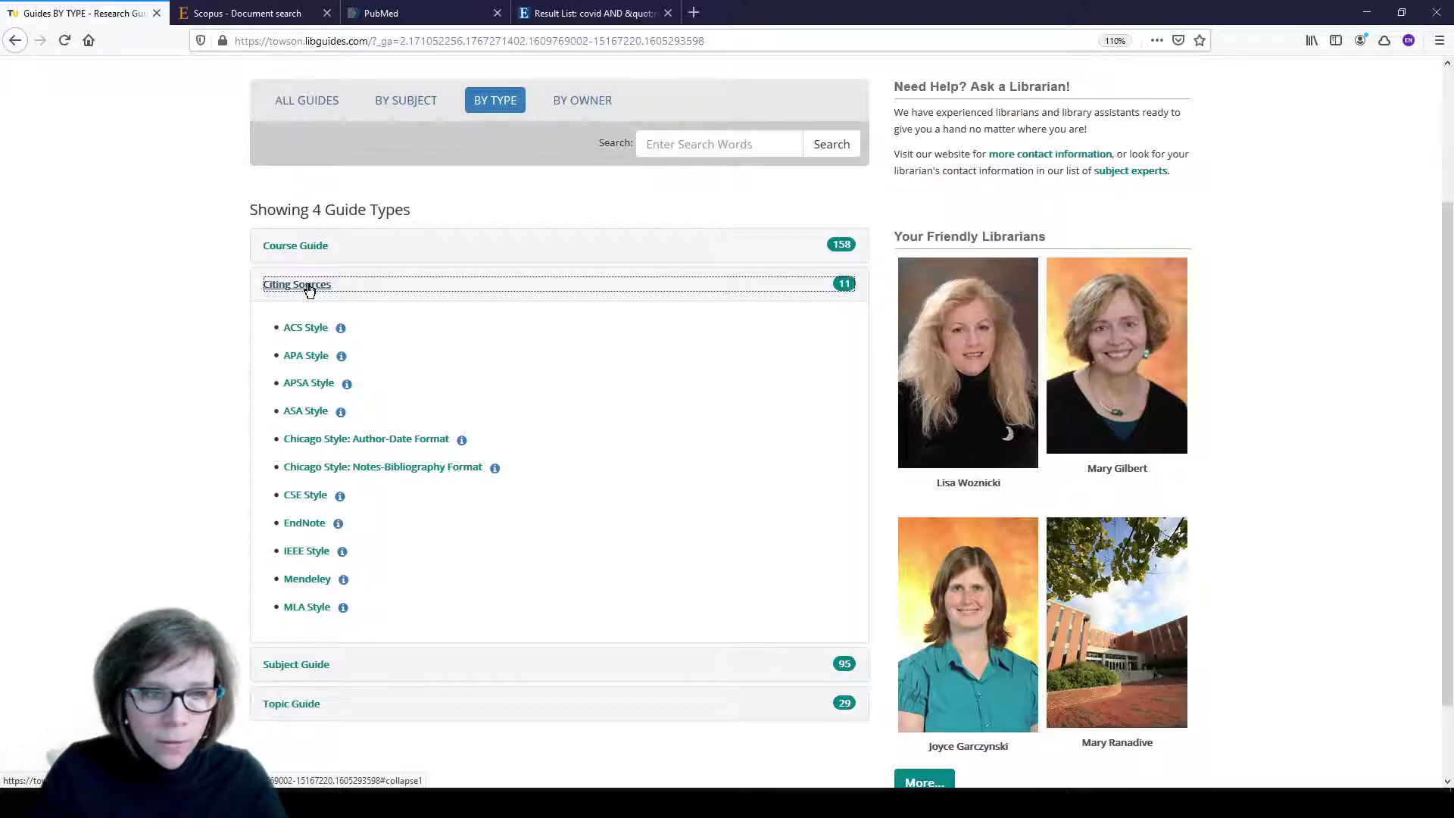
{"action": "left_click", "coordinate": [309, 286]}
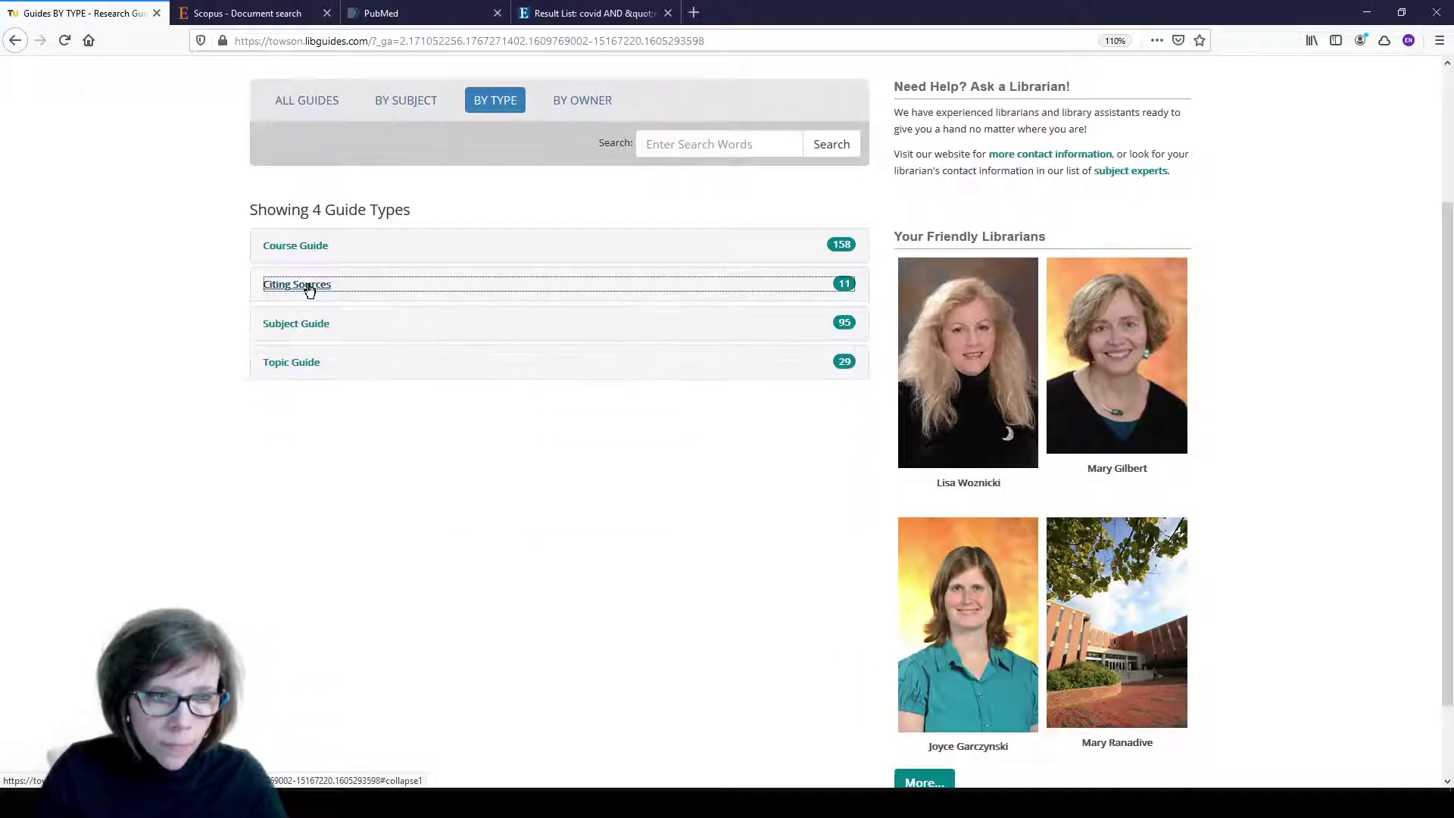
- Open the Allied Health guide from the Subject Guide list and look over its overview page and section links
{"action": "left_click", "coordinate": [311, 326]}
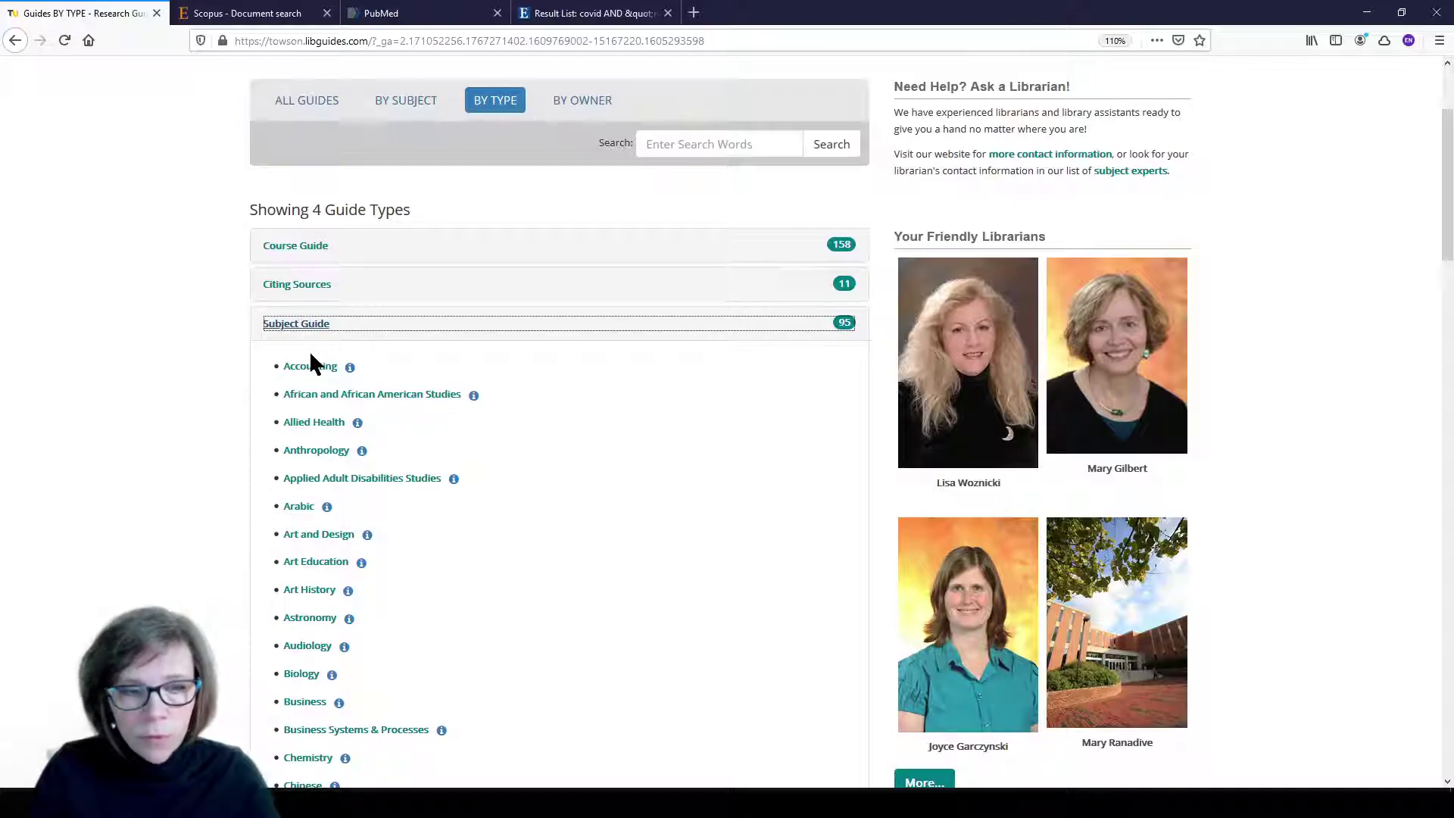
{"action": "left_click", "coordinate": [331, 429]}
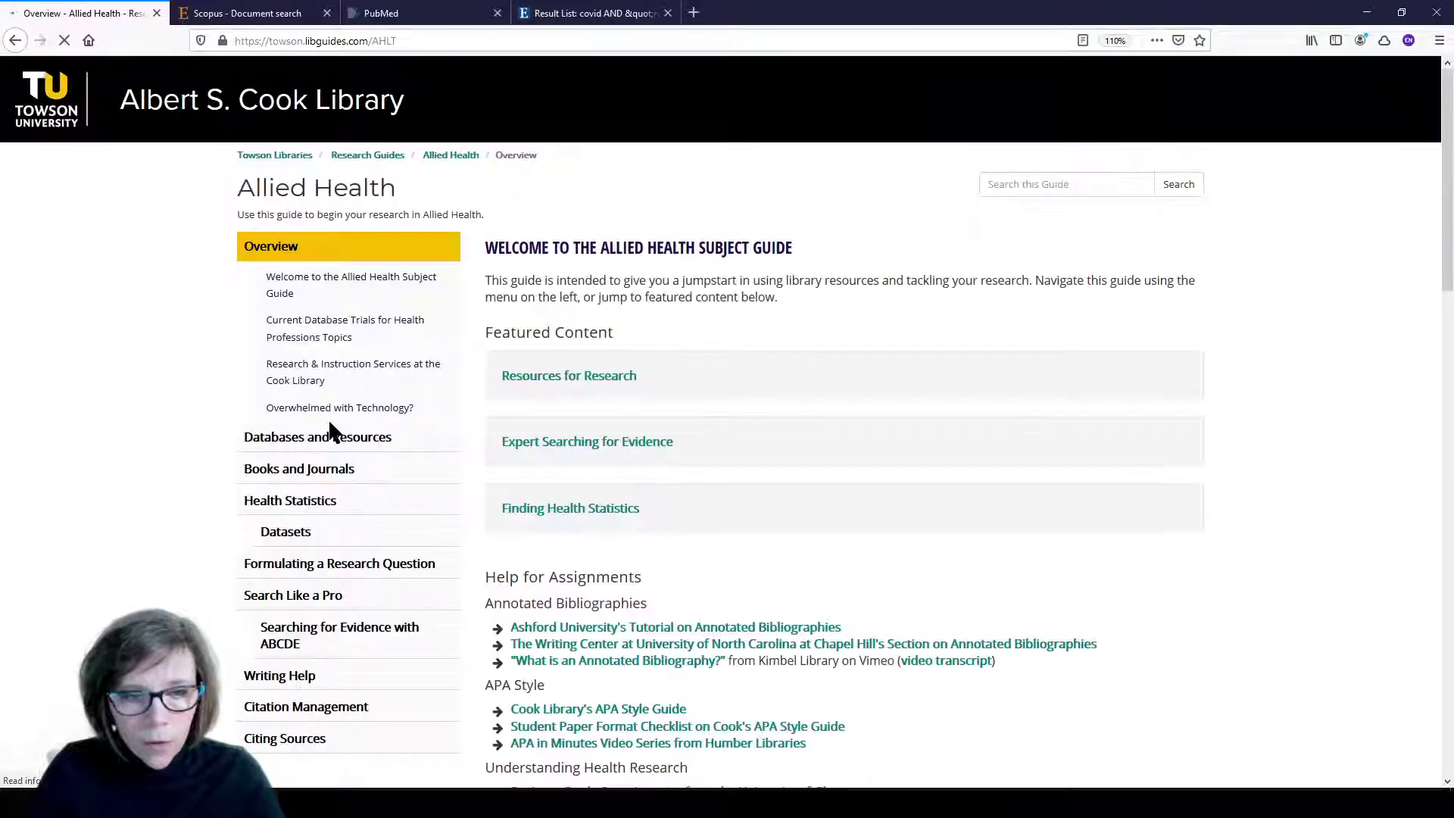
{"action": "scroll", "coordinate": [330, 429], "scroll_direction": "down", "scroll_amount": 2}
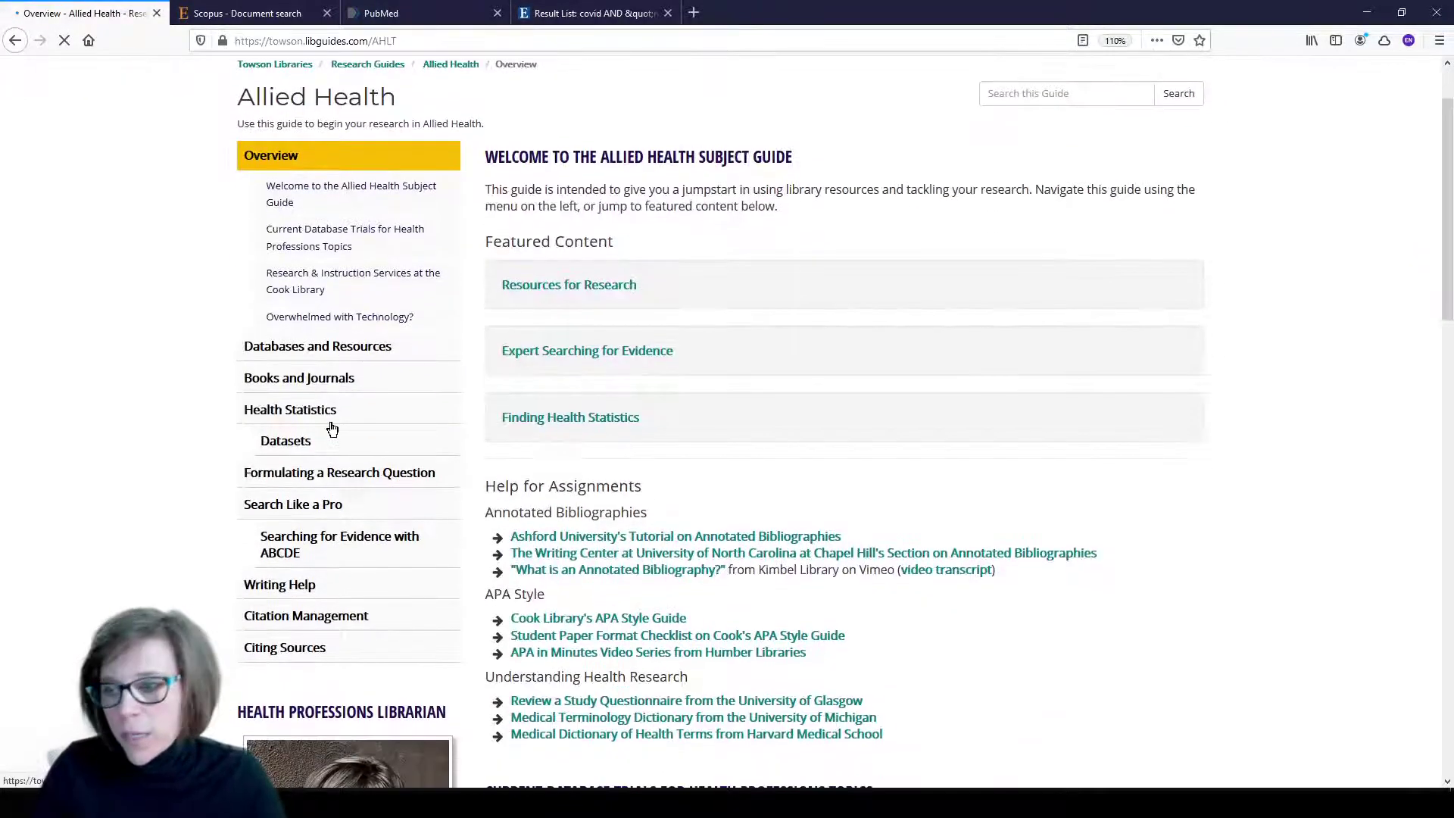
{"action": "scroll", "coordinate": [328, 426], "scroll_direction": "down", "scroll_amount": 2}
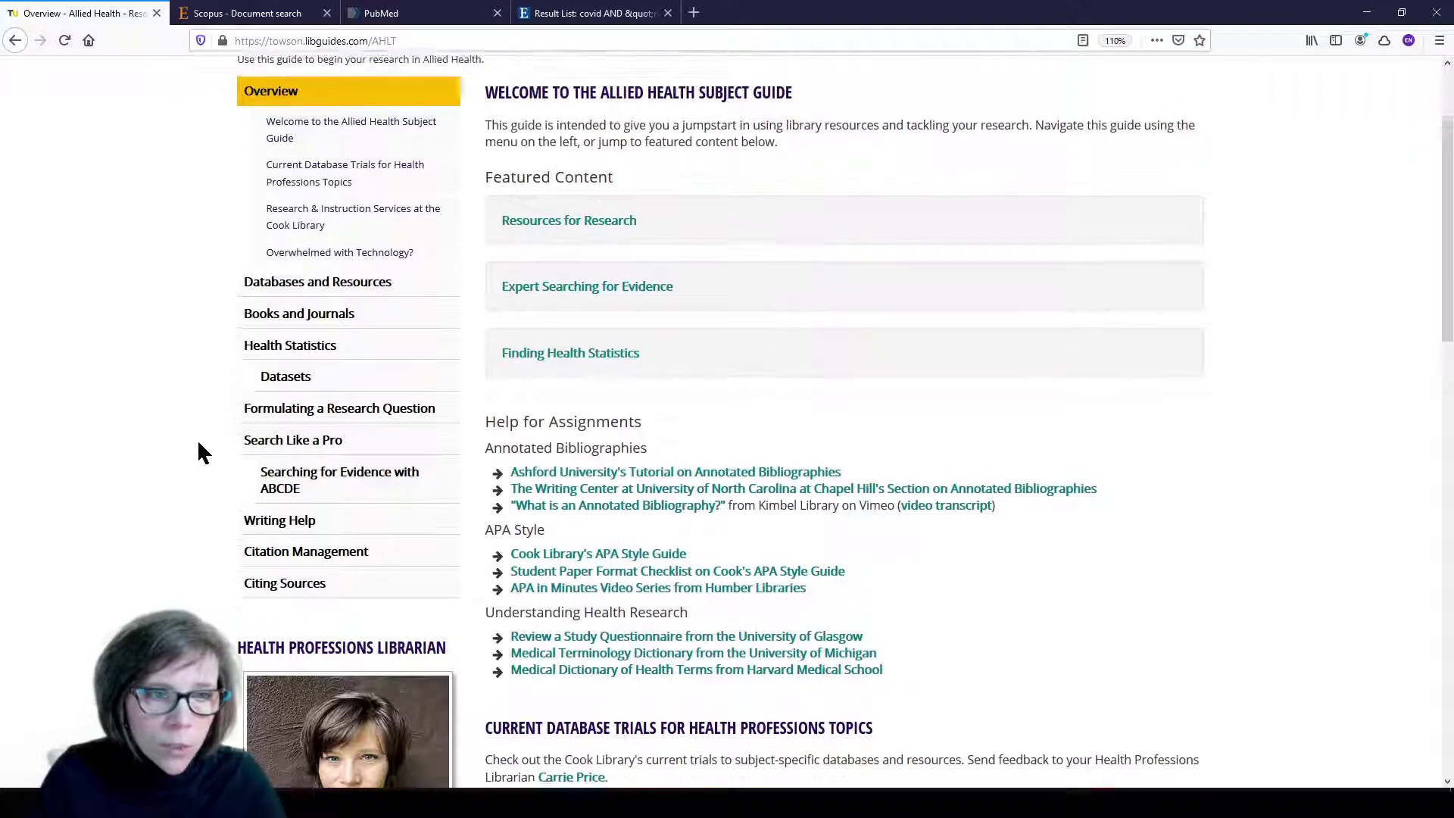
{"action": "scroll", "coordinate": [200, 448], "scroll_direction": "up", "scroll_amount": 2}
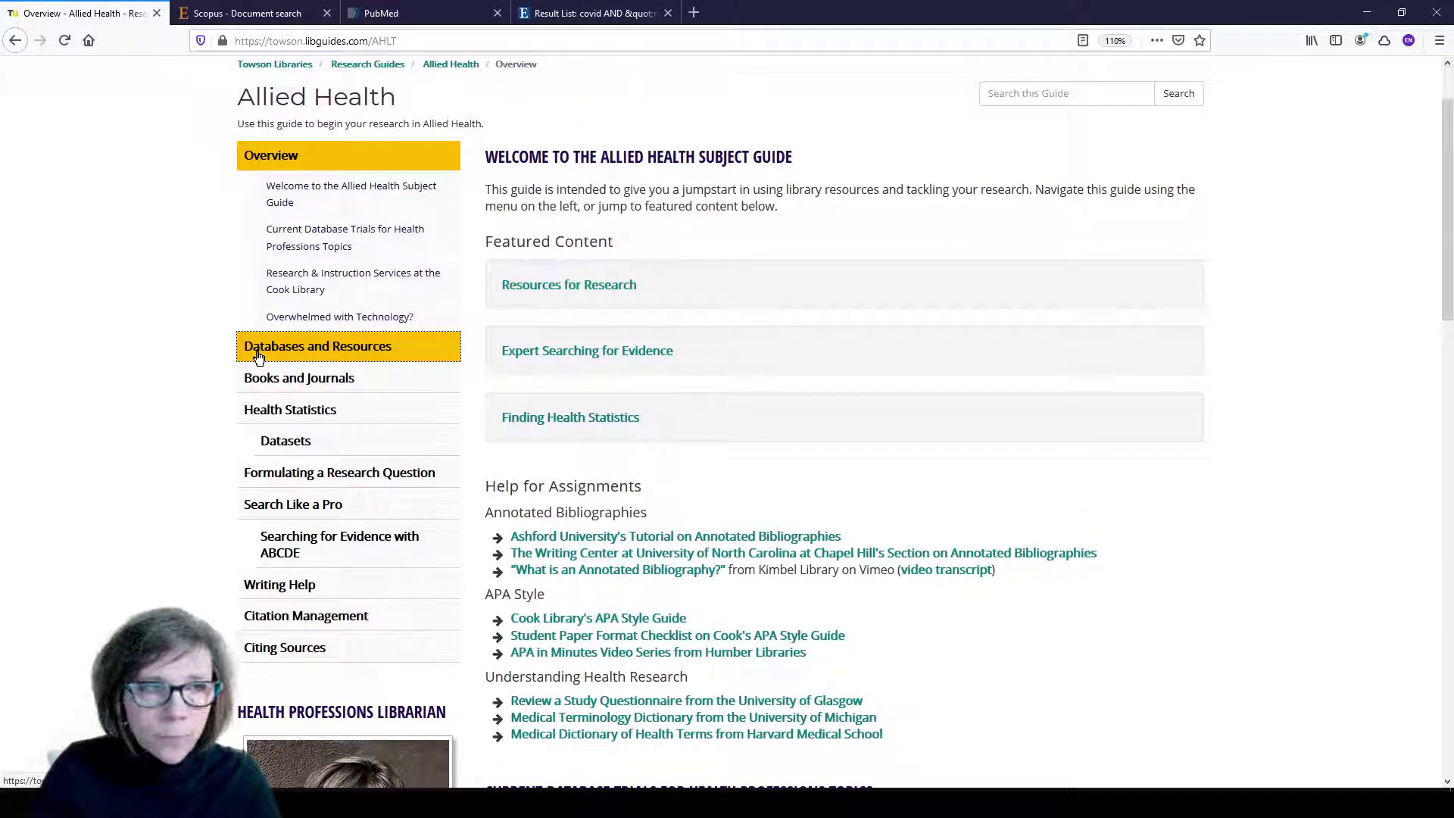
- Return to the guide types, expand the Topic Guide list, and open the "How to..." guide
{"action": "left_click", "coordinate": [15, 41]}
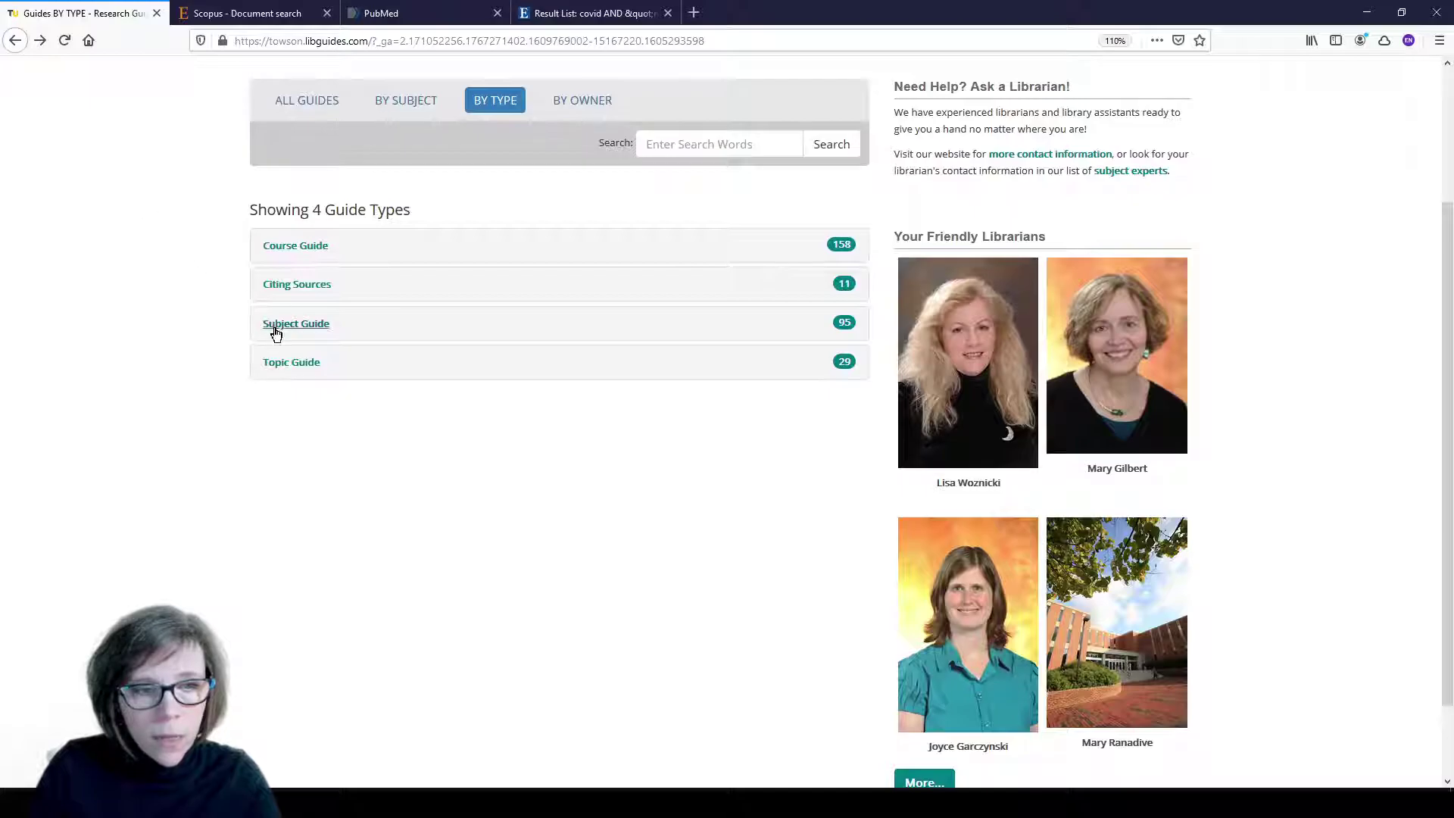
{"action": "left_click", "coordinate": [281, 364]}
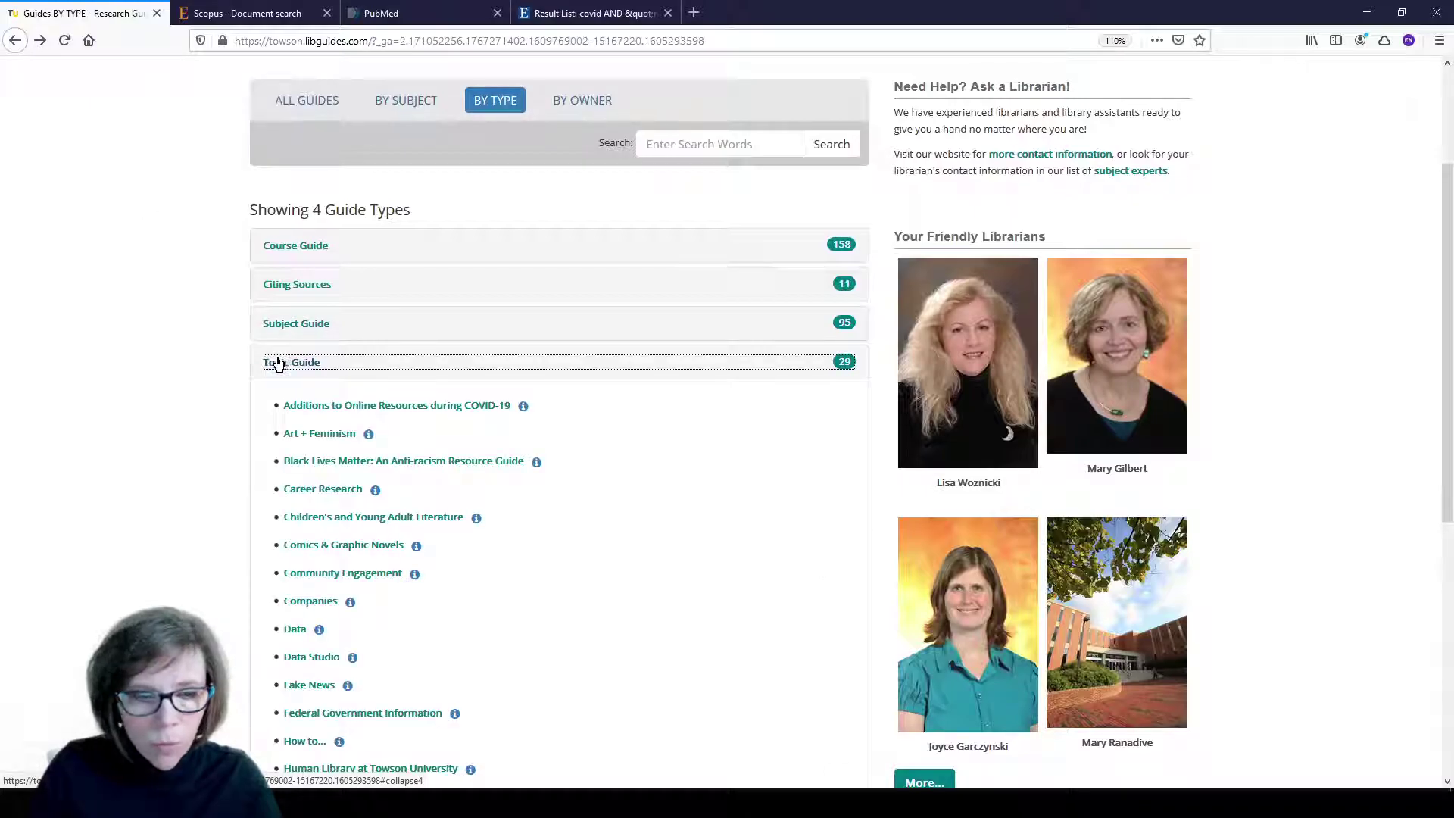
{"action": "scroll", "coordinate": [279, 364], "scroll_direction": "down", "scroll_amount": 5}
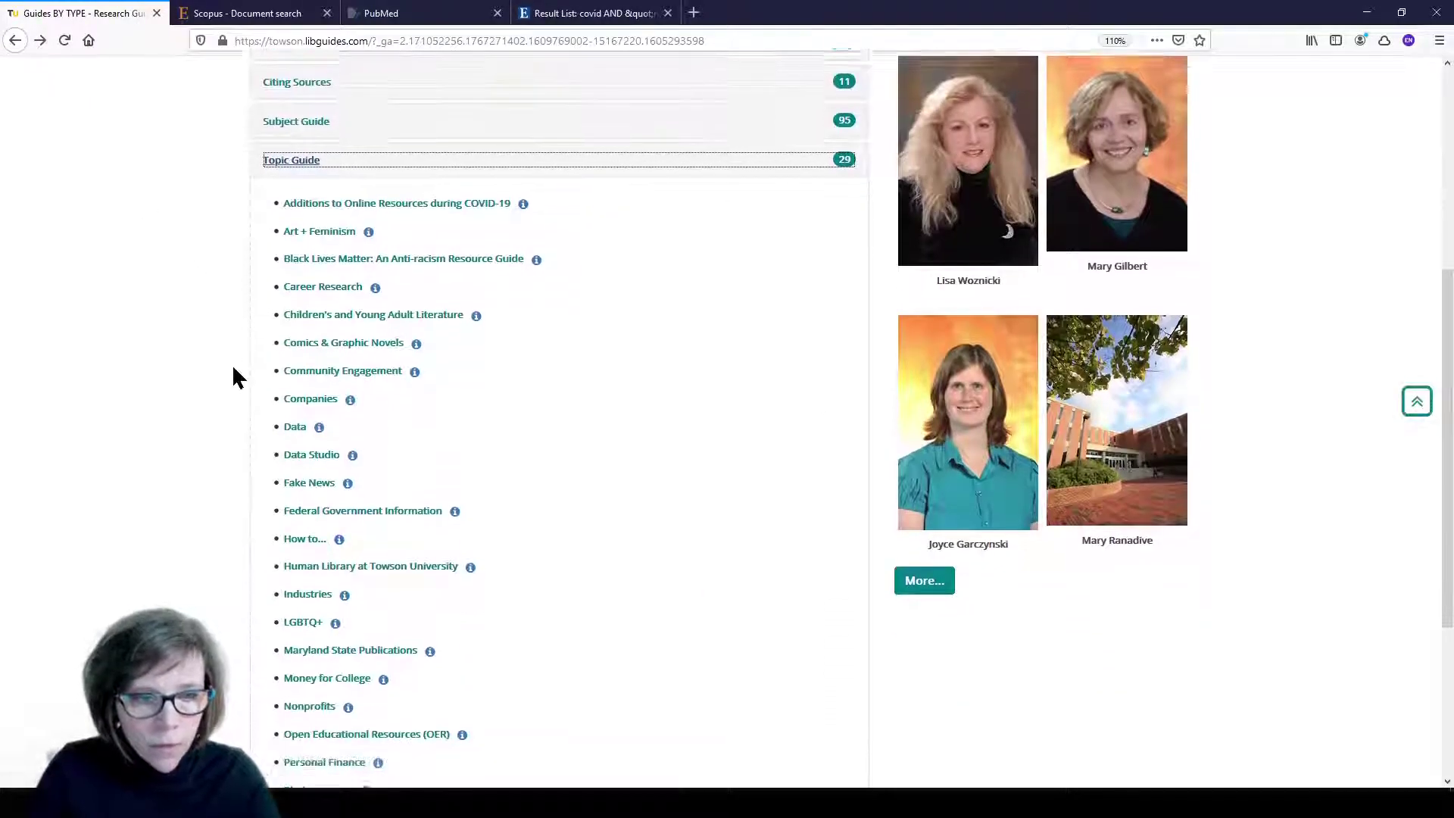
{"action": "scroll", "coordinate": [233, 368], "scroll_direction": "down", "scroll_amount": 2}
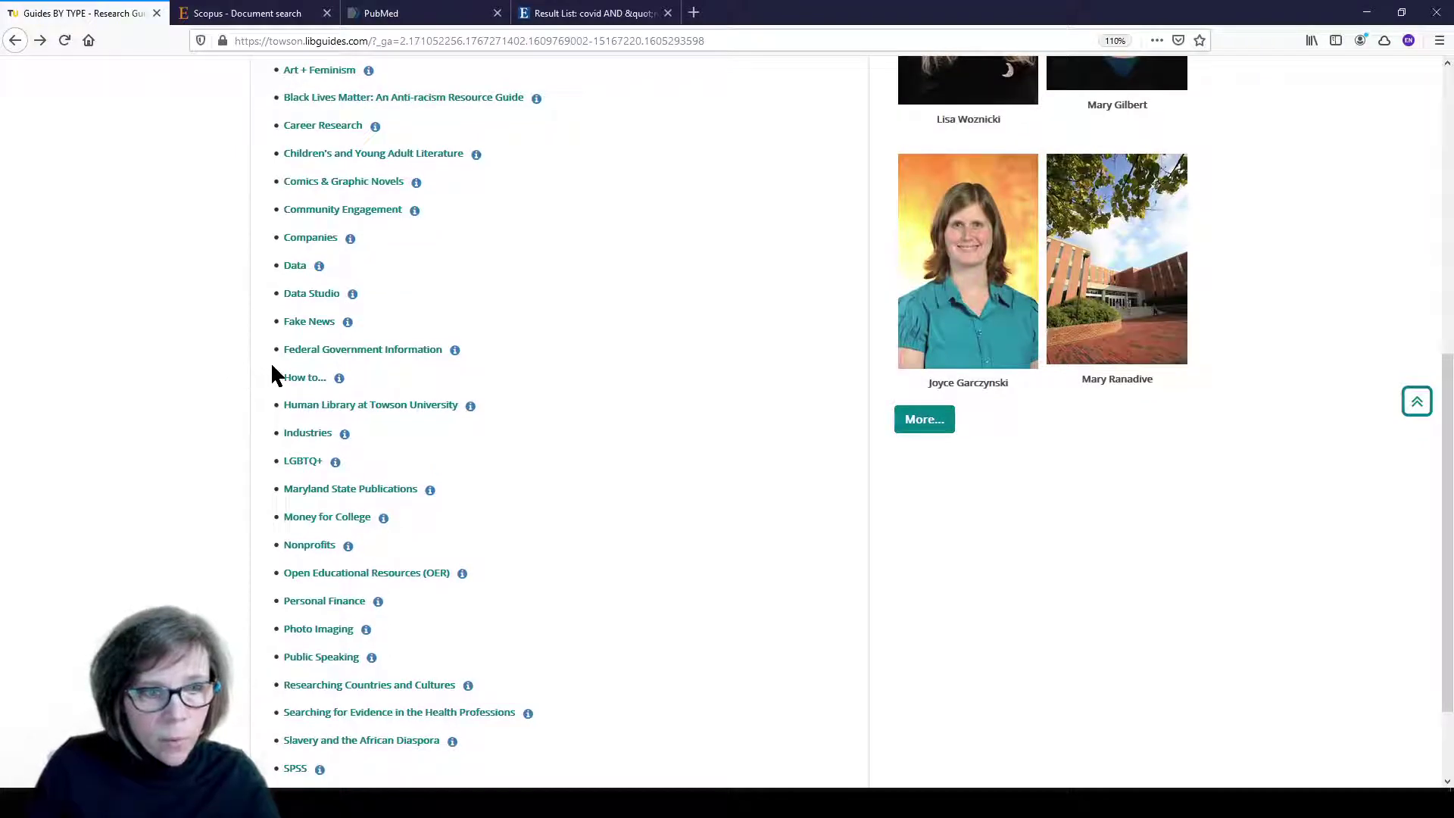
{"action": "left_click", "coordinate": [312, 378]}
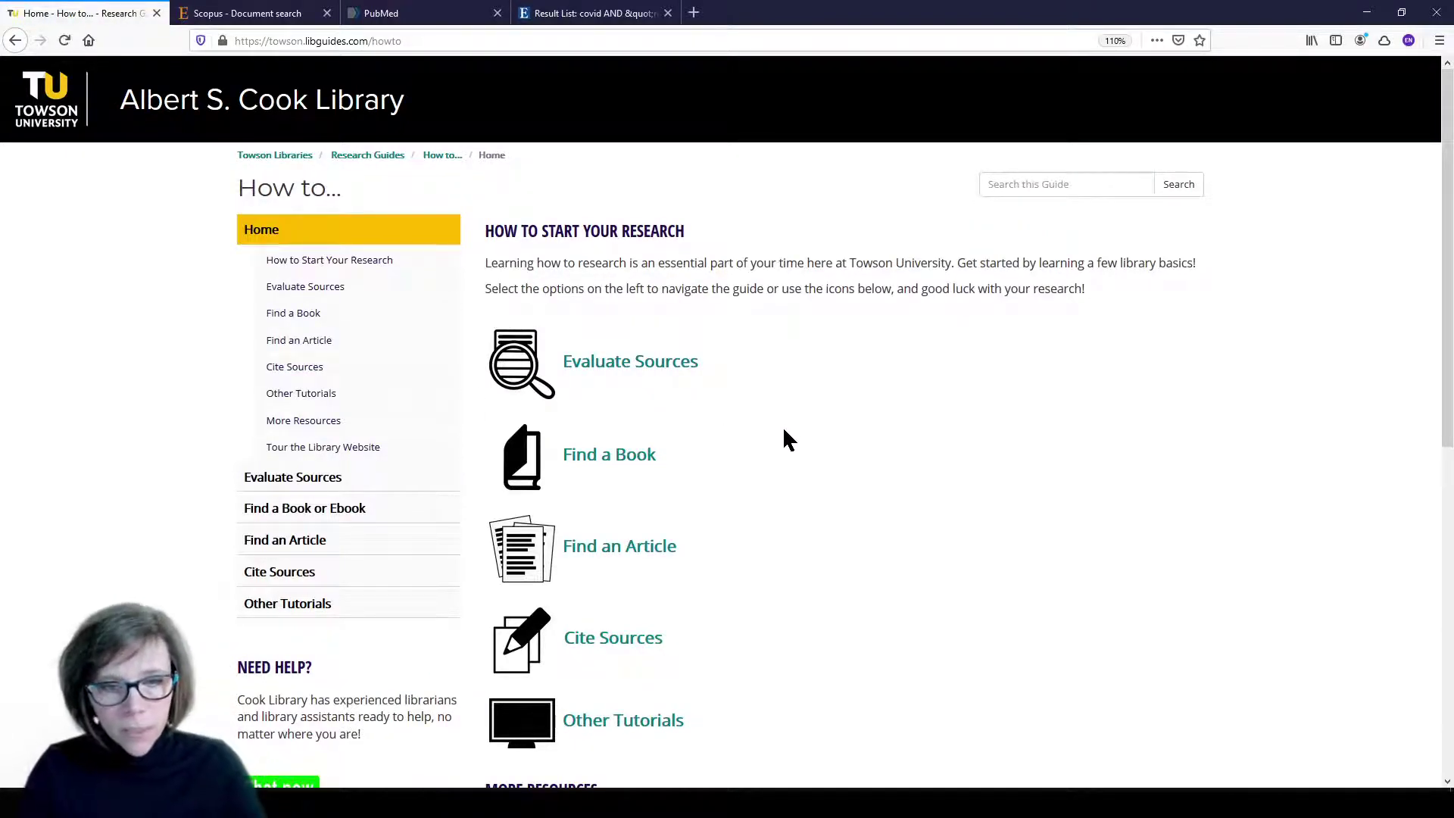
- Look through the "How to..." guide down to the Tour the Library Website video and return to its start
{"action": "scroll", "coordinate": [784, 430], "scroll_direction": "down", "scroll_amount": 2}
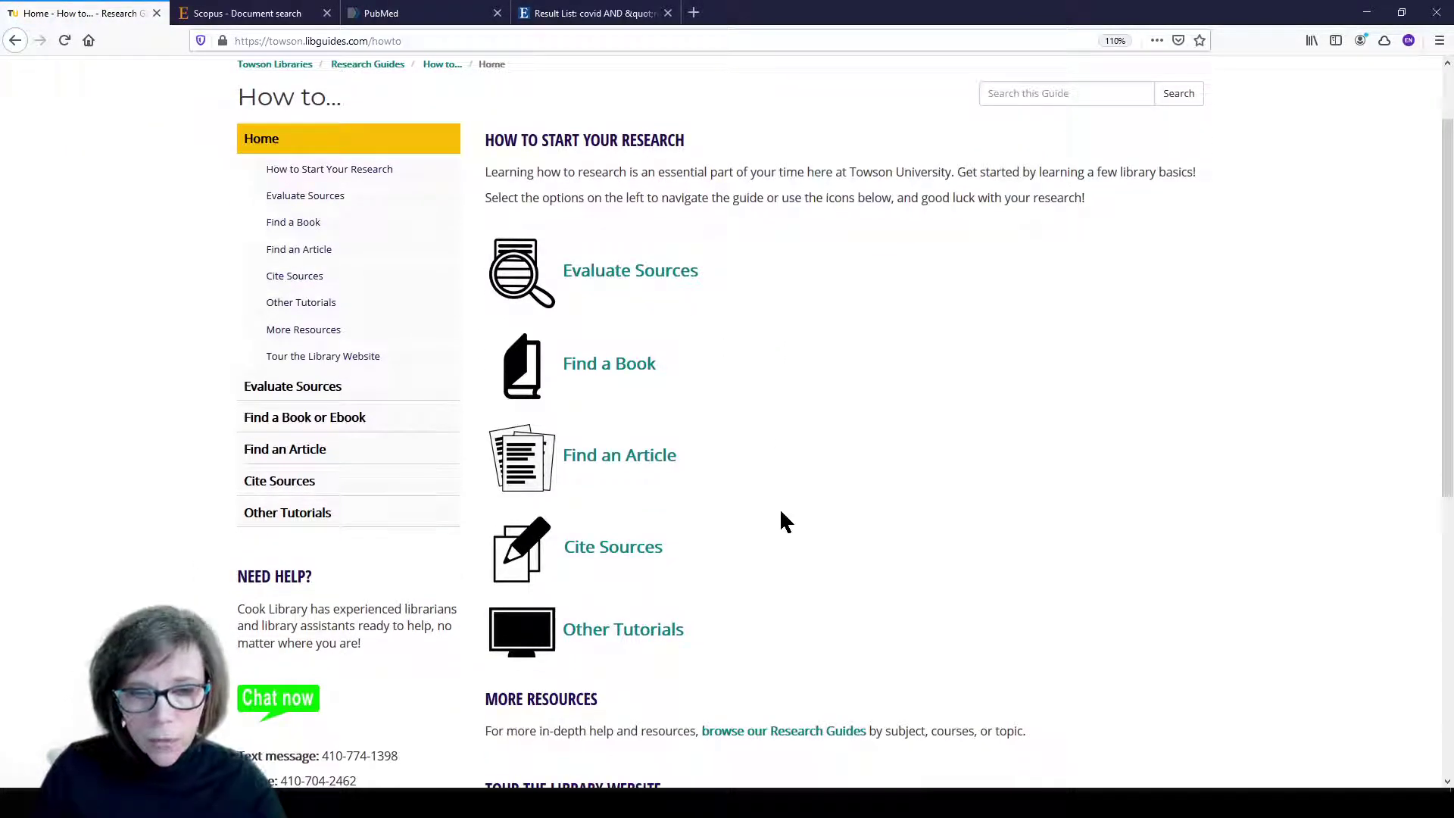
{"action": "scroll", "coordinate": [783, 530], "scroll_direction": "down", "scroll_amount": 2}
{"action": "scroll", "coordinate": [783, 533], "scroll_direction": "down", "scroll_amount": 7}
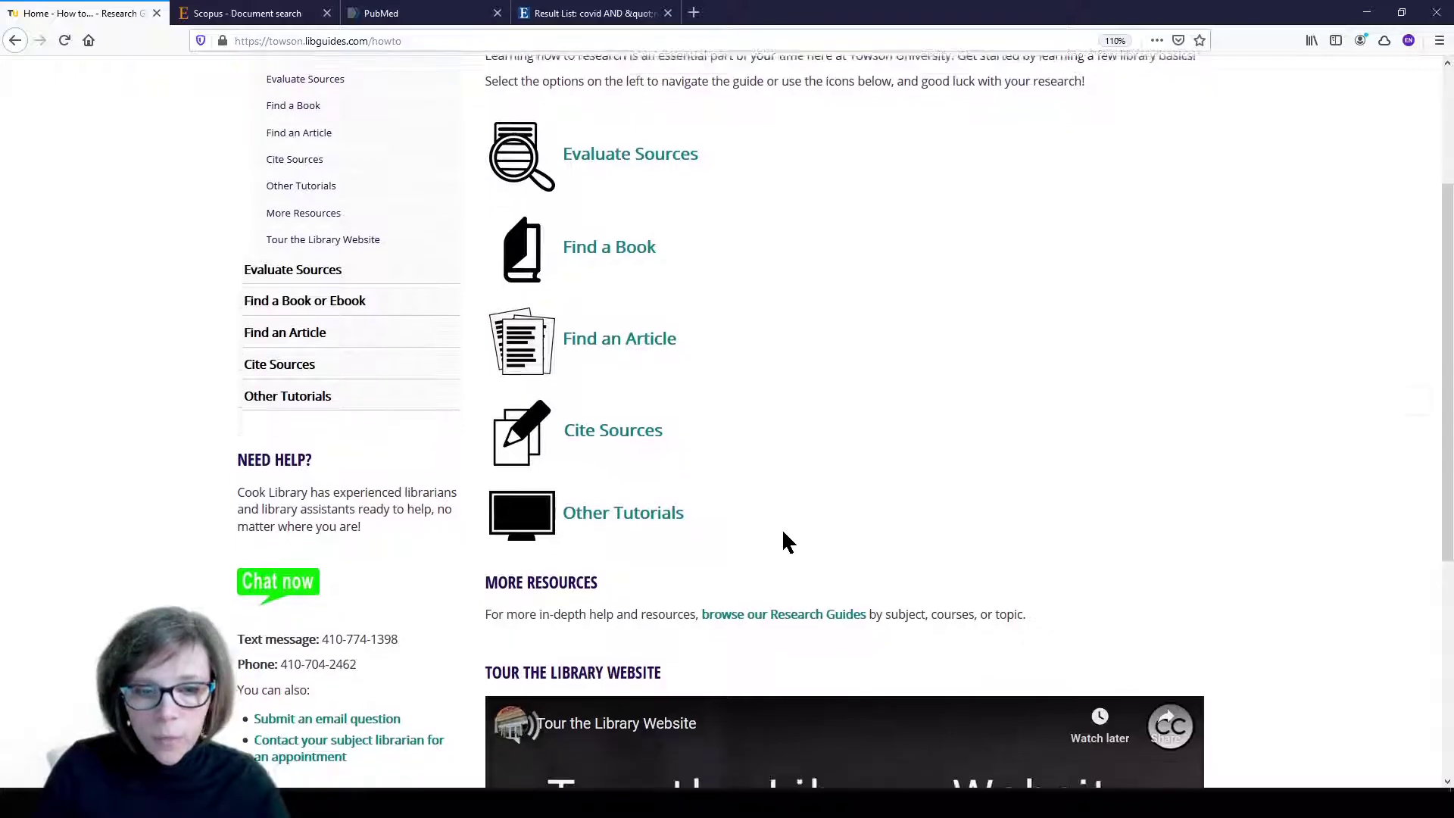
{"action": "scroll", "coordinate": [1274, 506], "scroll_direction": "down", "scroll_amount": 2}
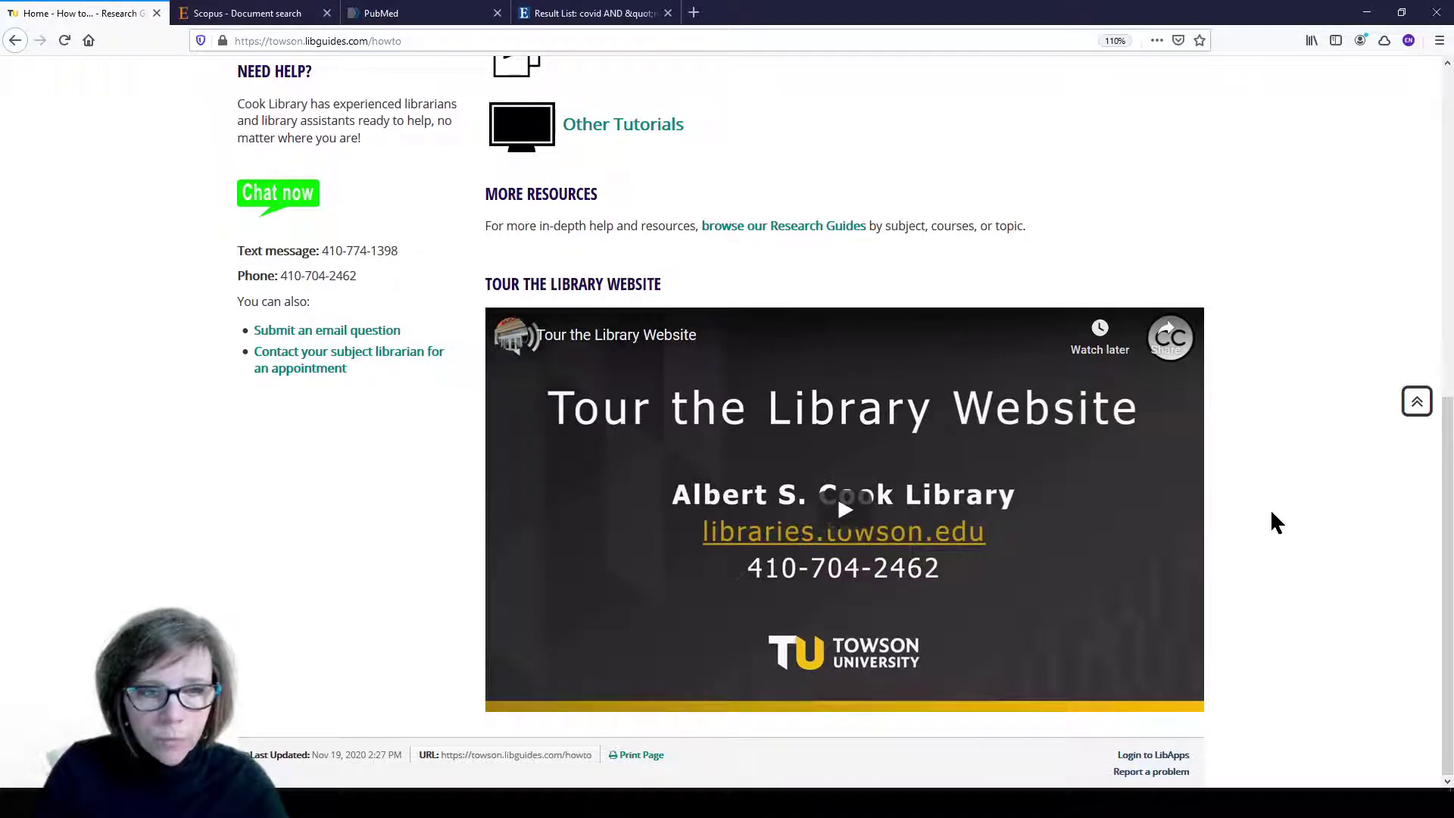
{"action": "scroll", "coordinate": [1273, 514], "scroll_direction": "up", "scroll_amount": 12}
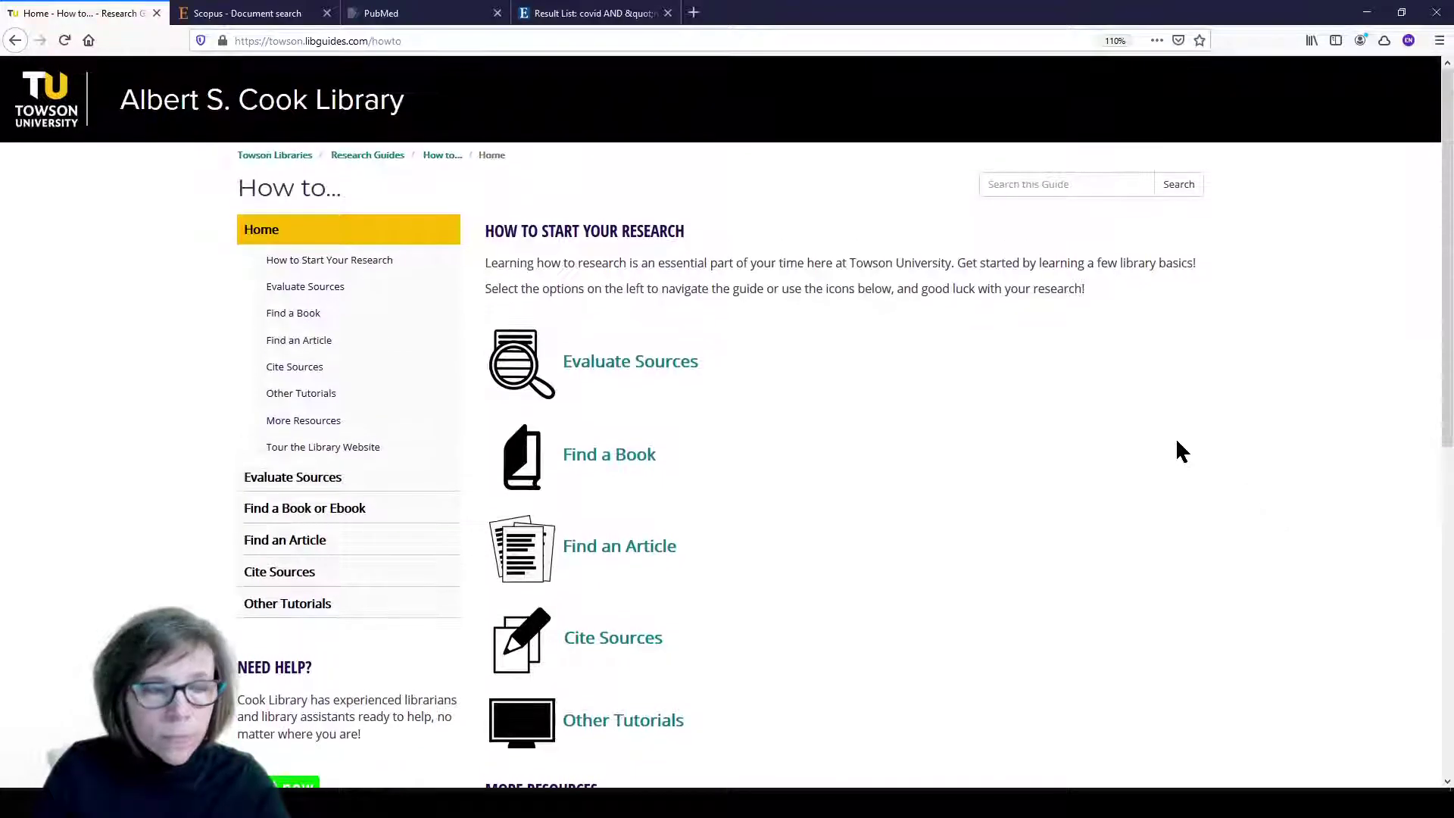
- Return to the library homepage and open the Citing Sources page
{"action": "left_click", "coordinate": [16, 42]}
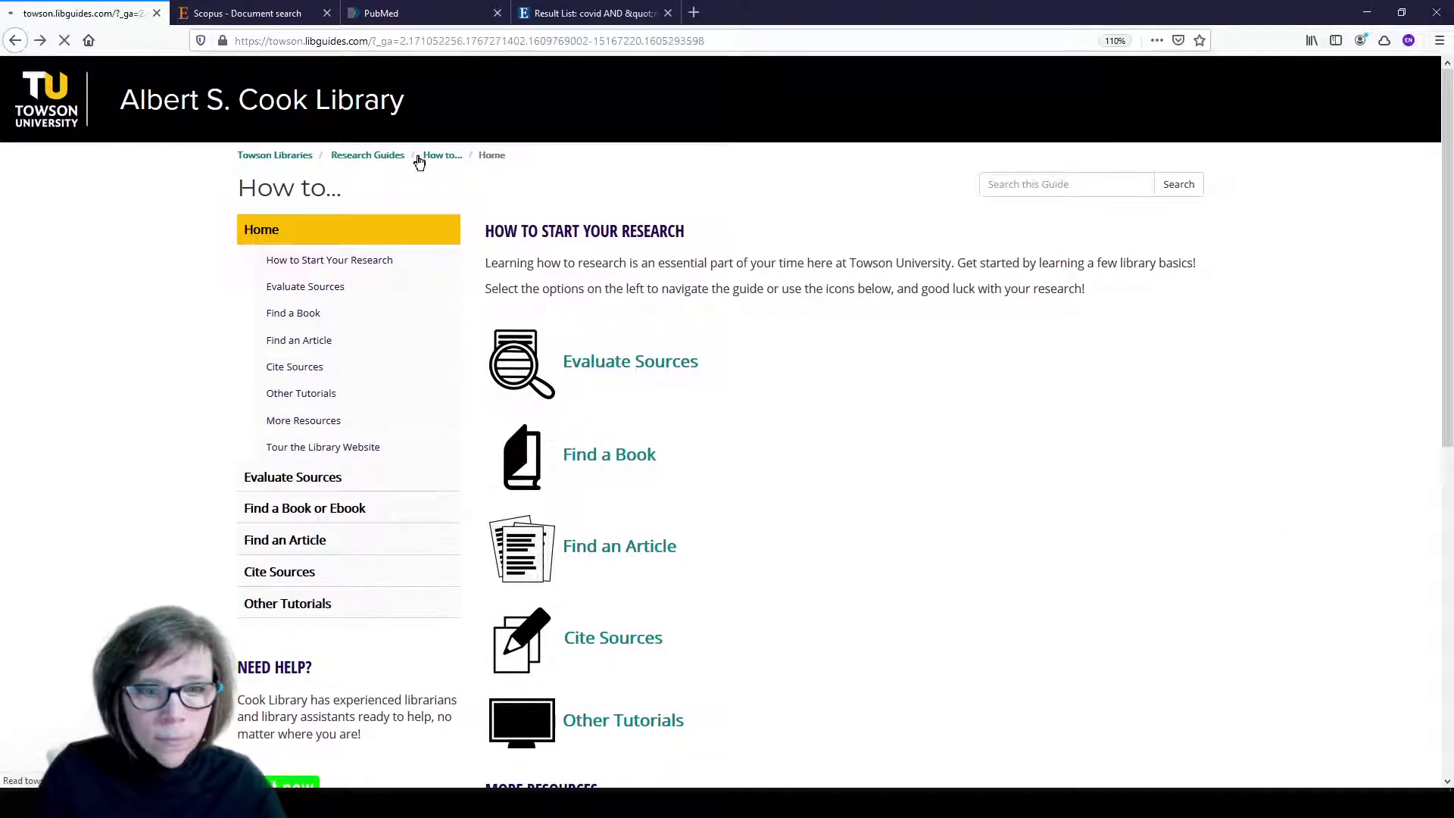
{"action": "left_click", "coordinate": [14, 40]}
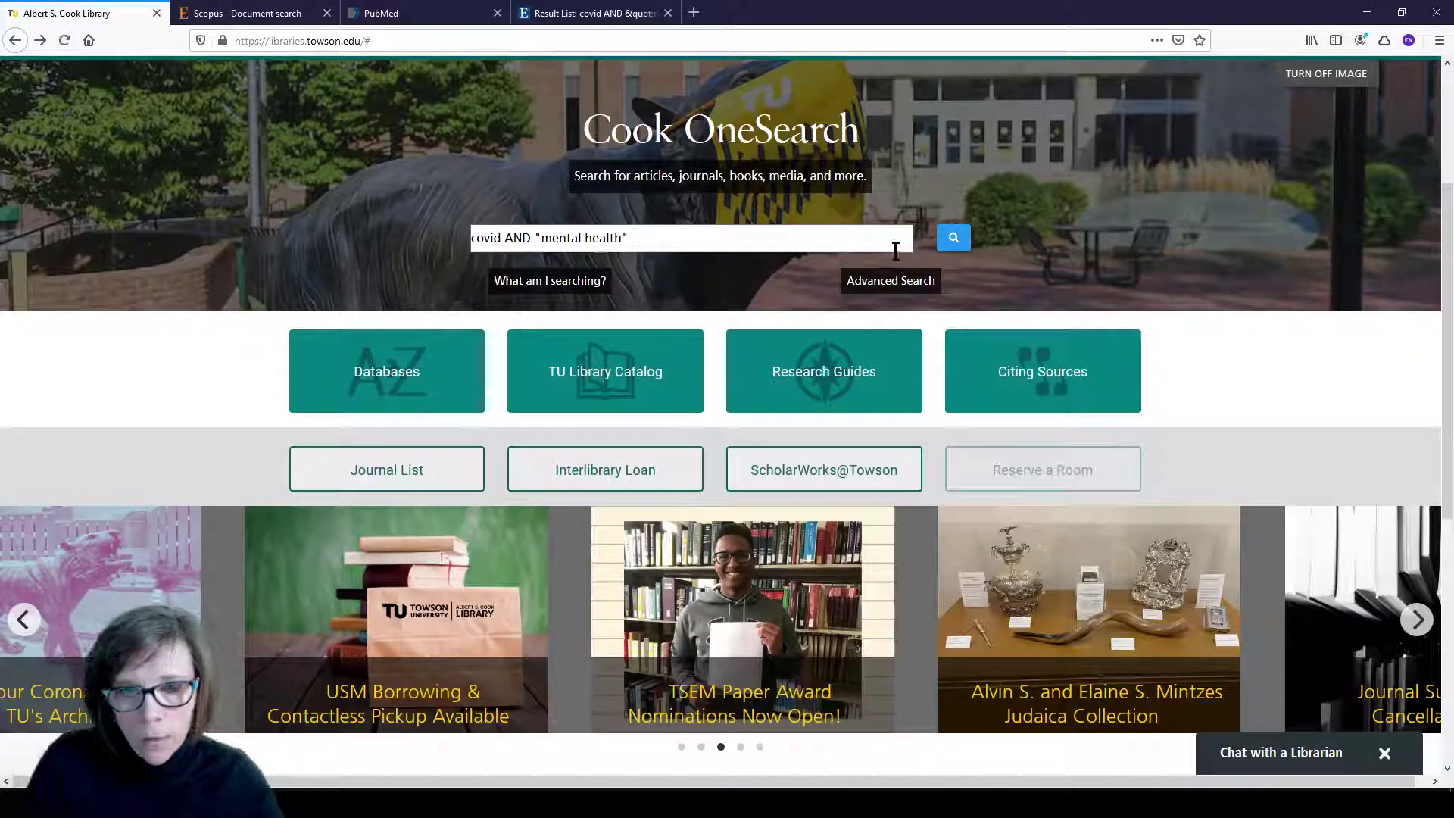
{"action": "left_click", "coordinate": [1008, 355]}
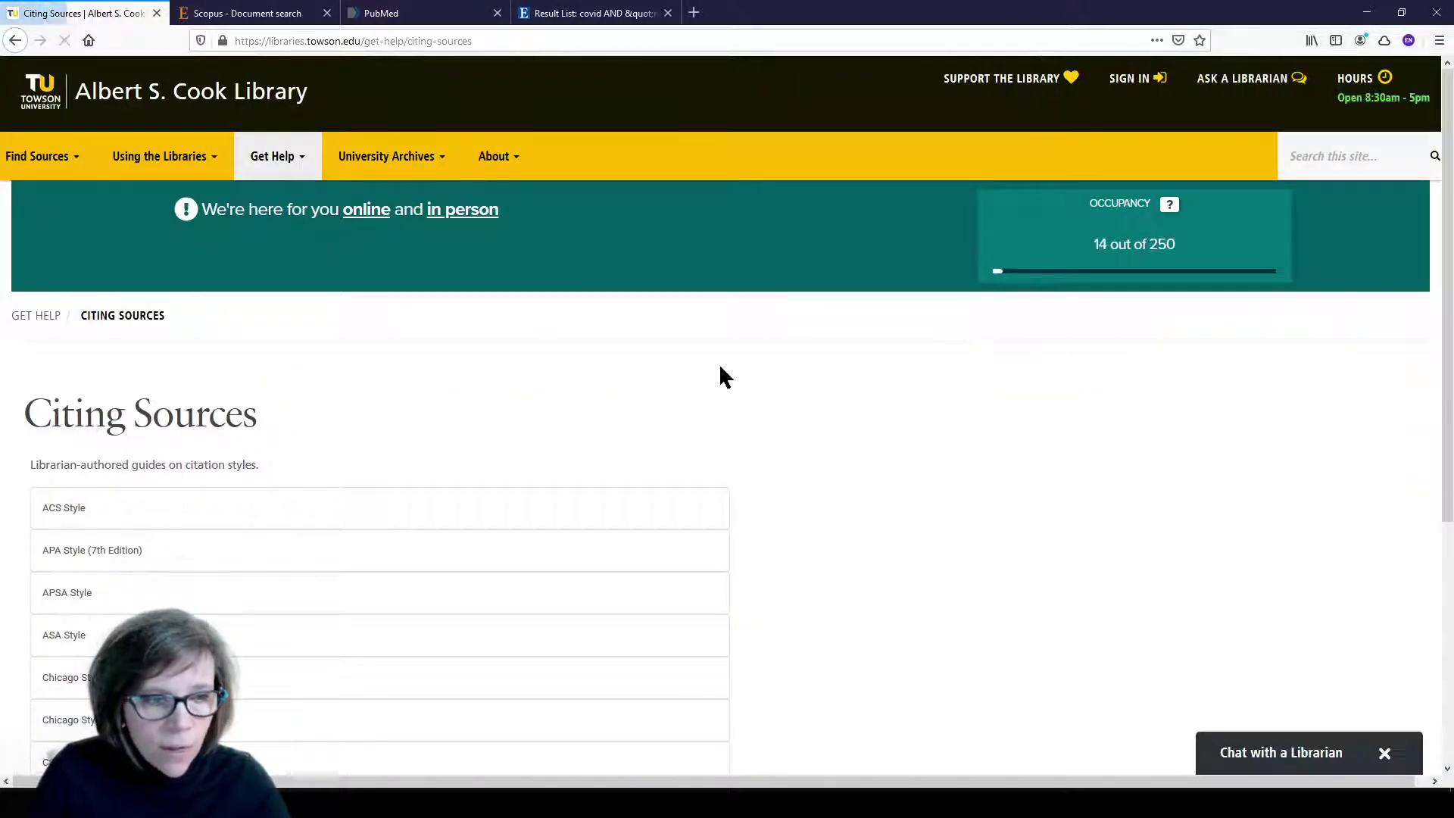
- Open the APA Style (7th Edition) guide and look through its Student Paper Format Checklist down to the title page and body guidelines
{"action": "scroll", "coordinate": [234, 395], "scroll_direction": "down", "scroll_amount": 2}
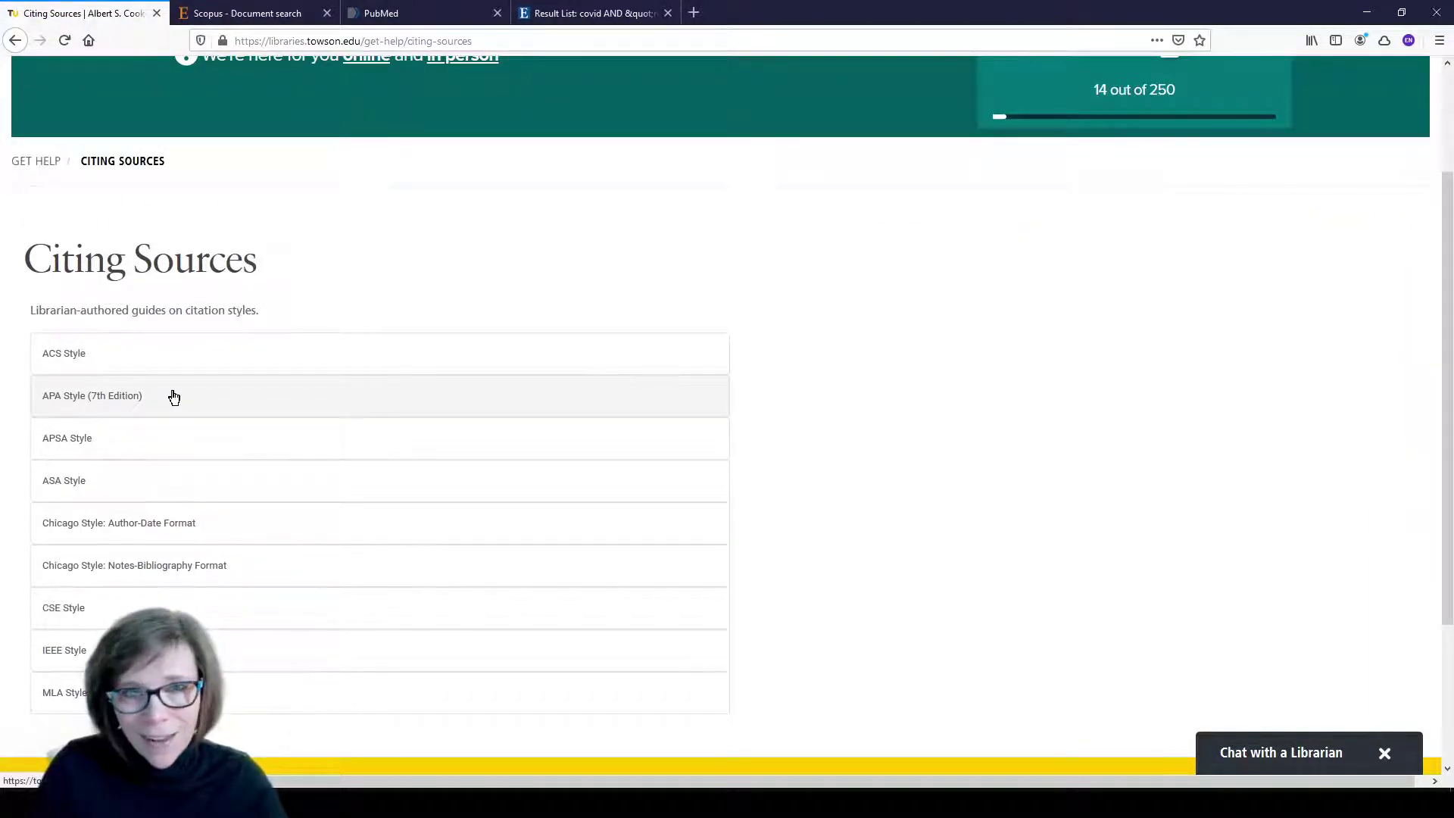
{"action": "left_click", "coordinate": [154, 402]}
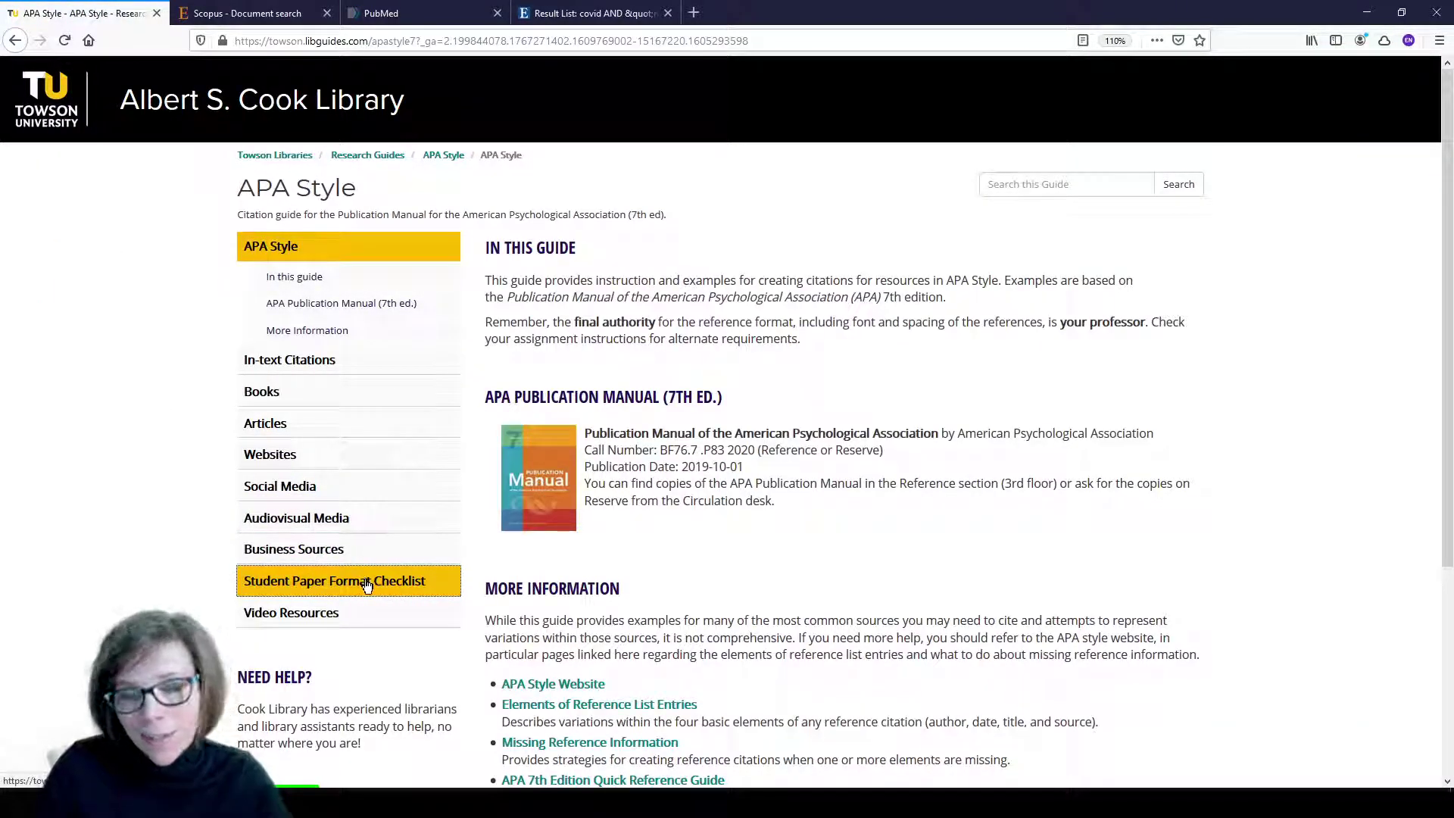
{"action": "left_click", "coordinate": [433, 583]}
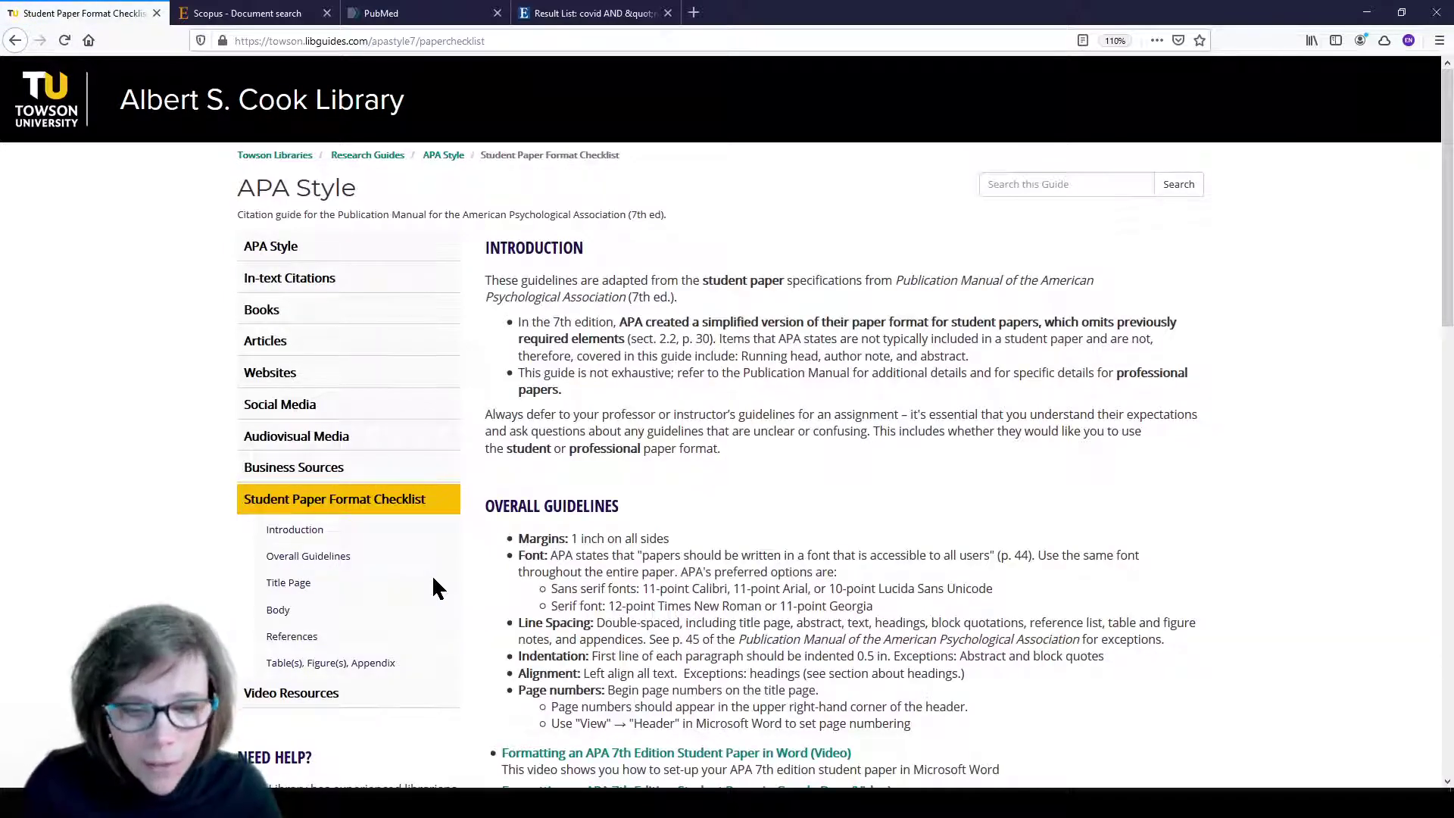
{"action": "scroll", "coordinate": [487, 557], "scroll_direction": "down", "scroll_amount": 2}
{"action": "scroll", "coordinate": [489, 548], "scroll_direction": "down", "scroll_amount": 3}
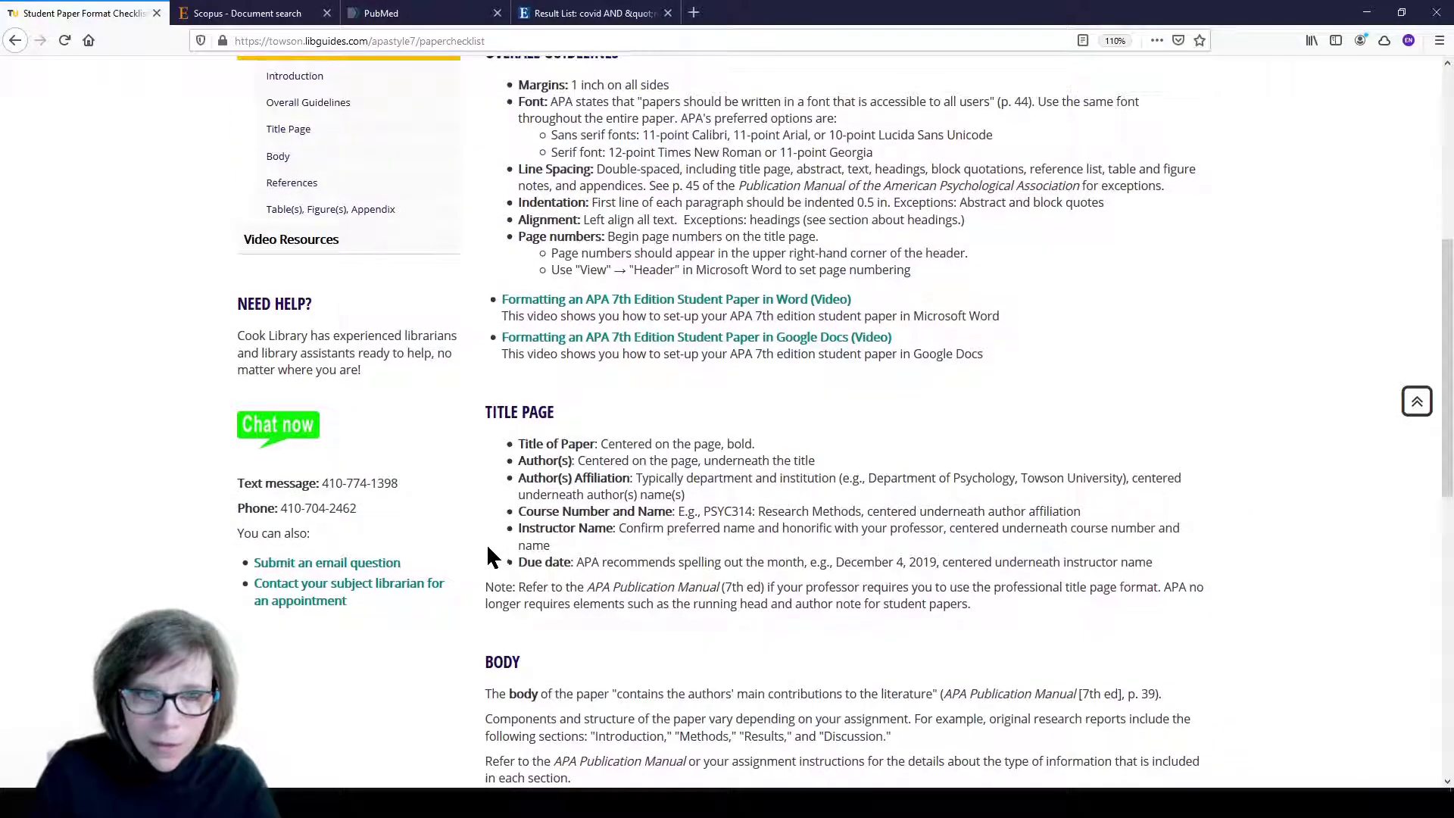
{"action": "scroll", "coordinate": [487, 557], "scroll_direction": "up", "scroll_amount": 5}
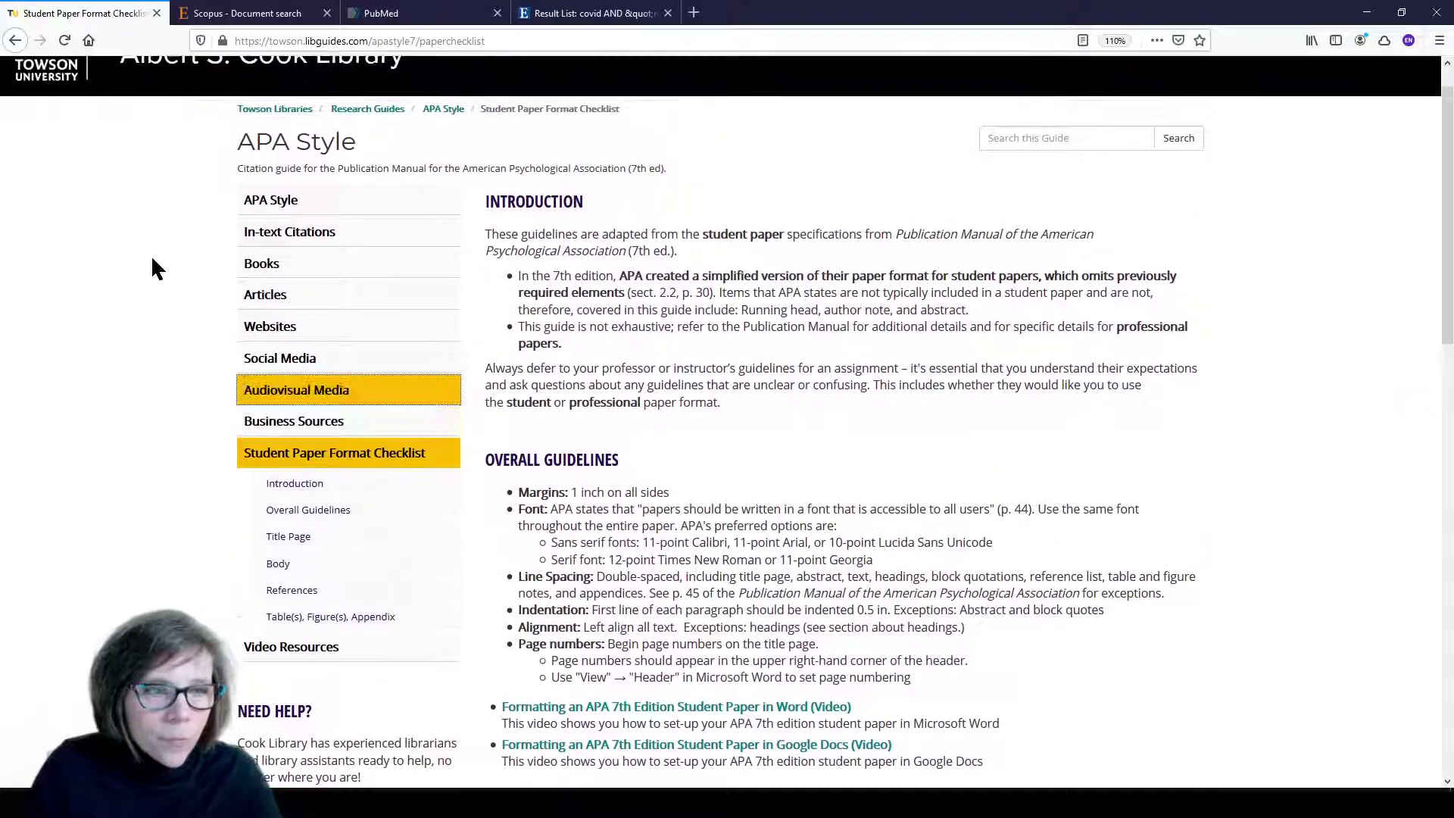
- Return through the Citing Sources page to the library homepage and open the Journal List
{"action": "left_click", "coordinate": [14, 40]}
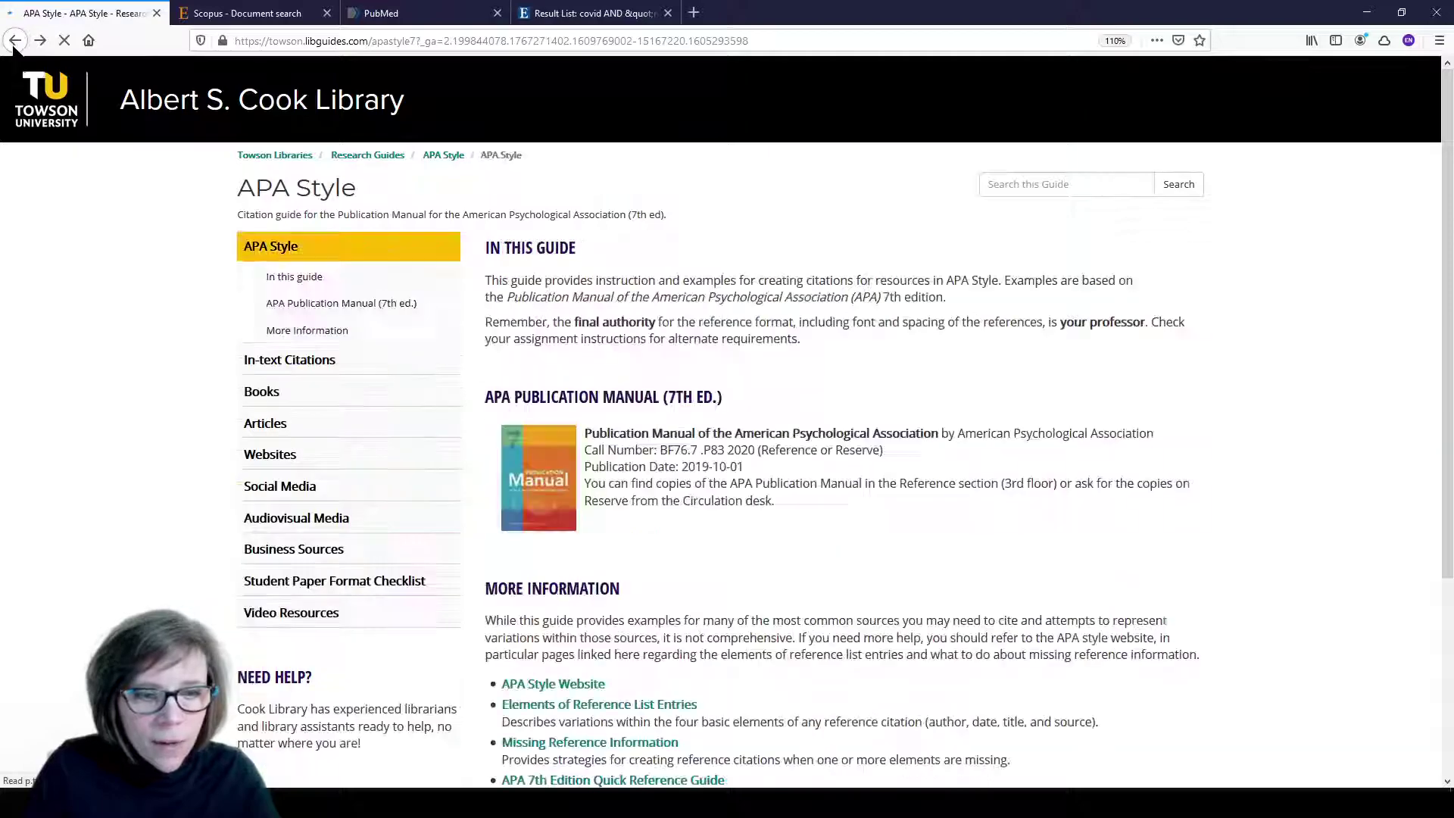
{"action": "left_click", "coordinate": [14, 40]}
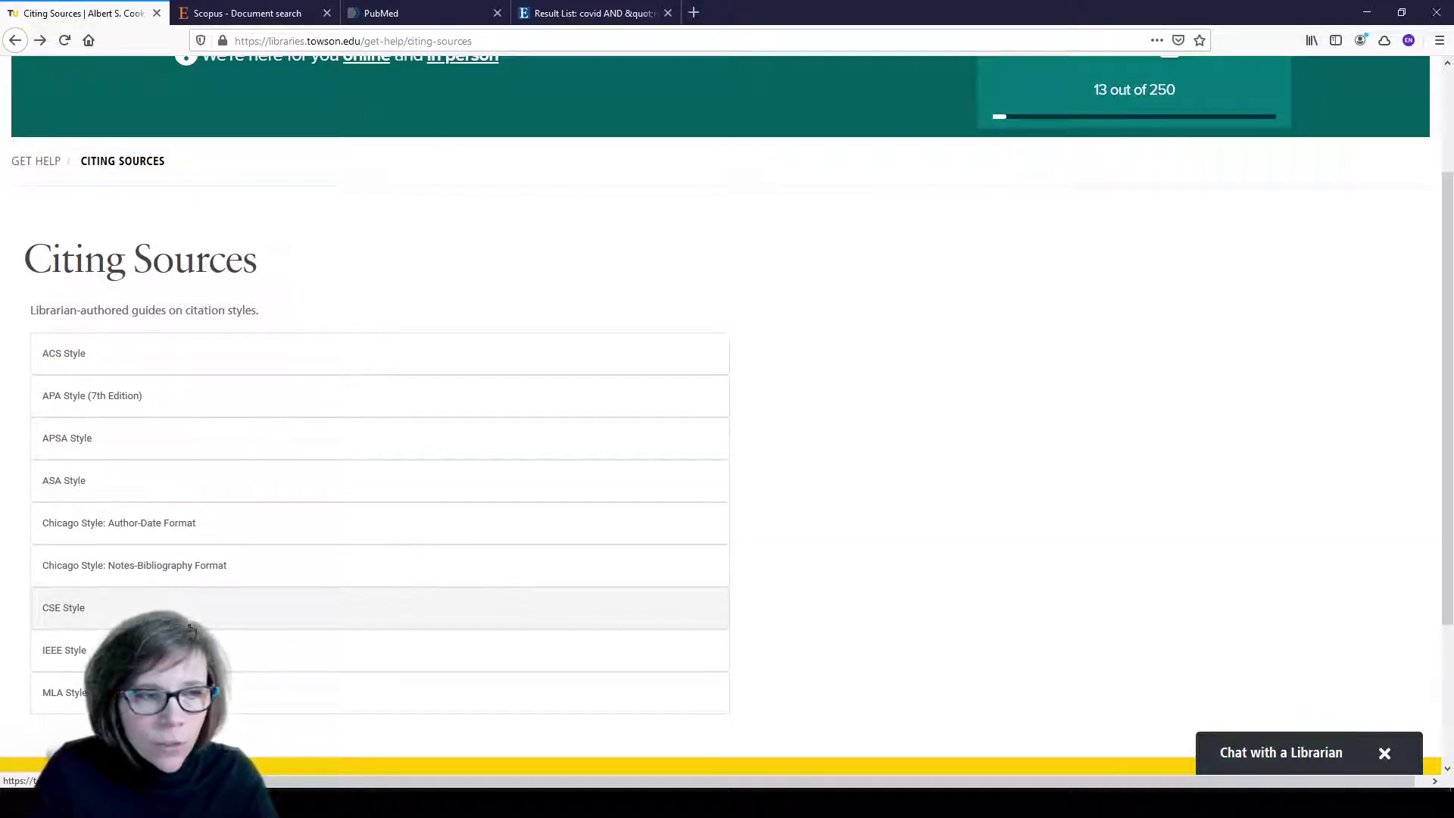
{"action": "left_click", "coordinate": [15, 41]}
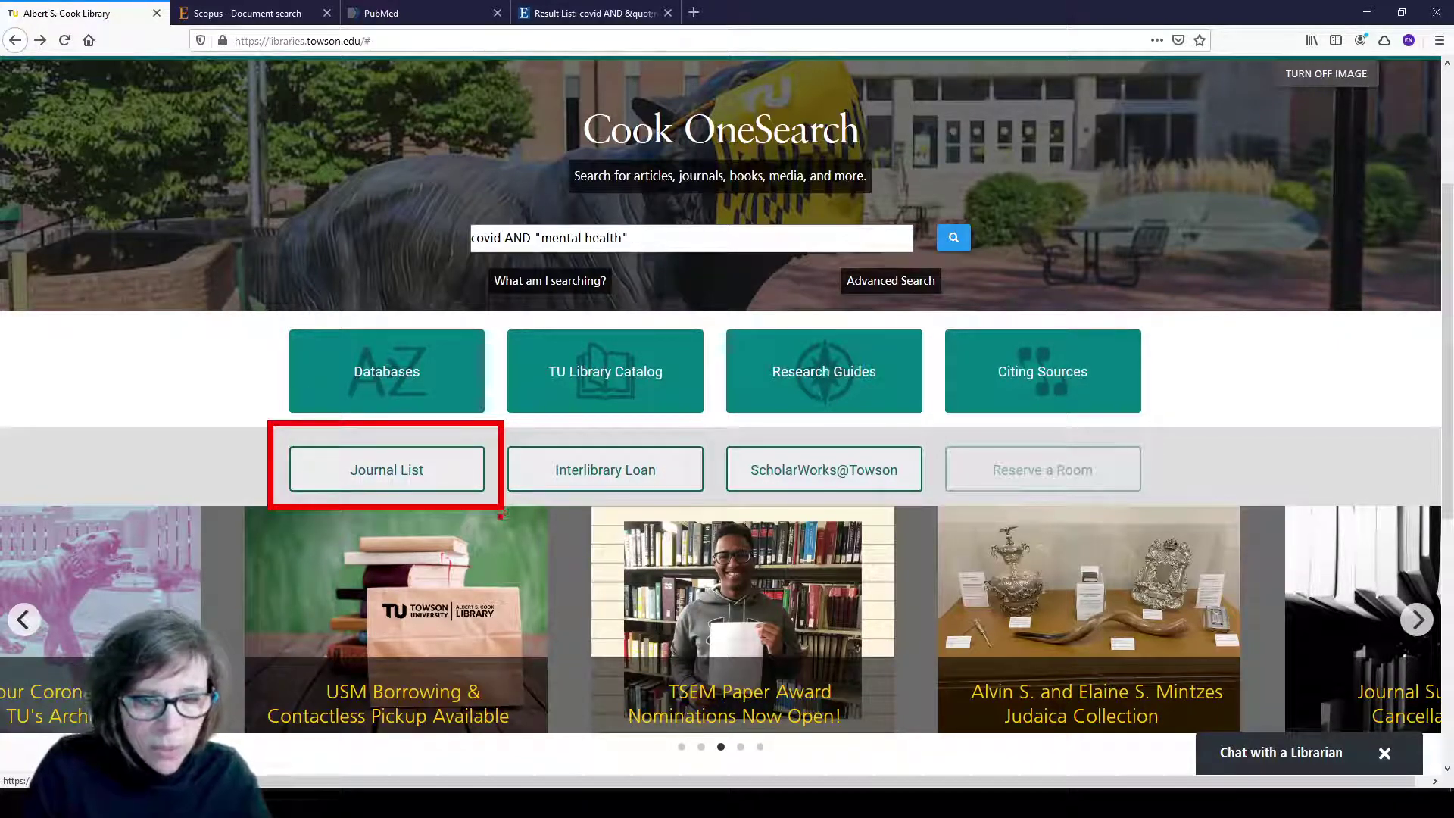
{"action": "left_click", "coordinate": [459, 480]}
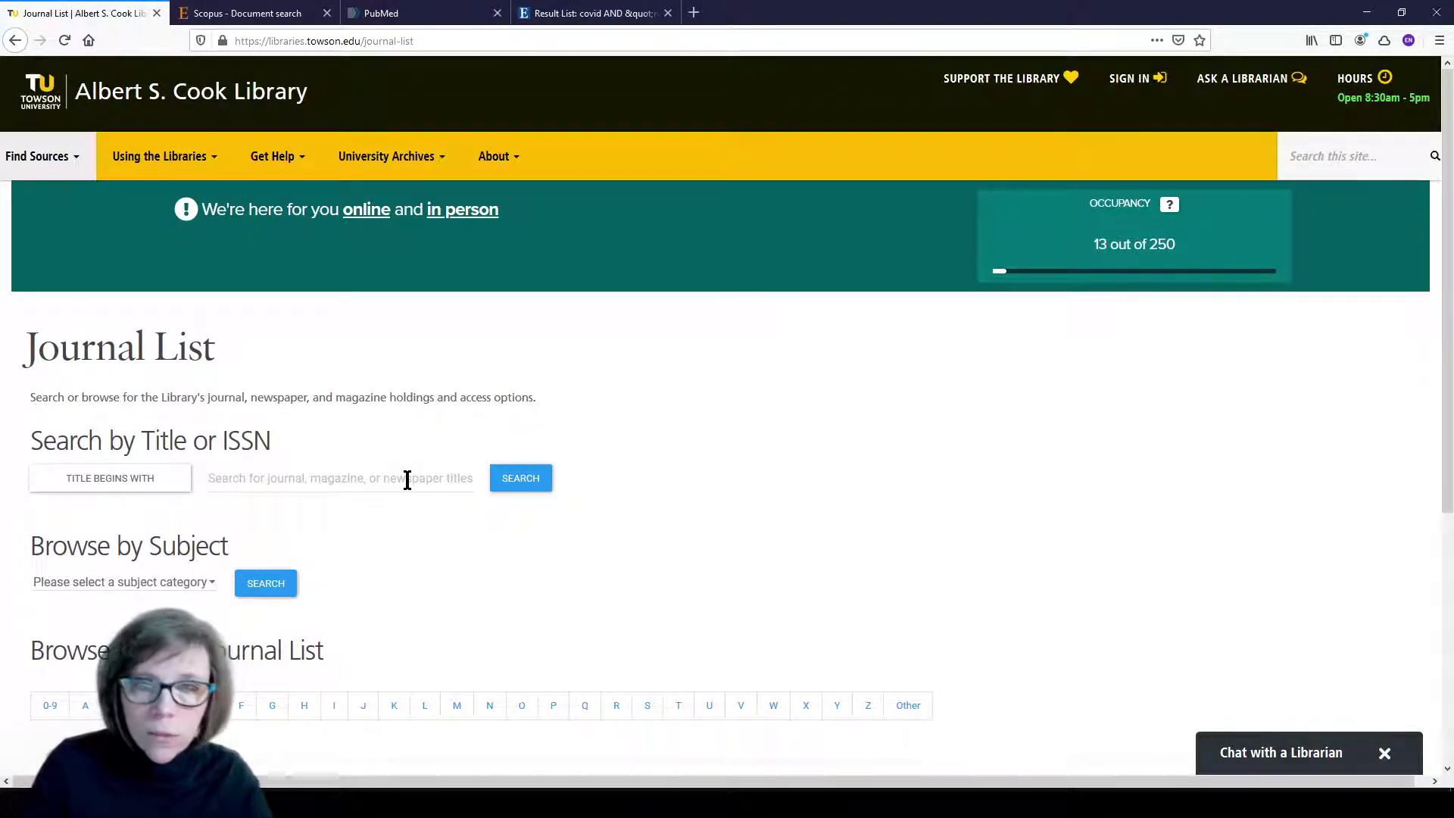
- Search the Journal List for titles beginning with "occupational therapy" and look over the matching journals and their access options
{"action": "left_click", "coordinate": [414, 478]}
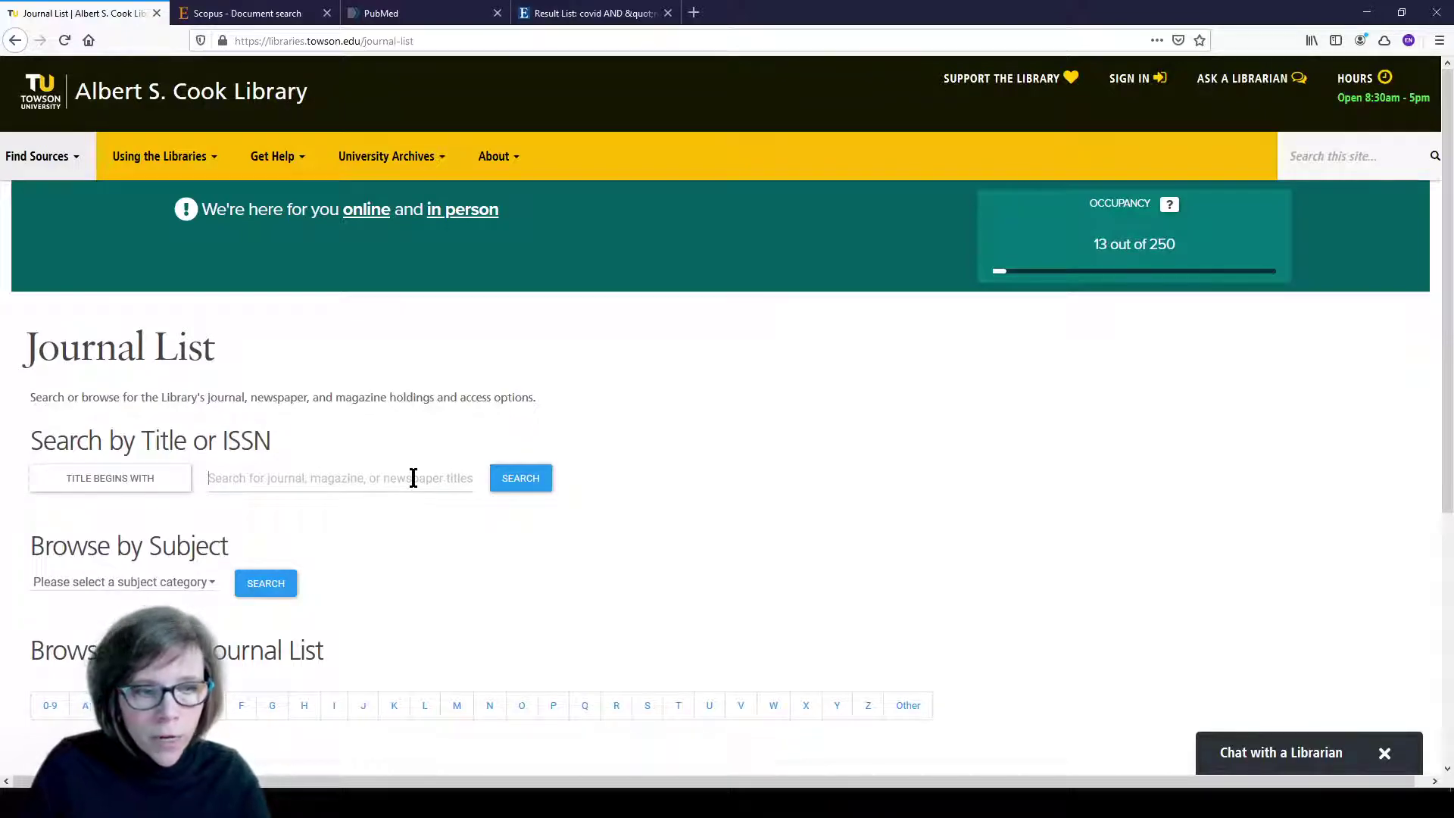
{"action": "type", "text": "occup"}
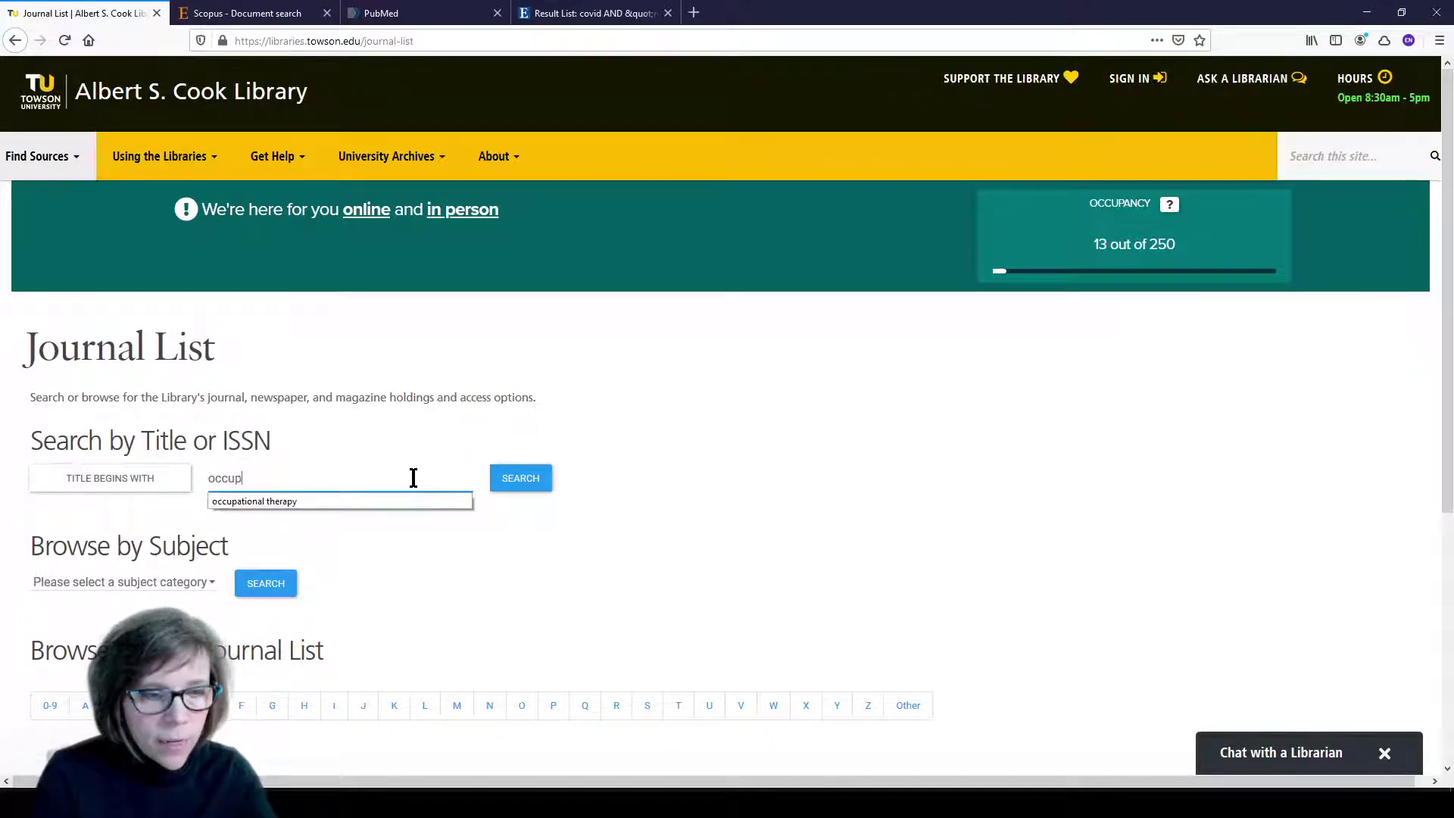
{"action": "type", "text": "ational therapy"}
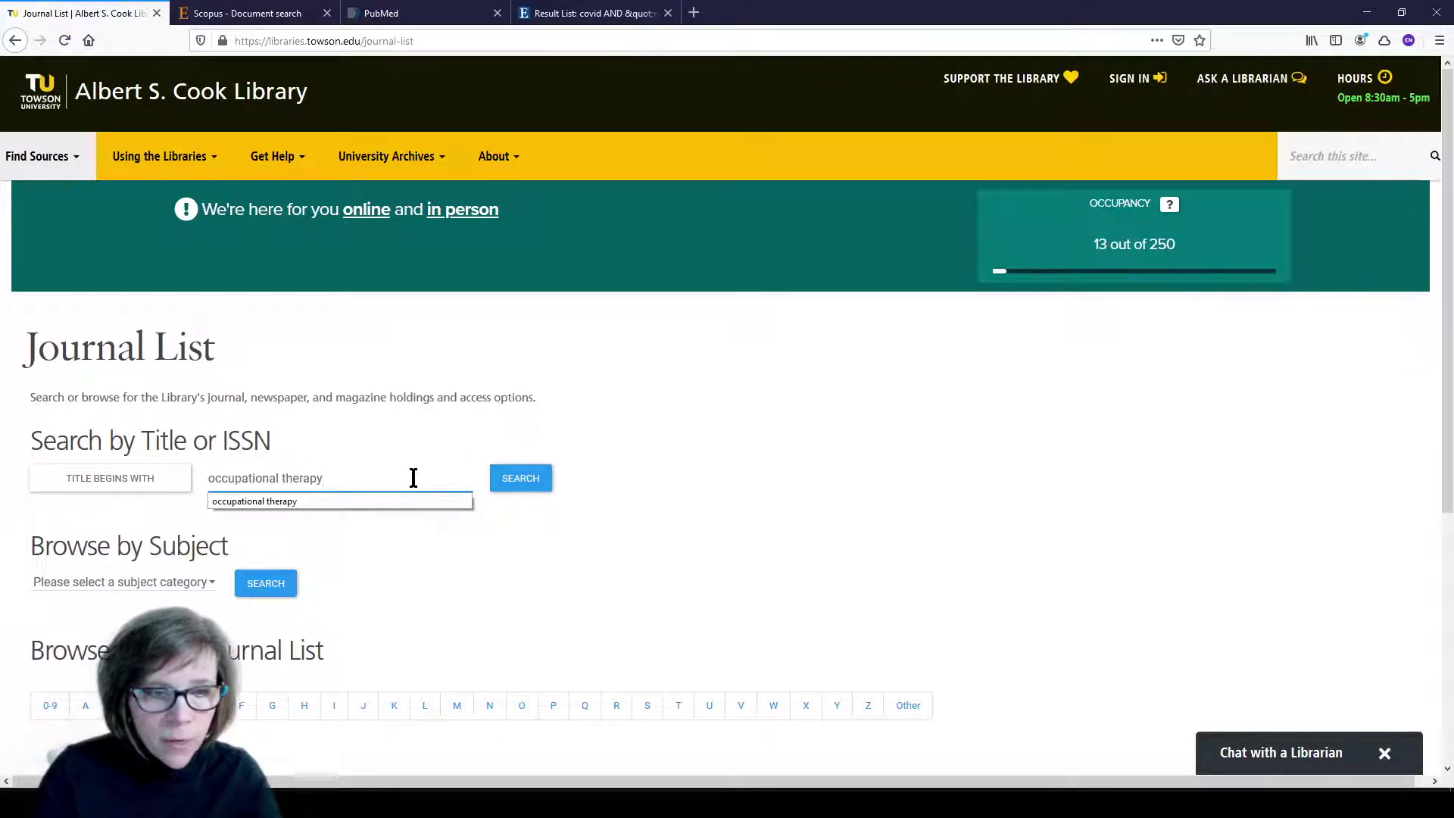
{"action": "left_click", "coordinate": [512, 478]}
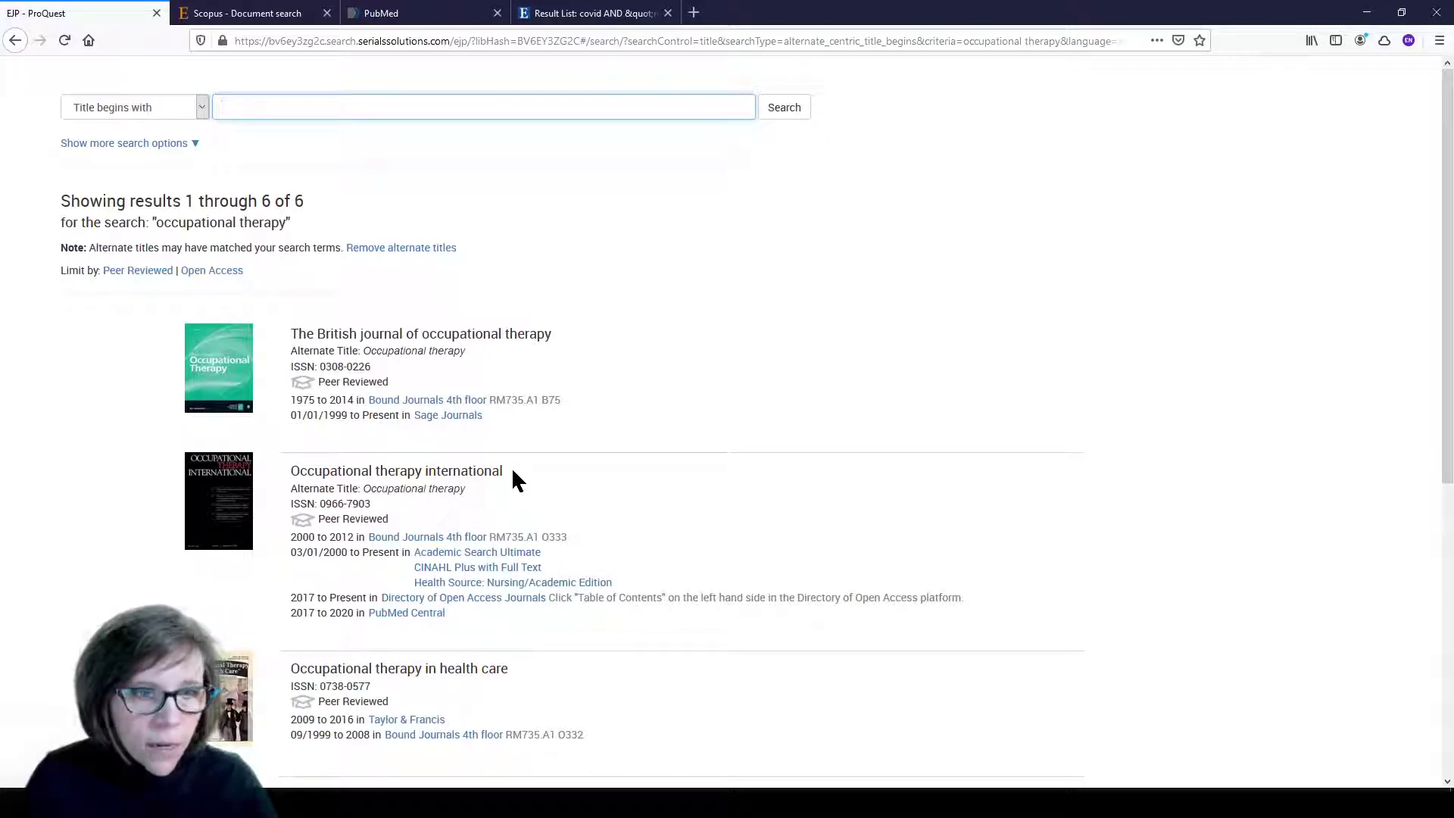
{"action": "scroll", "coordinate": [534, 493], "scroll_direction": "down", "scroll_amount": 2}
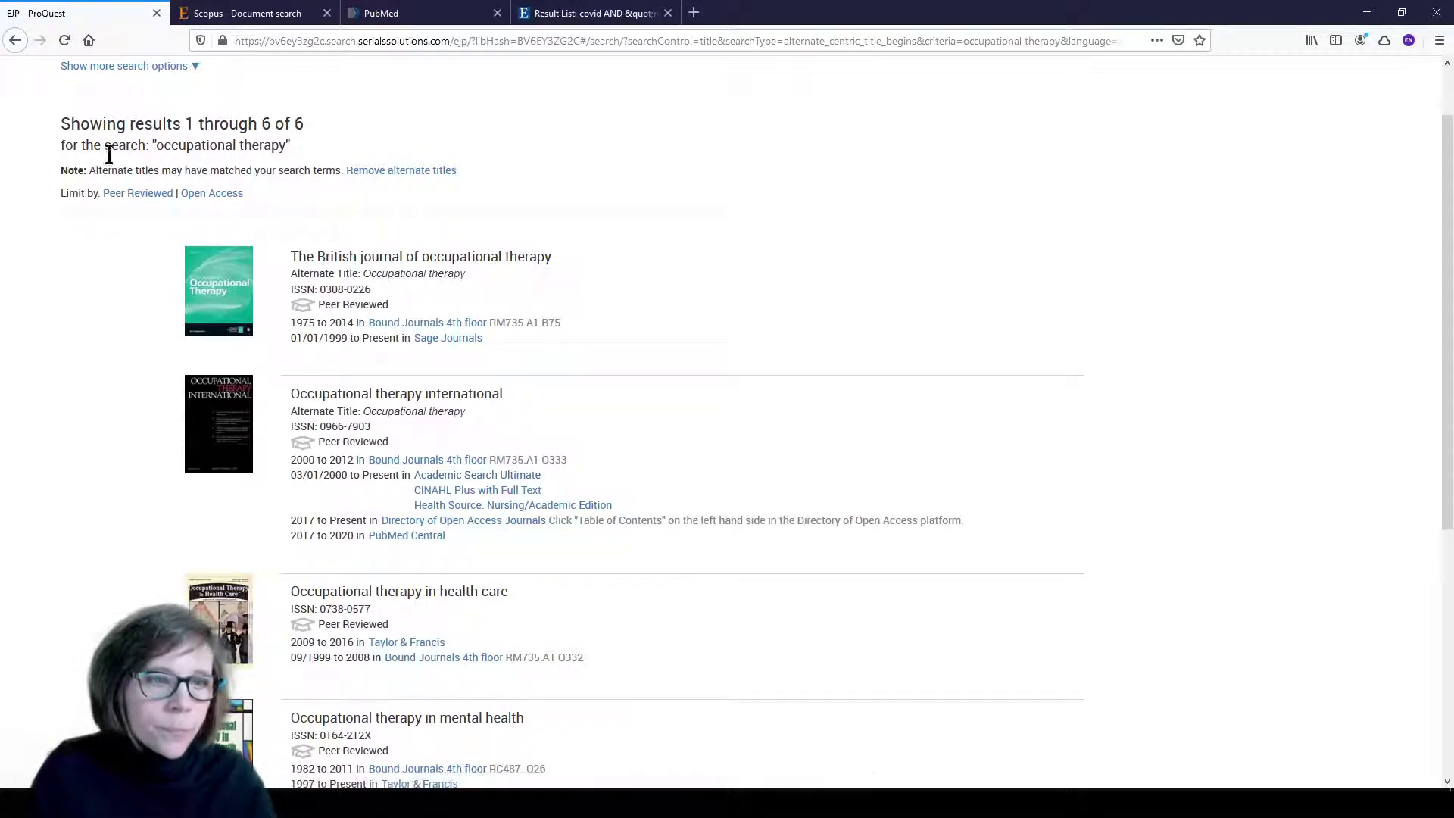
- Return to the library homepage and look through it down to the upcoming events and footer links, ending back at its start
{"action": "left_click", "coordinate": [14, 41]}
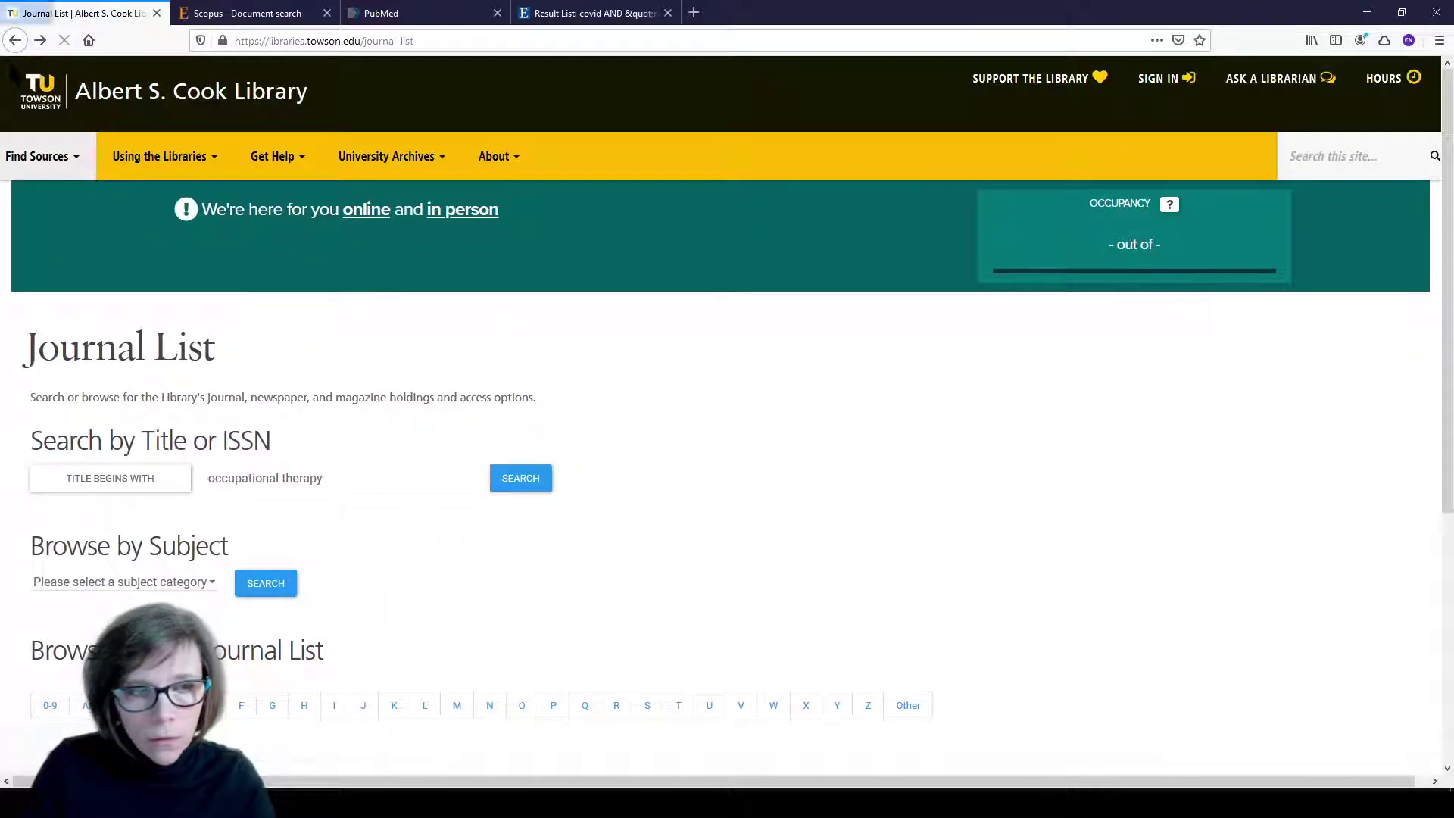
{"action": "left_click", "coordinate": [15, 41]}
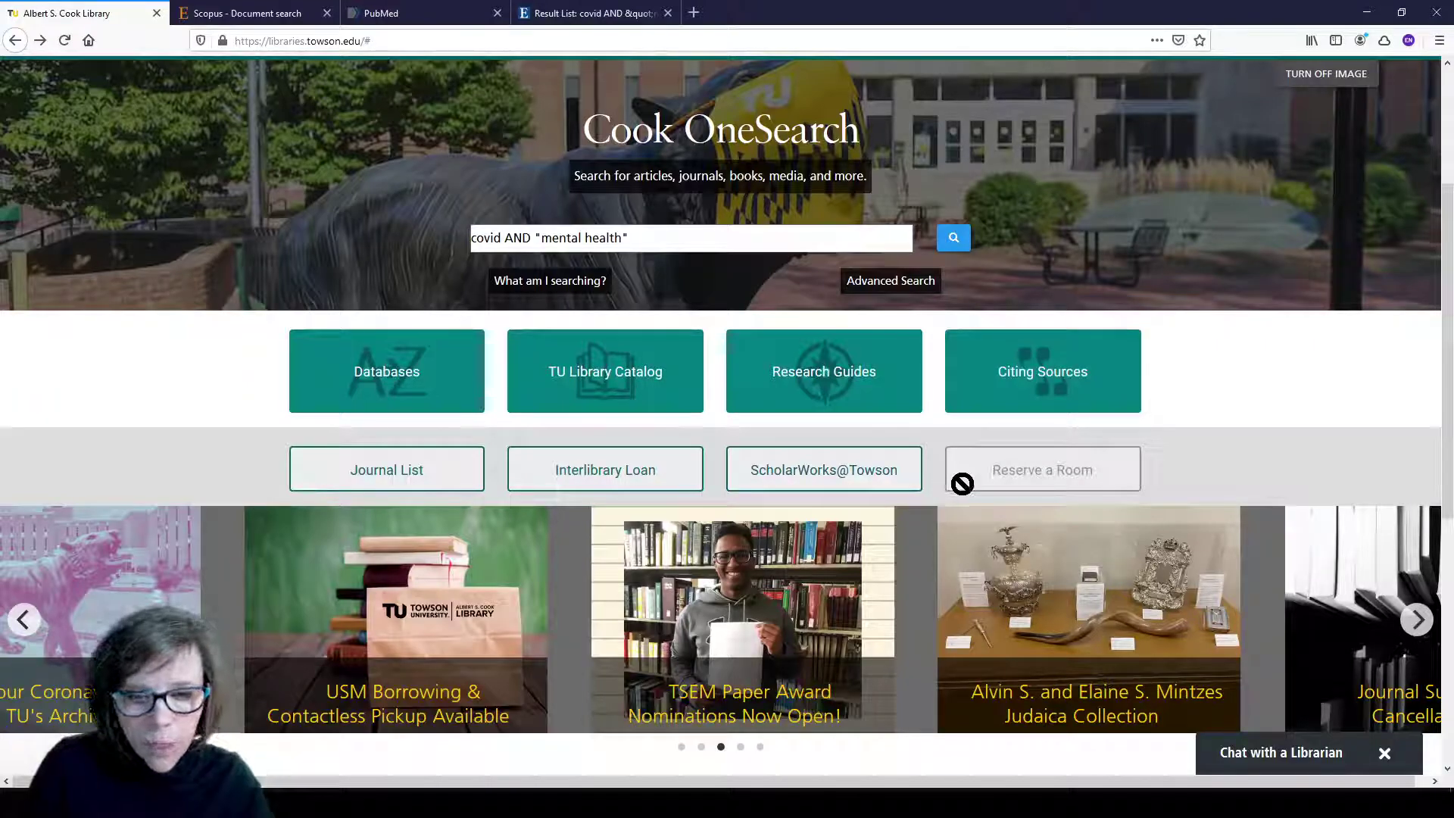
{"action": "scroll", "coordinate": [961, 482], "scroll_direction": "down", "scroll_amount": 2}
{"action": "scroll", "coordinate": [962, 482], "scroll_direction": "down", "scroll_amount": 4}
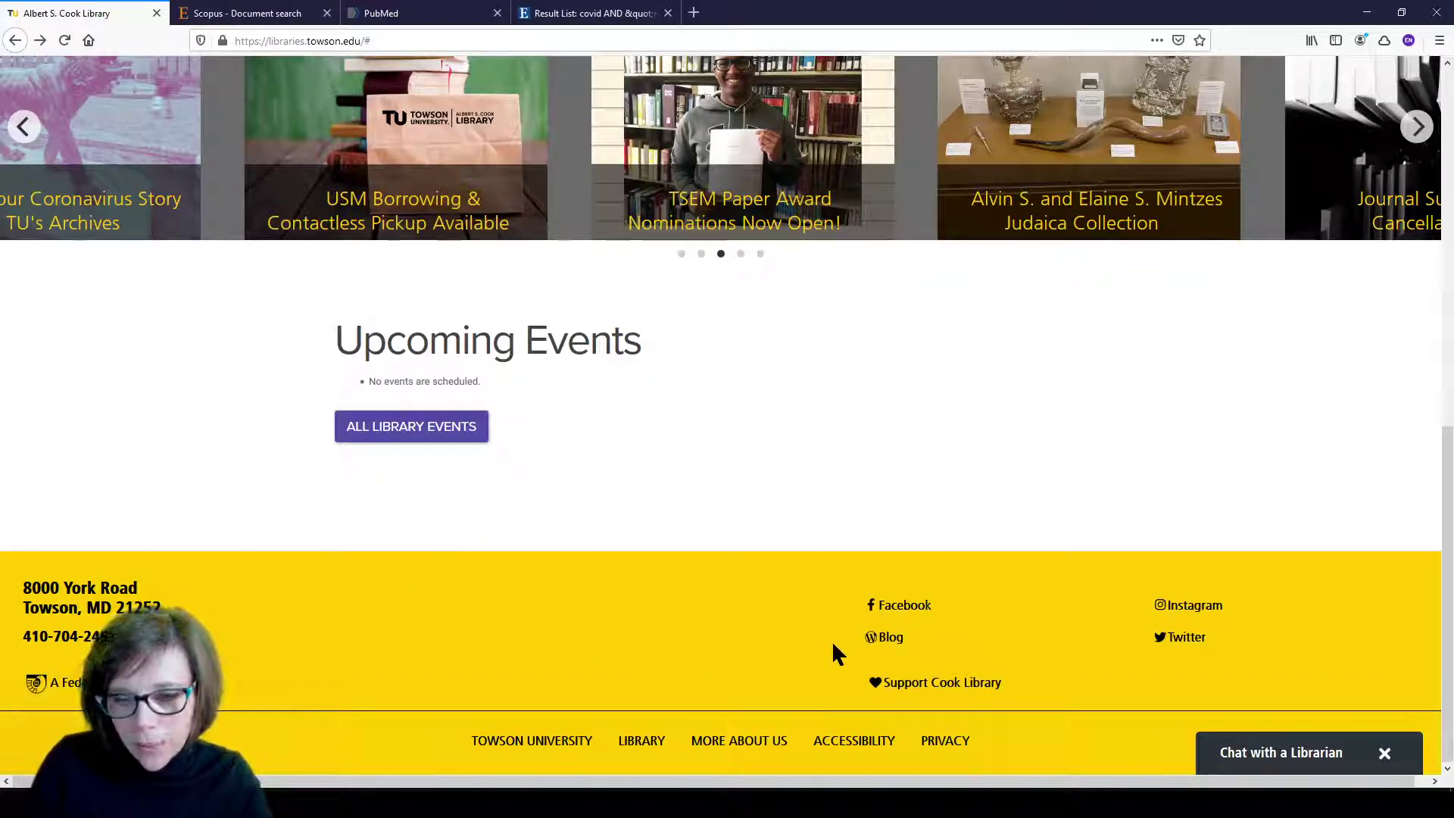
{"action": "scroll", "coordinate": [1068, 713], "scroll_direction": "up", "scroll_amount": 8}
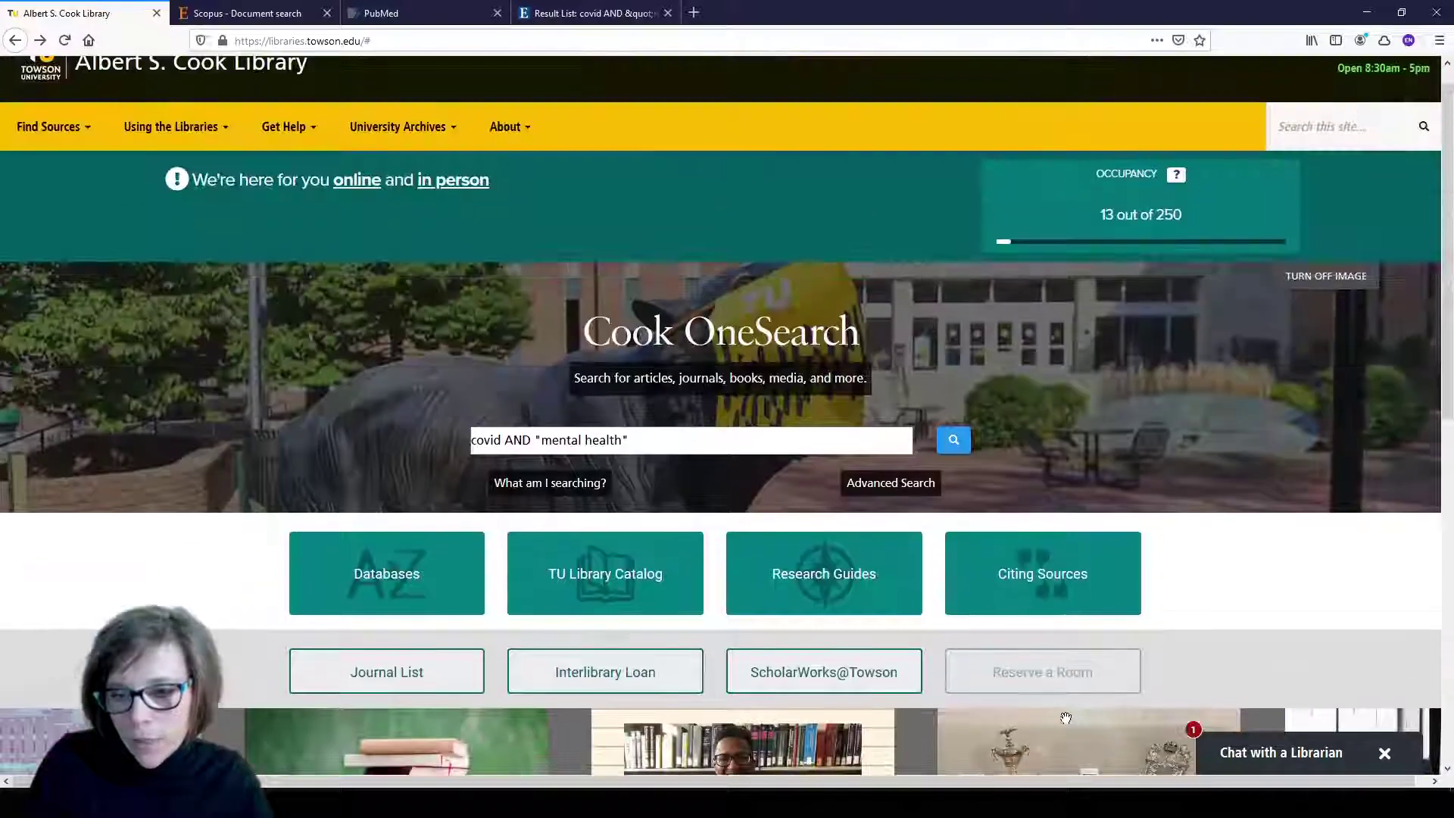
{"action": "scroll", "coordinate": [1234, 712], "scroll_direction": "up", "scroll_amount": 1}
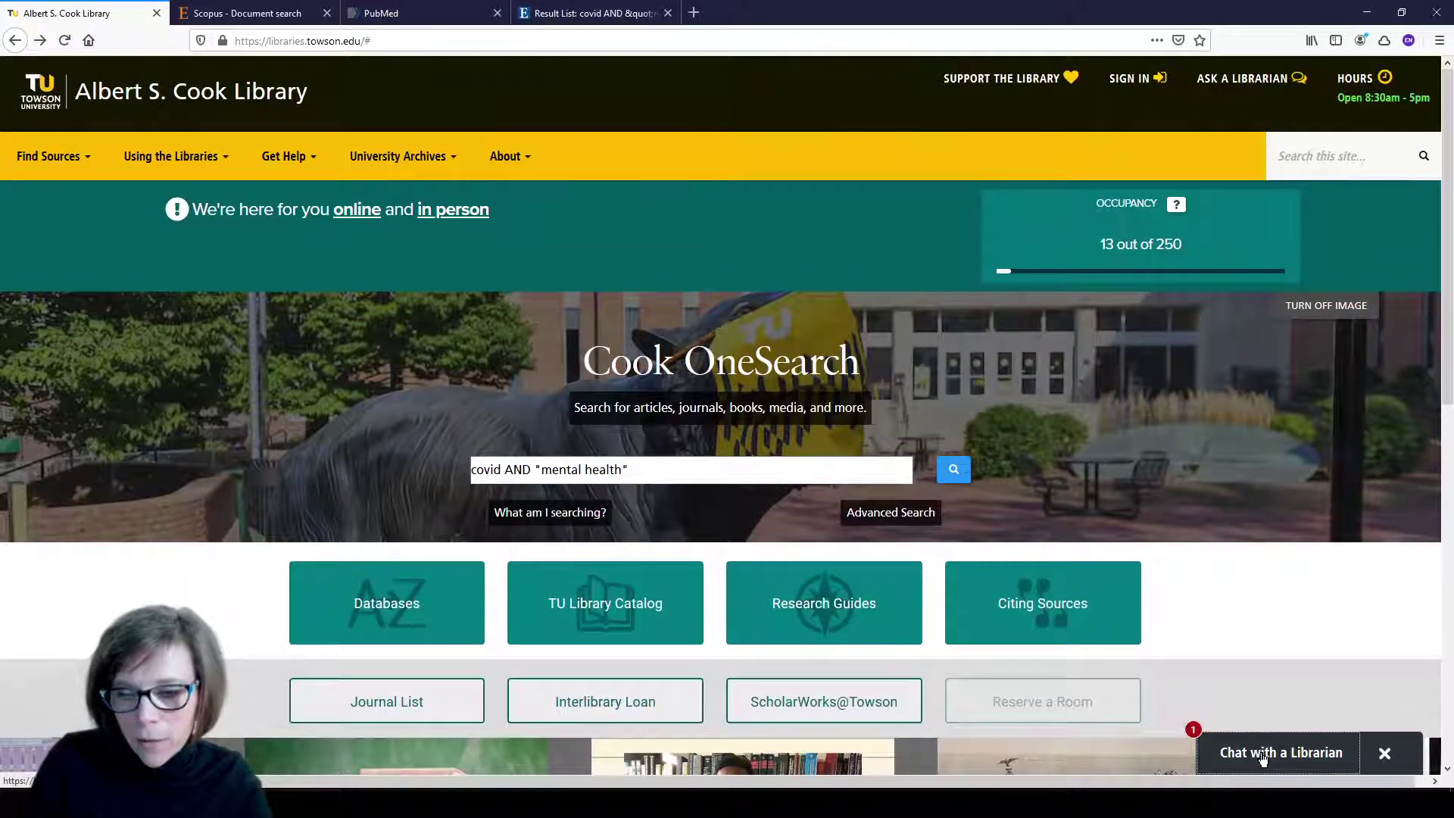
- Launch the Chat with a Librarian service to view its separate chat window, and close that window
{"action": "left_click", "coordinate": [1263, 758]}
{"action": "left_click", "coordinate": [1265, 745]}
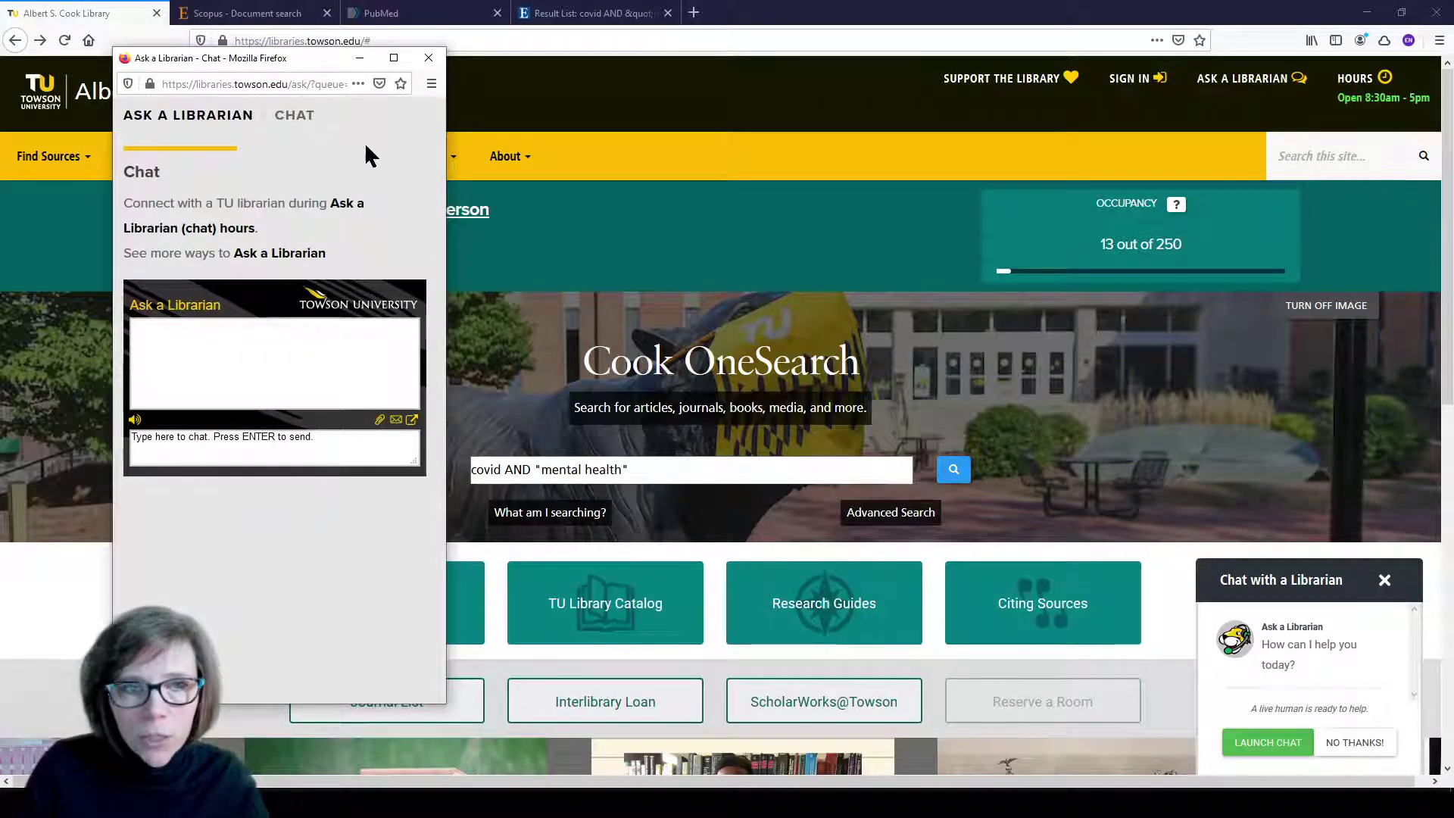
{"action": "left_click", "coordinate": [429, 59]}
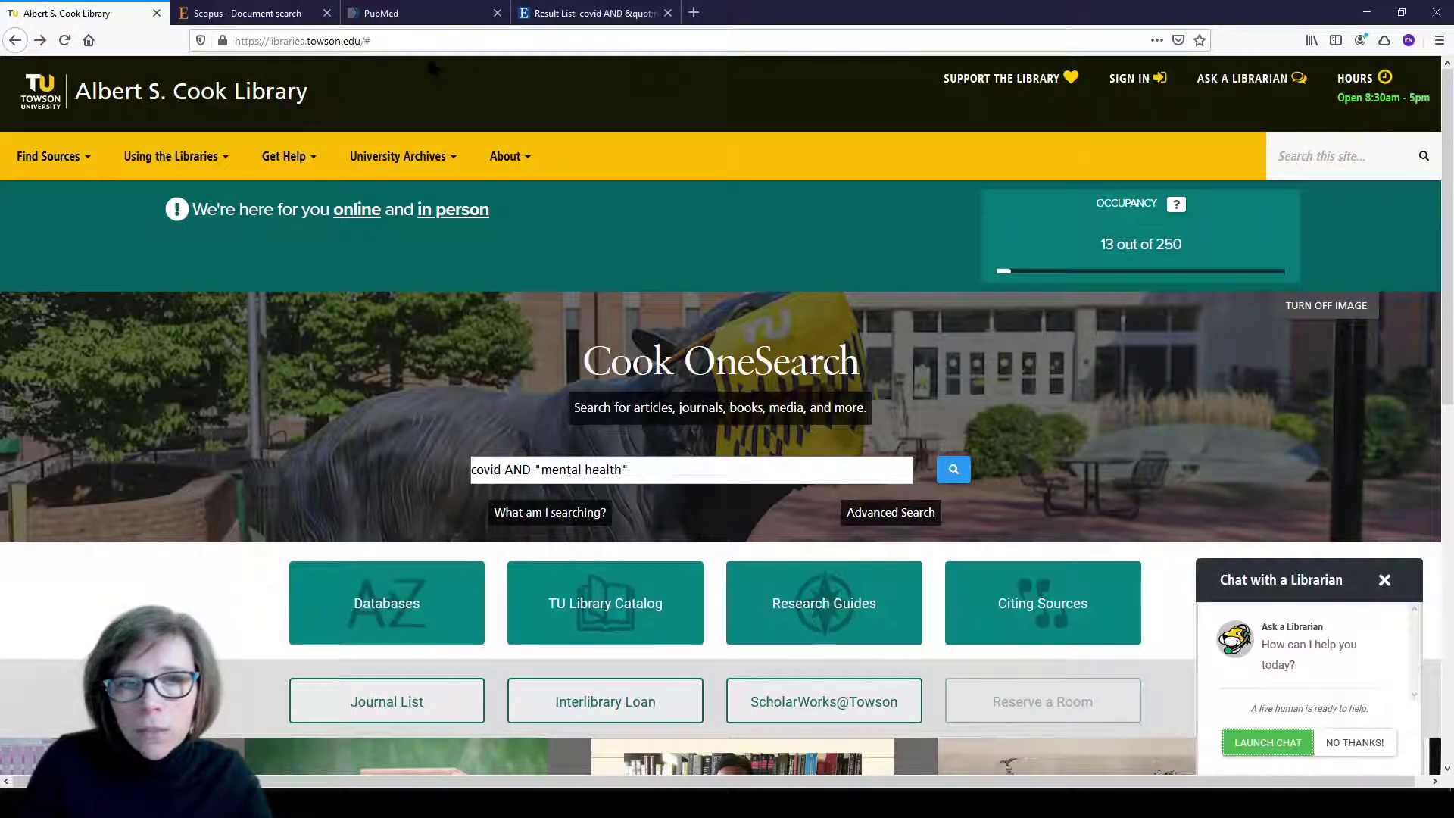